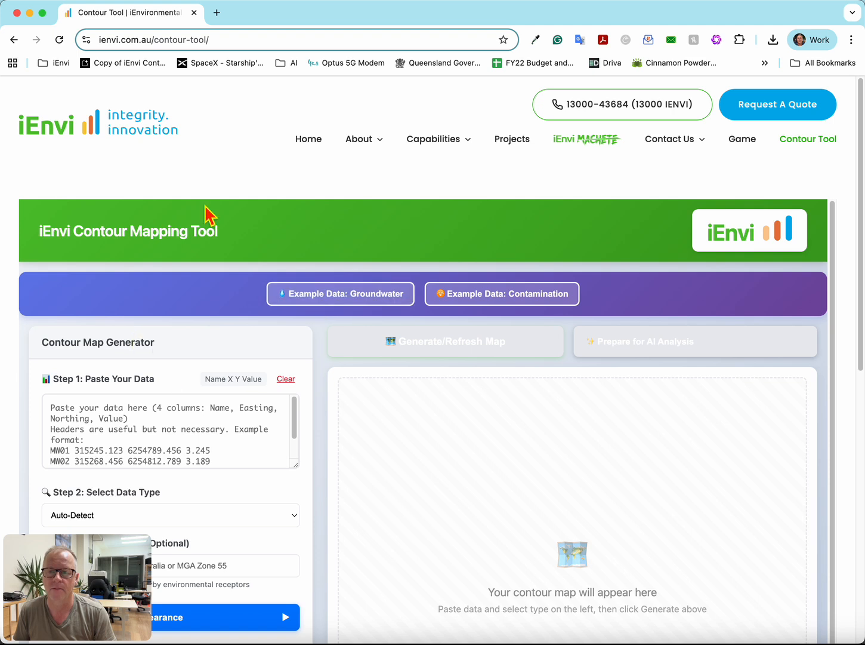
- Look over the contour mapping tool page, from the example data options and input steps down to the disclaimer
scroll(412, 402, "down", 2)
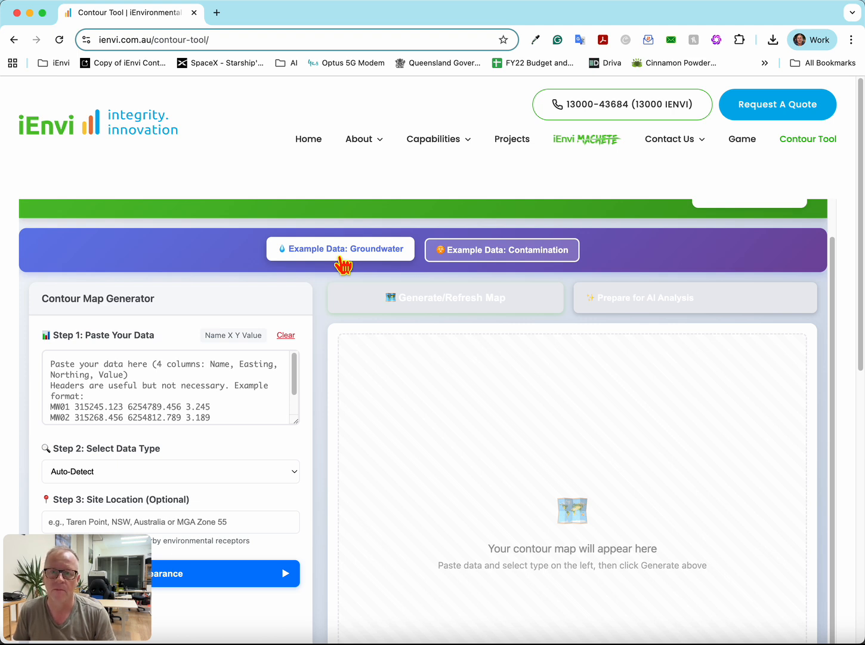
scroll(387, 373, "down", 3)
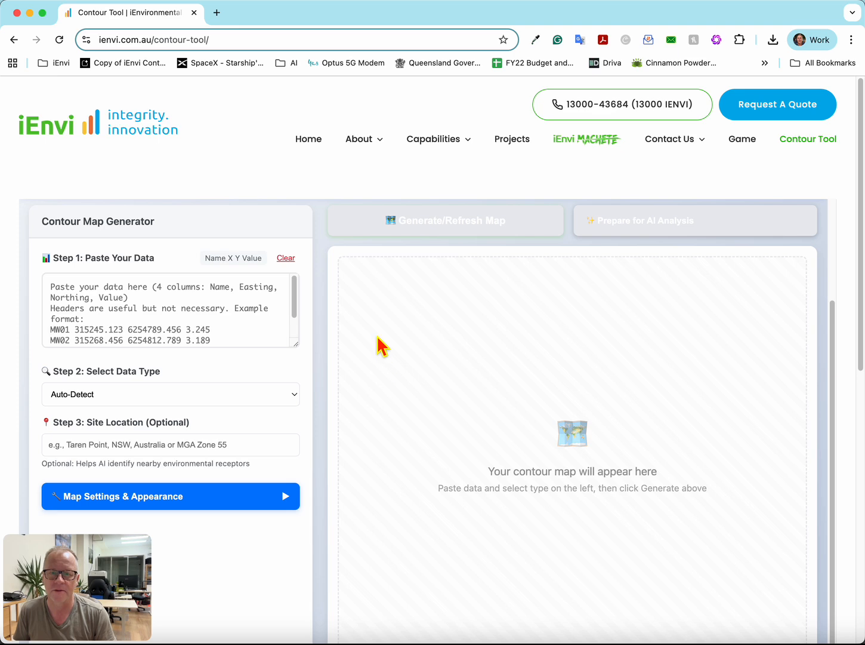
scroll(382, 346, "up", 3)
scroll(309, 347, "down", 15)
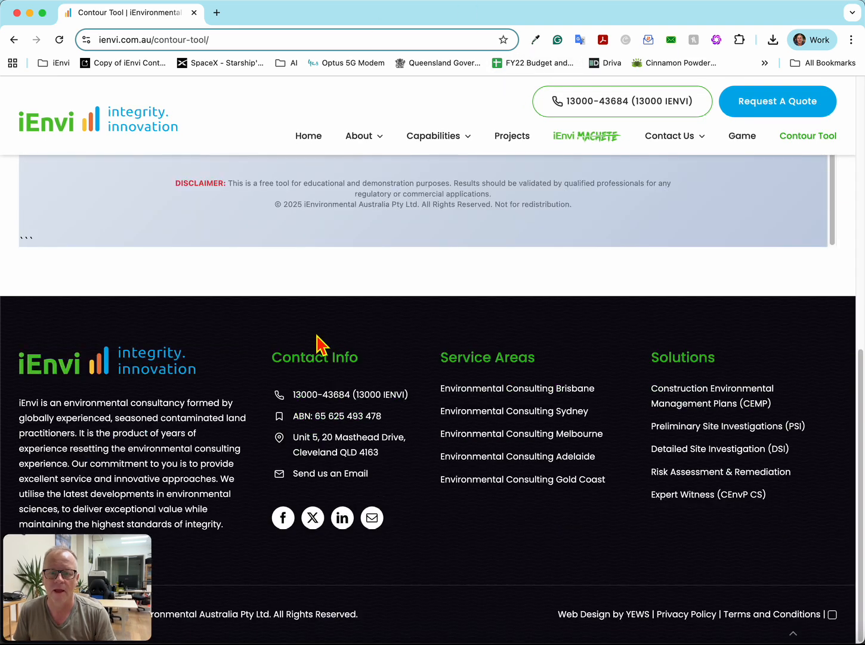
scroll(319, 340, "up", 5)
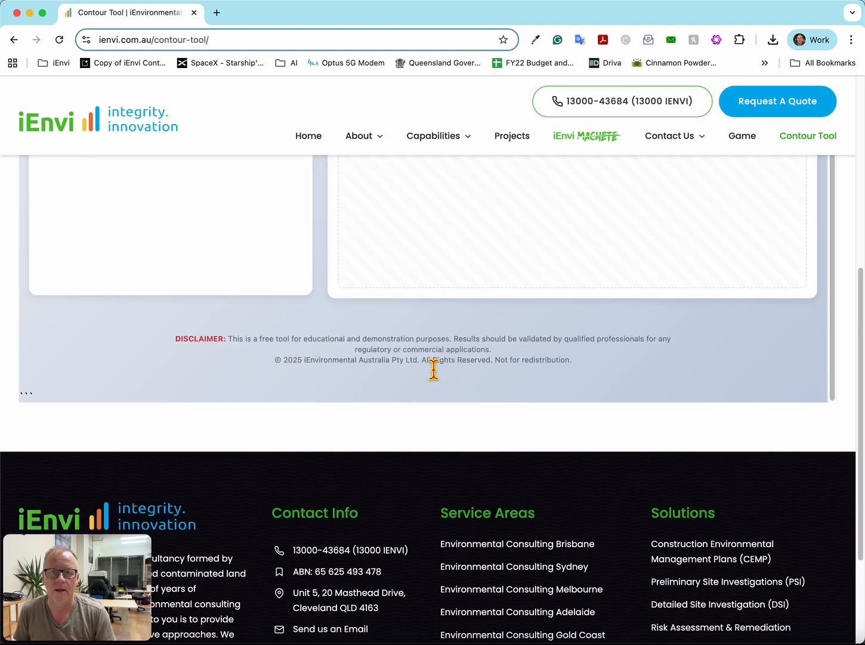
scroll(430, 370, "up", 15)
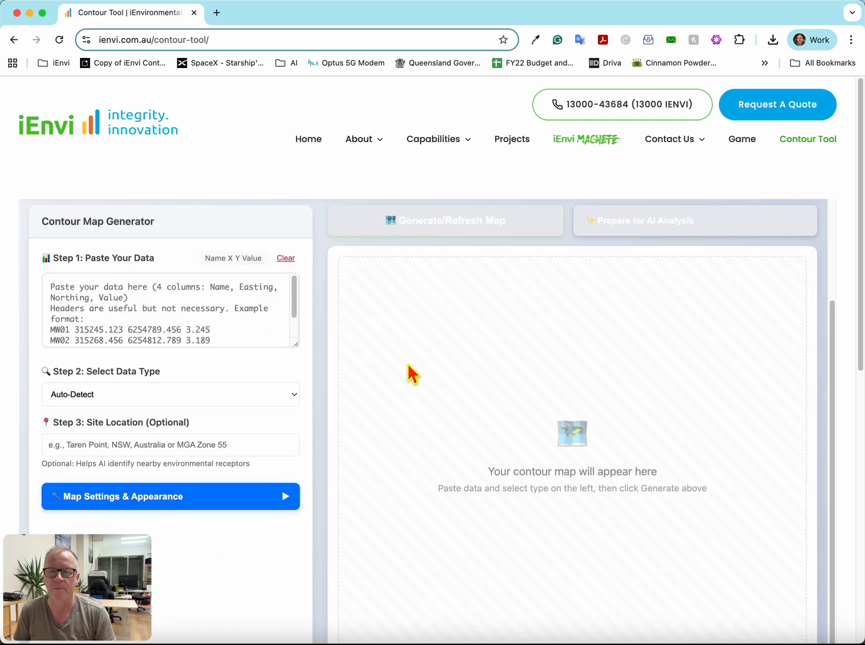
scroll(411, 372, "up", 4)
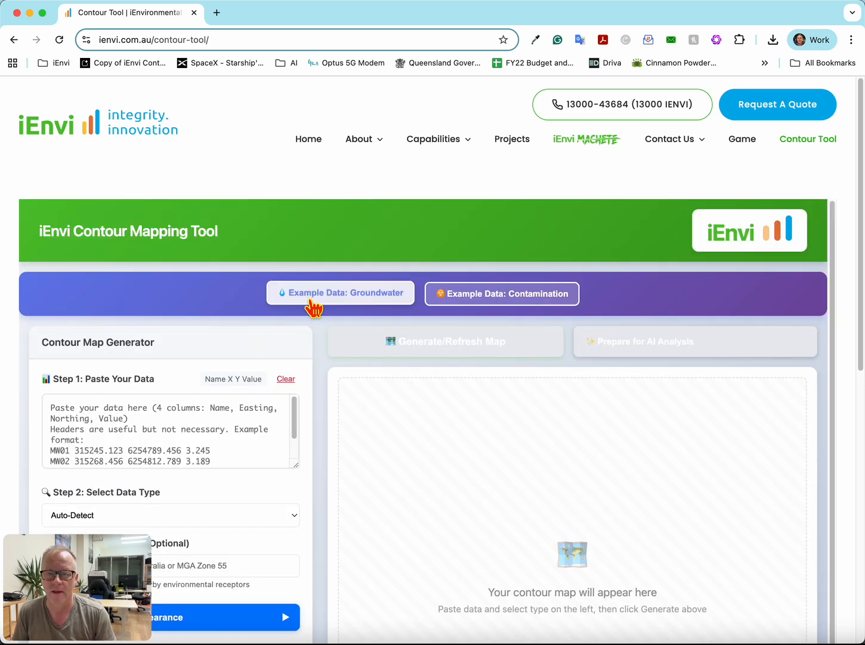
scroll(386, 400, "down", 4)
scroll(387, 236, "up", 3)
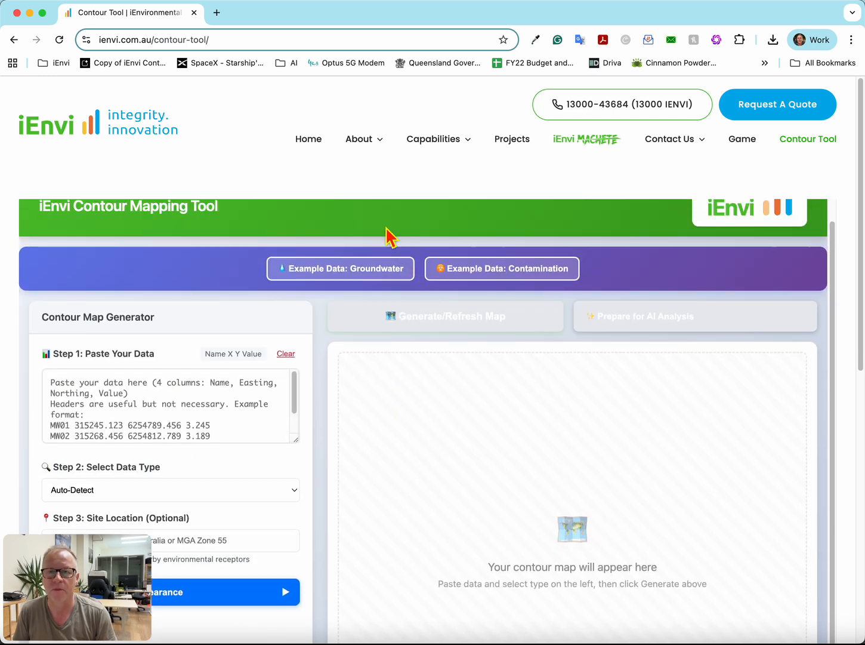
- Load the groundwater example data and look over the populated inputs and the generated contour map
left_click(324, 280)
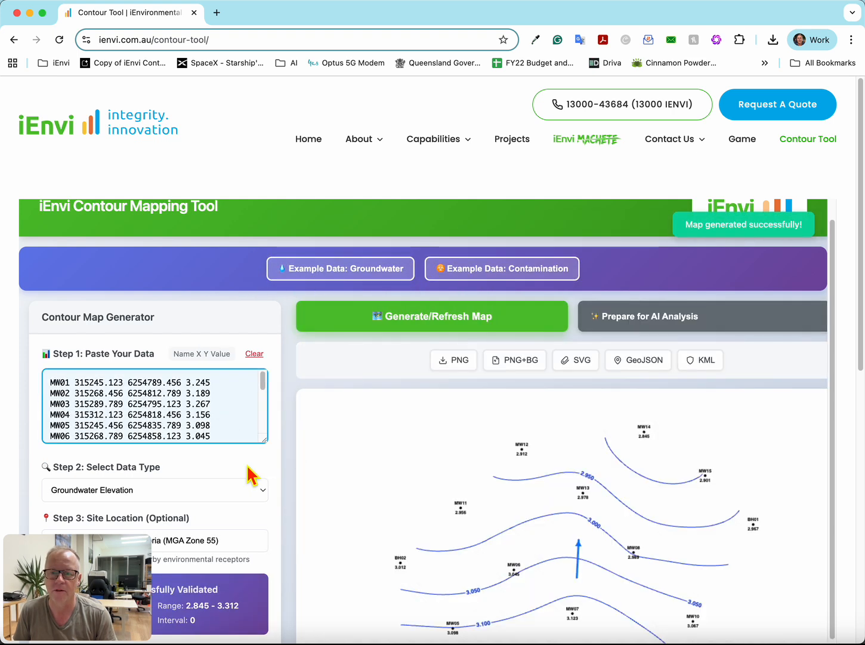
scroll(434, 421, "down", 3)
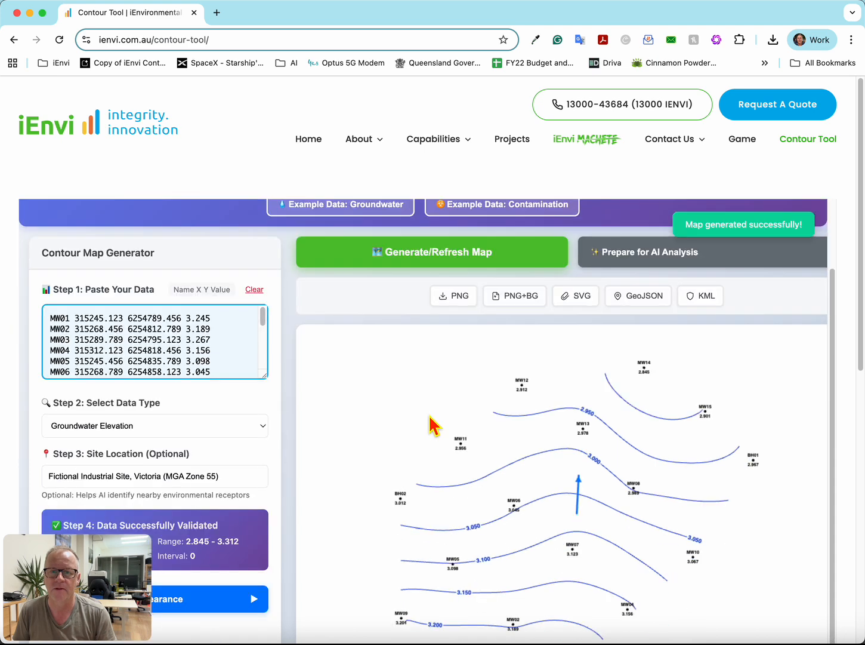
scroll(364, 358, "up", 1)
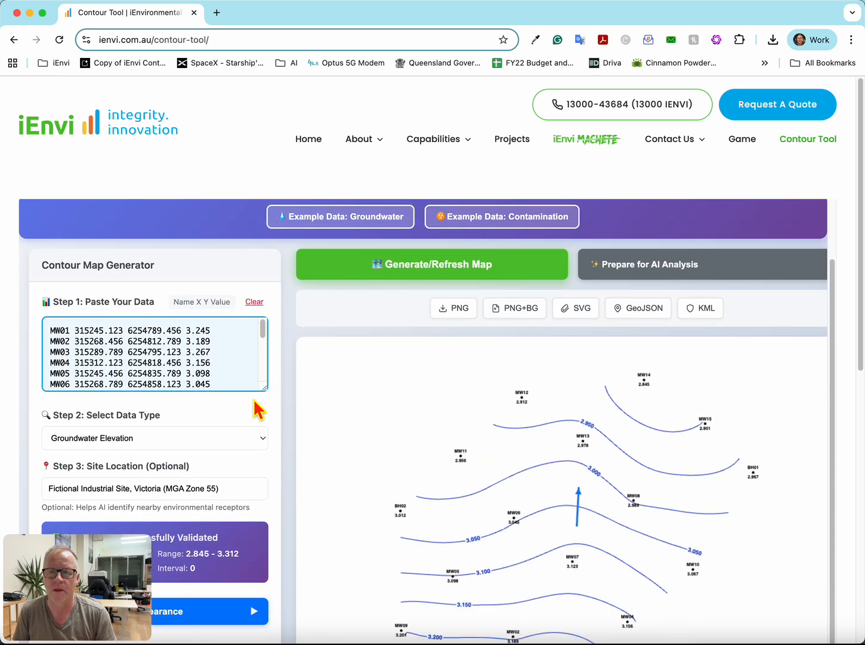
scroll(255, 410, "down", 3)
- Expand the map settings and appearance section and review the available interpolation methods
left_click(249, 509)
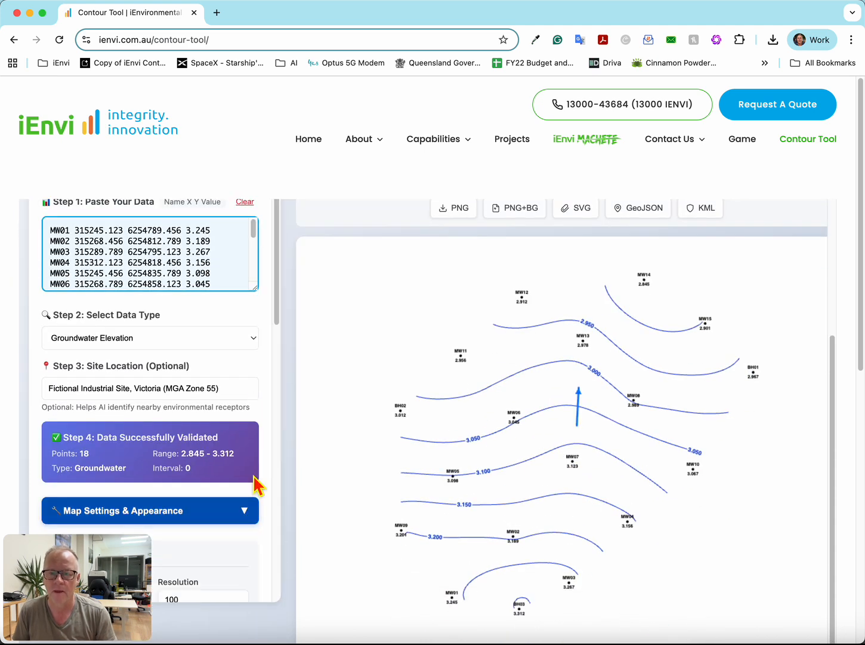
scroll(261, 401, "down", 5)
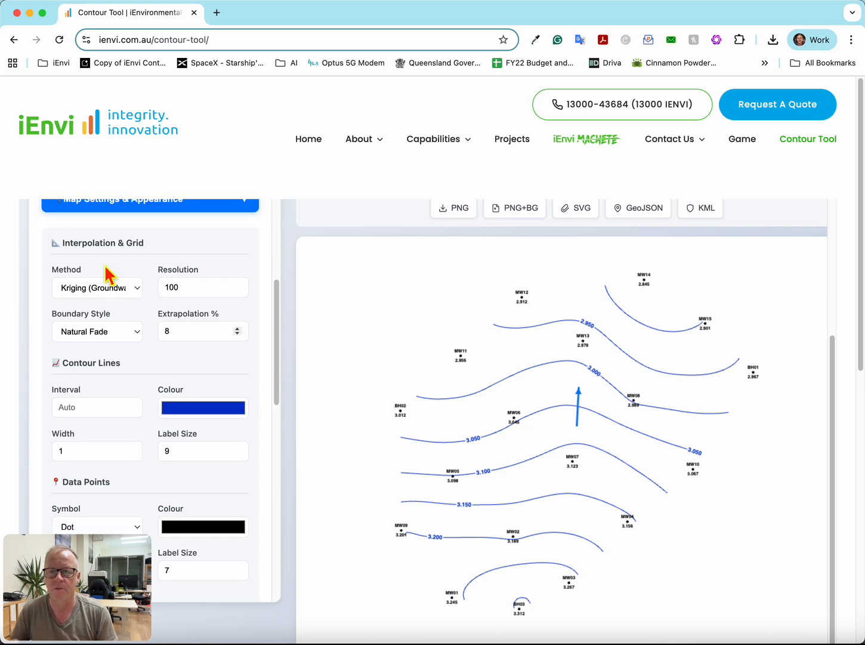
left_click(88, 291)
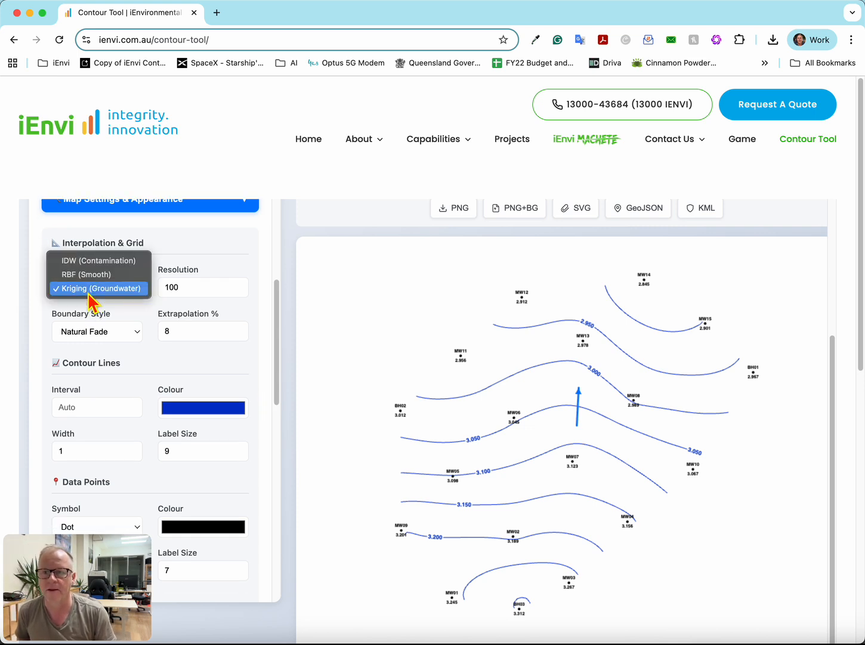
left_click(124, 304)
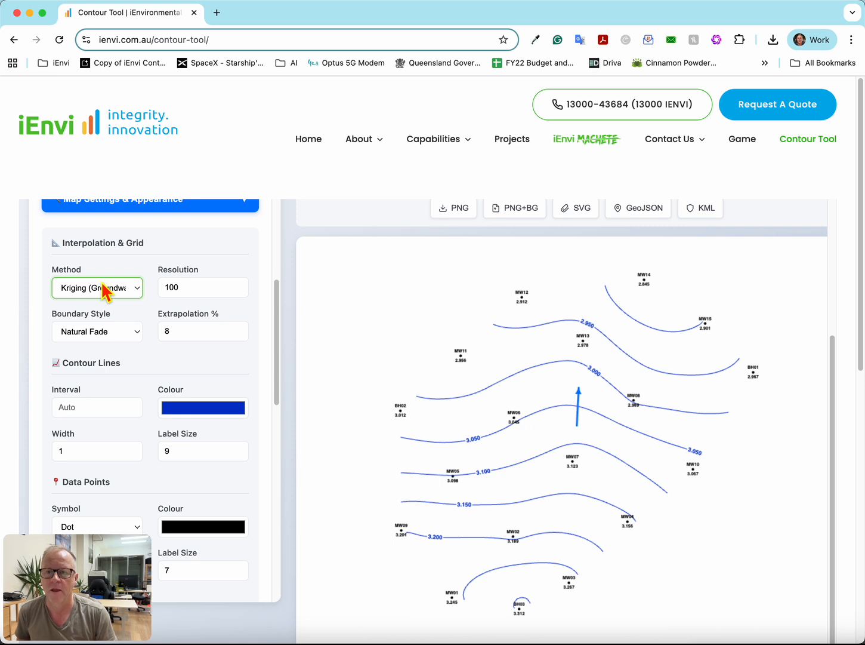
mouse_move(106, 295)
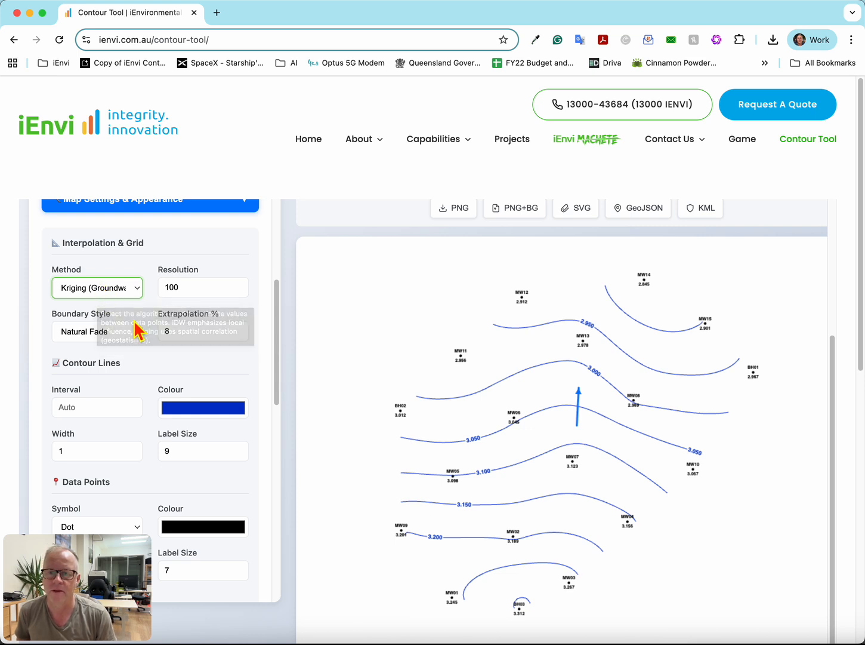
- Set the extrapolation percentage to 200 and regenerate the contour map
scroll(150, 362, "down", 3)
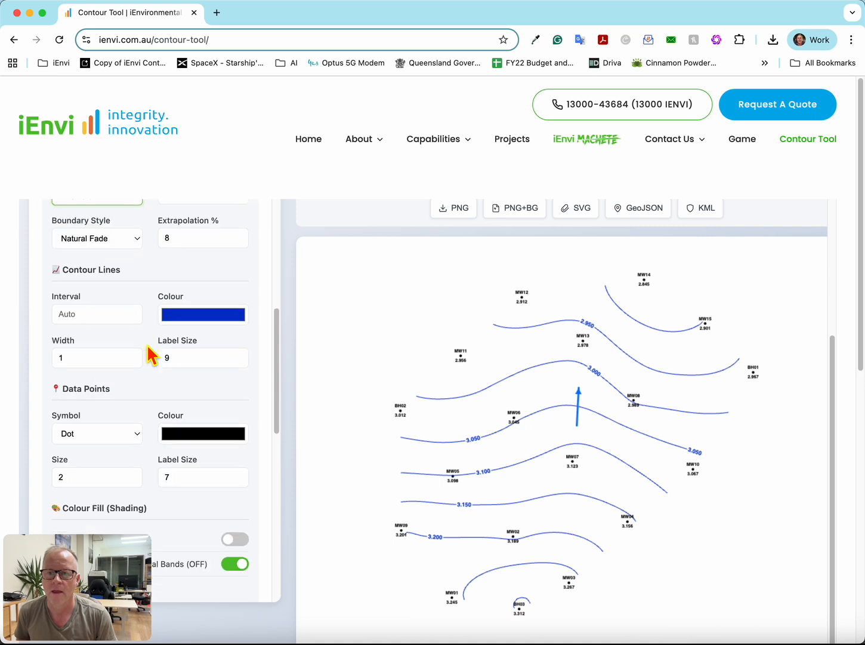
double_click(188, 237)
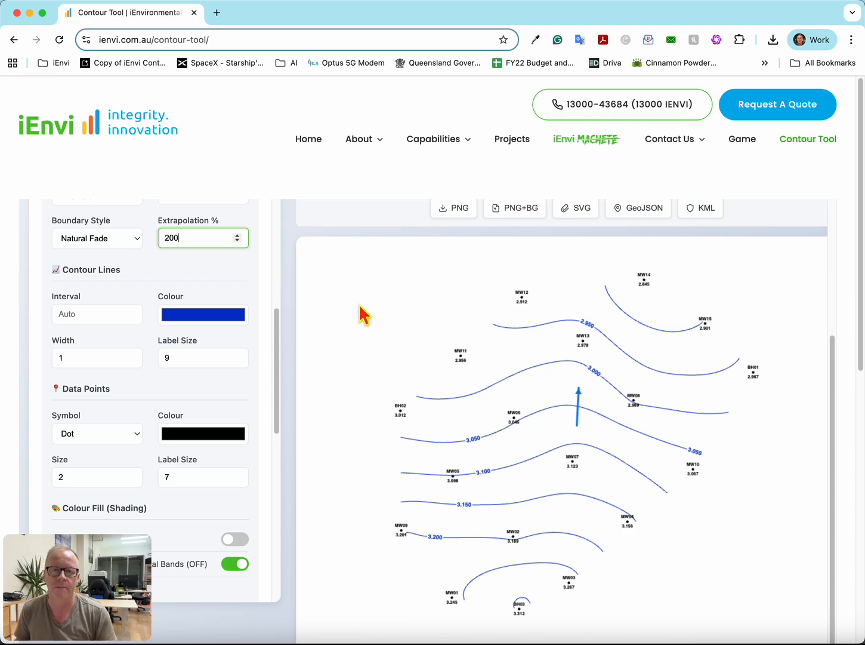
scroll(362, 313, "up", 3)
left_click(426, 355)
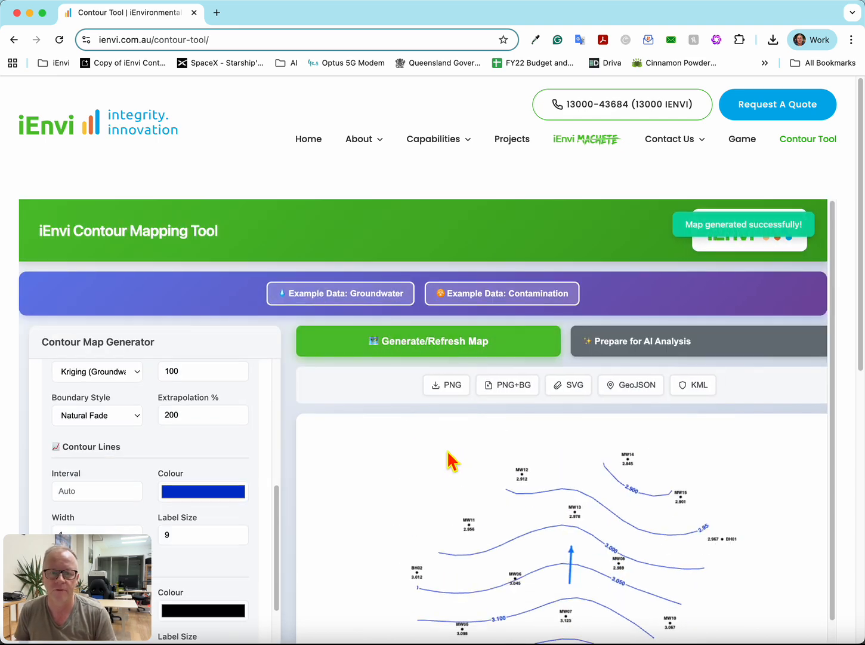
scroll(450, 460, "down", 3)
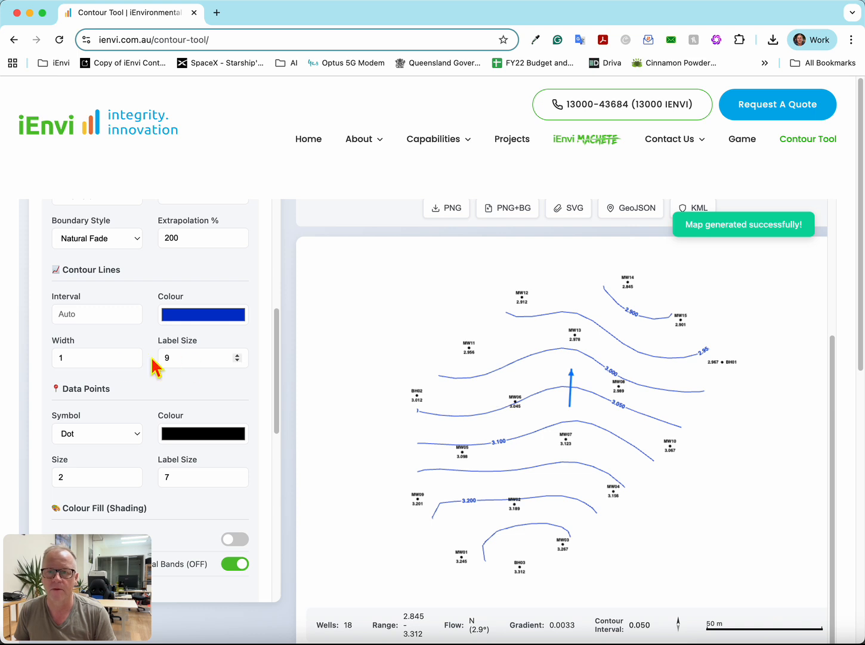
- Hide the point values on the contour map and regenerate it
scroll(164, 370, "down", 5)
scroll(164, 366, "up", 3)
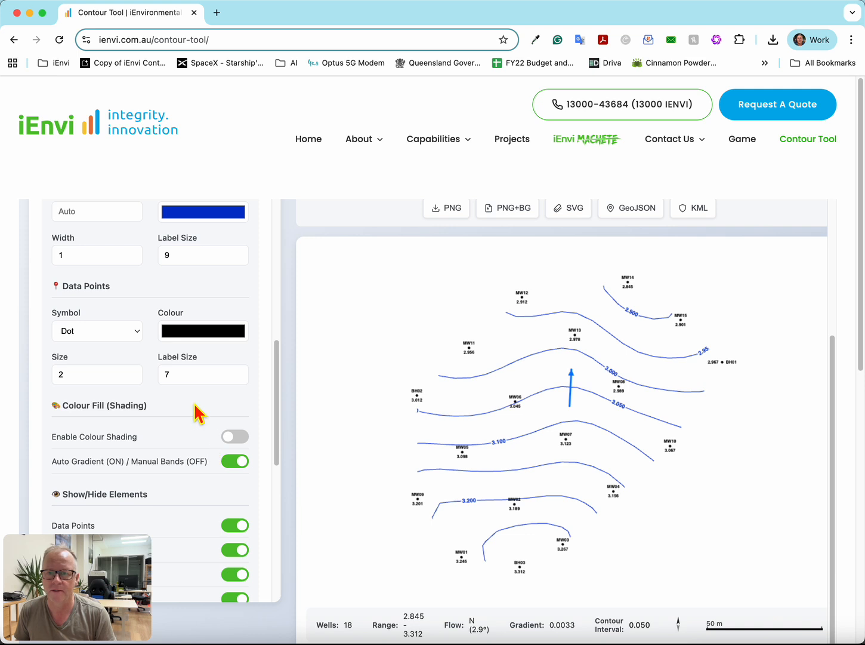
scroll(199, 413, "down", 3)
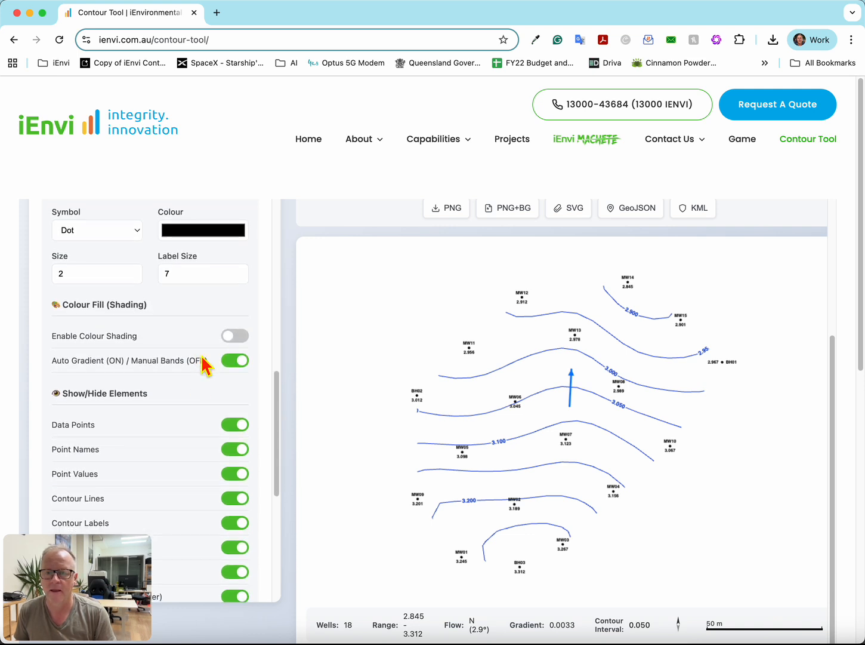
scroll(206, 364, "down", 2)
scroll(193, 352, "down", 4)
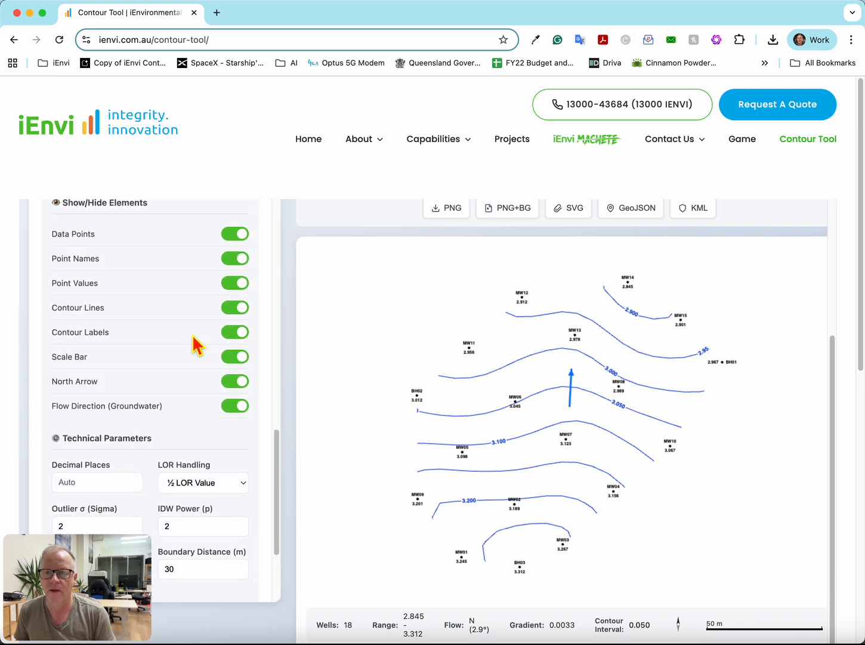
left_click(241, 284)
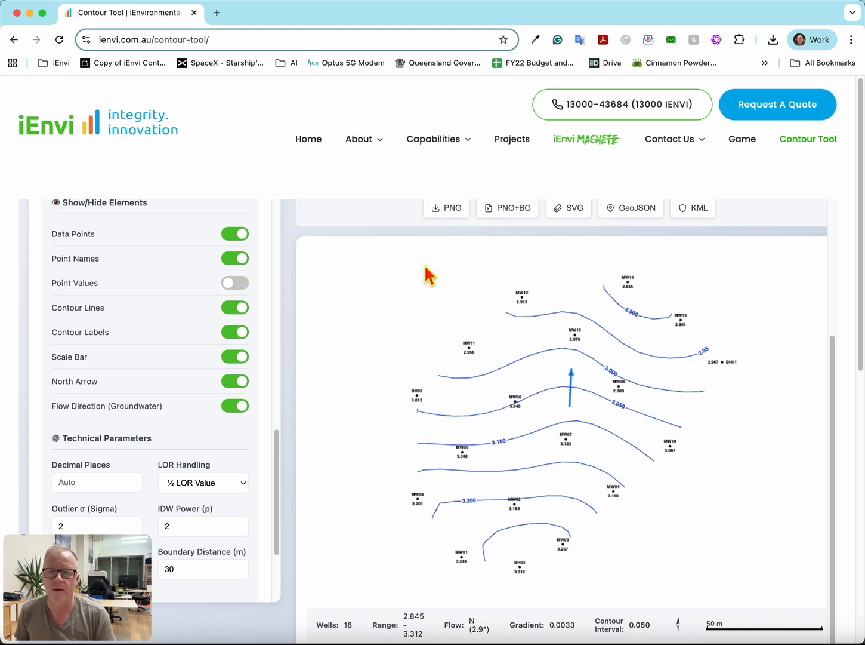
scroll(445, 281, "up", 3)
left_click(444, 358)
scroll(524, 460, "down", 5)
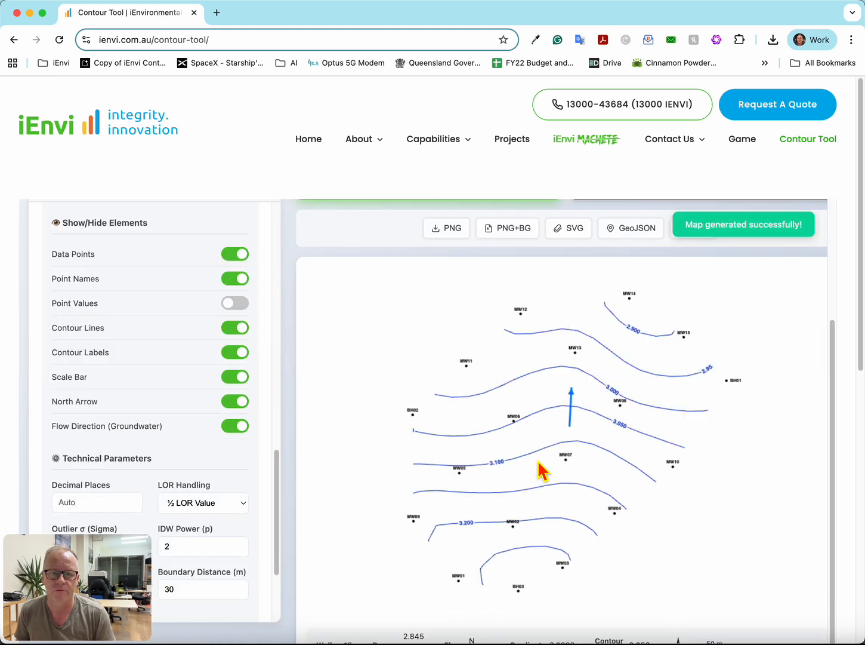
- Show the point values on the contour map again and refresh it
left_click(237, 297)
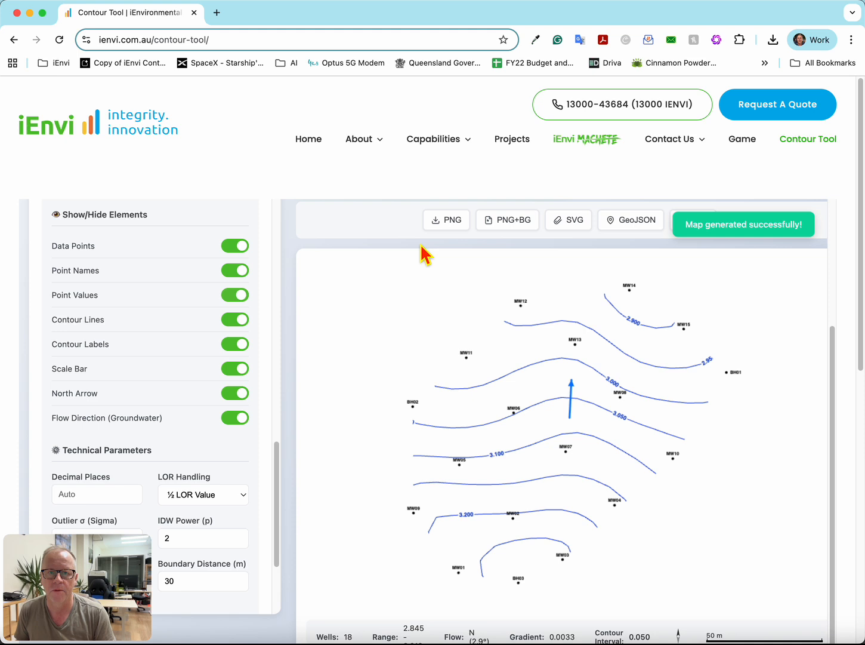
scroll(493, 280, "up", 2)
left_click(481, 264)
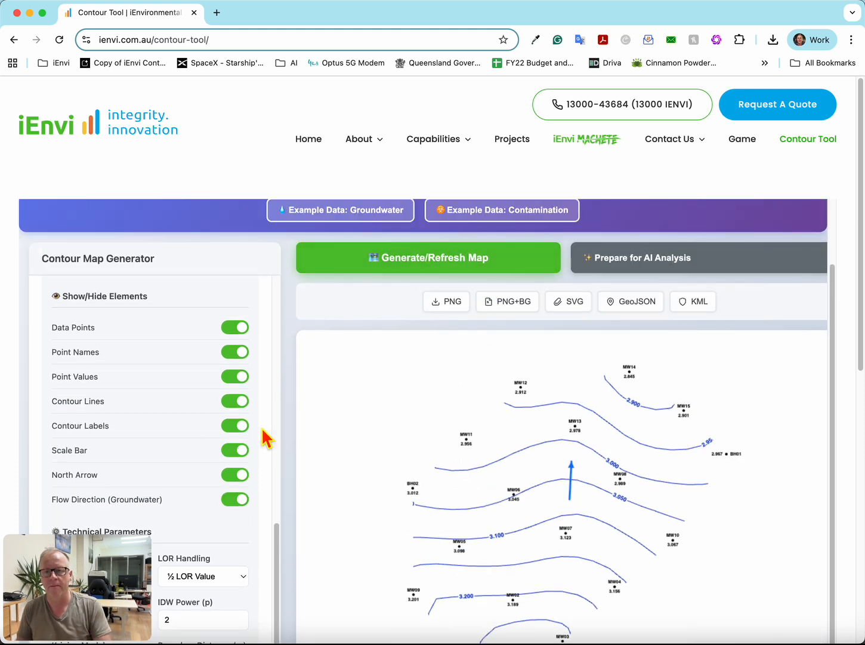
- Enable the zero boundary option in the technical parameters and regenerate the contour map
scroll(264, 438, "down", 3)
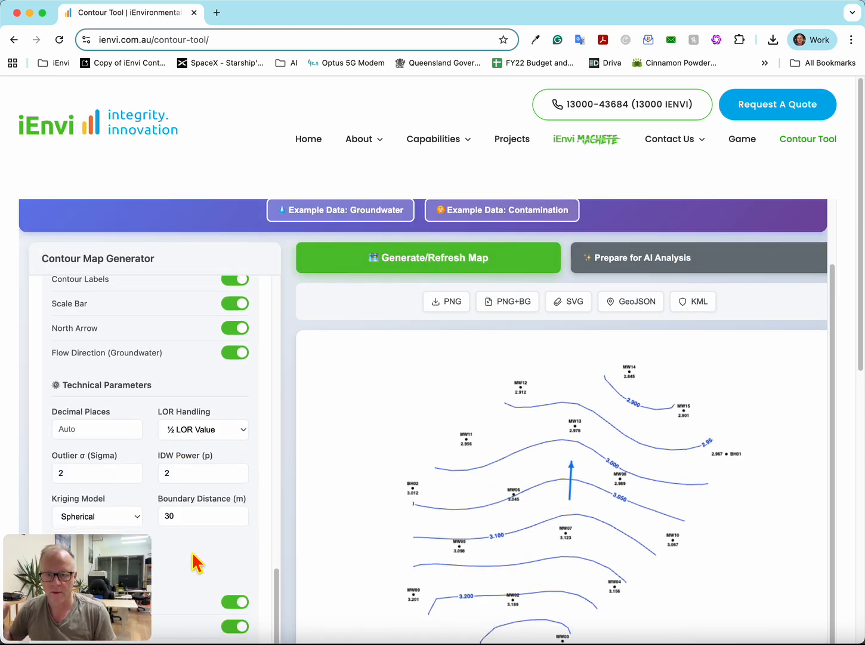
scroll(193, 560, "down", 5)
scroll(194, 535, "down", 5)
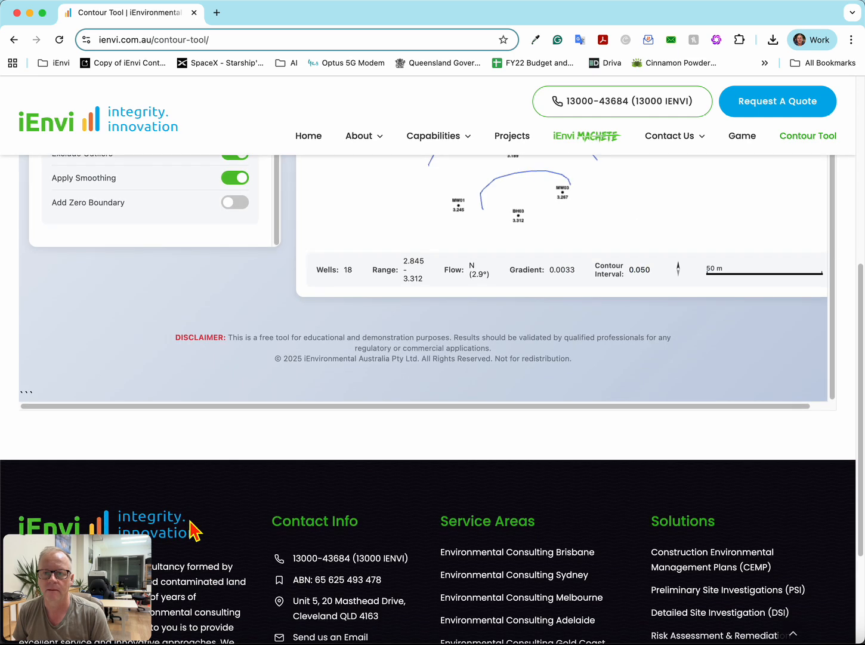
scroll(193, 528, "up", 2)
scroll(110, 353, "up", 2)
scroll(139, 328, "down", 3)
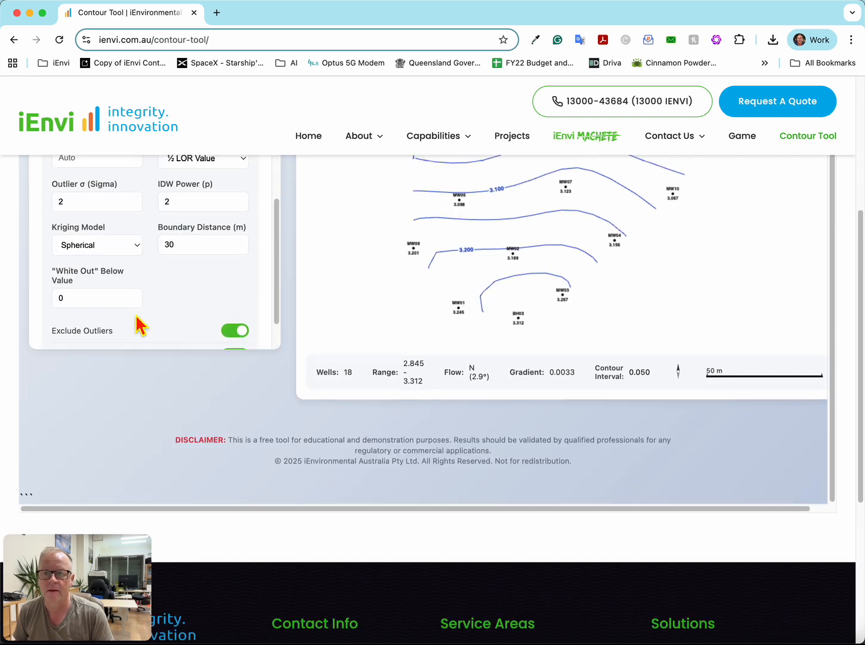
left_click(236, 305)
scroll(445, 298, "up", 10)
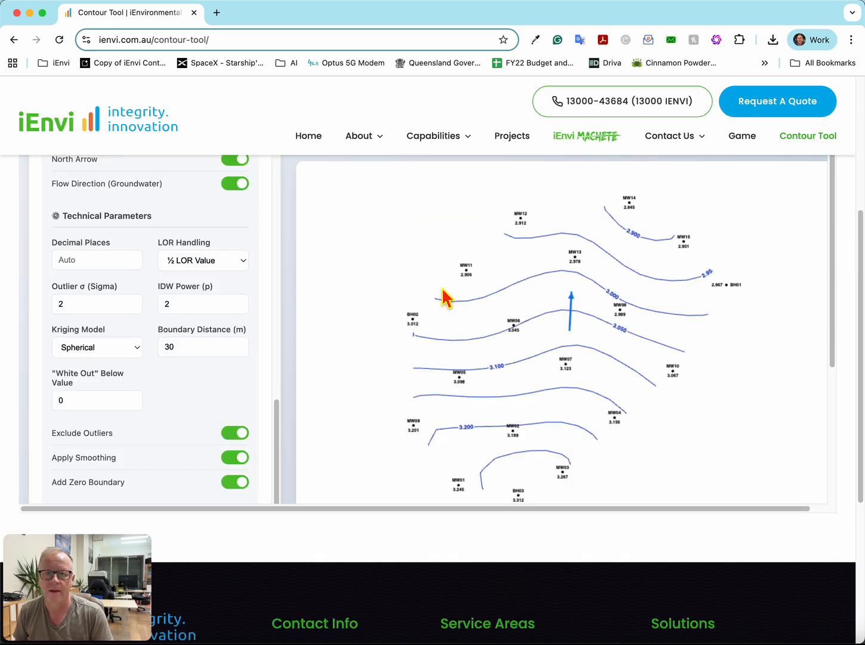
left_click(429, 349)
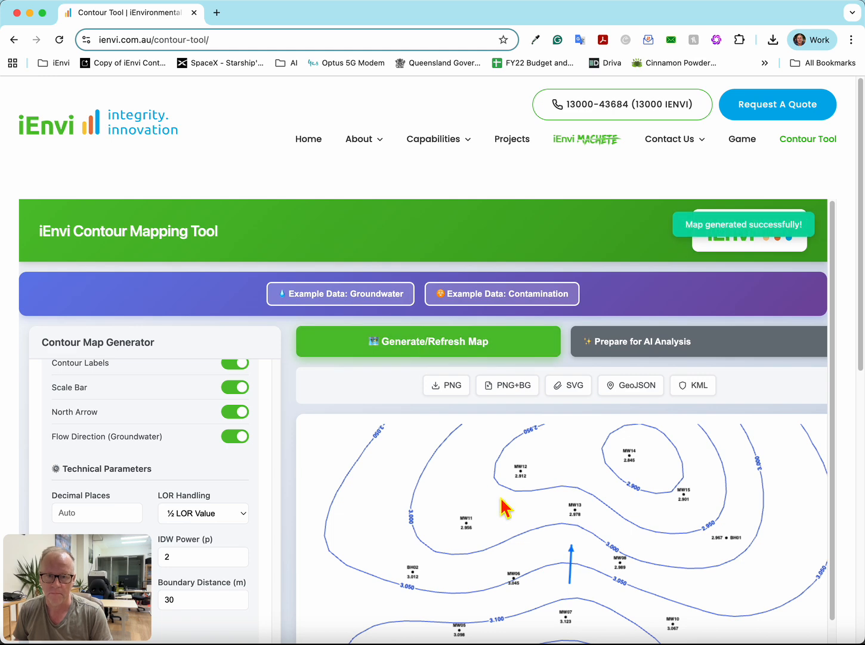
- Disable the zero boundary option in the technical parameters and regenerate the contour map
scroll(500, 501, "down", 4)
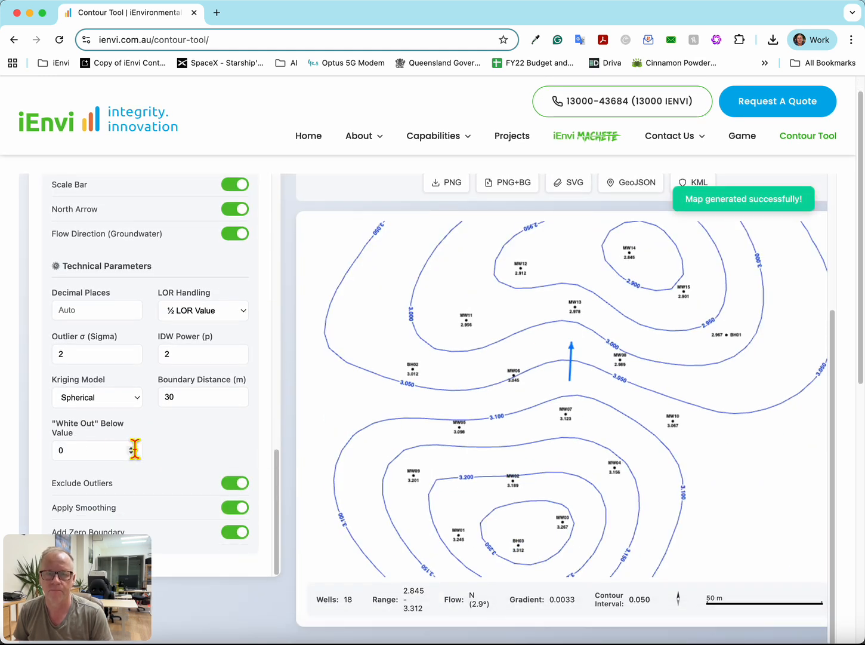
scroll(135, 448, "down", 4)
left_click(241, 335)
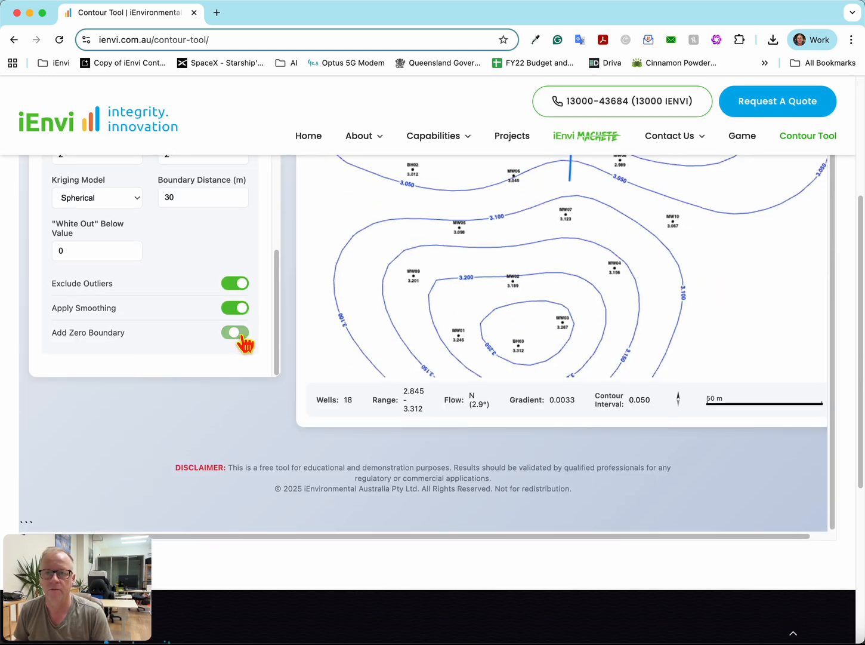
left_click(242, 335)
left_click(243, 334)
scroll(406, 322, "up", 7)
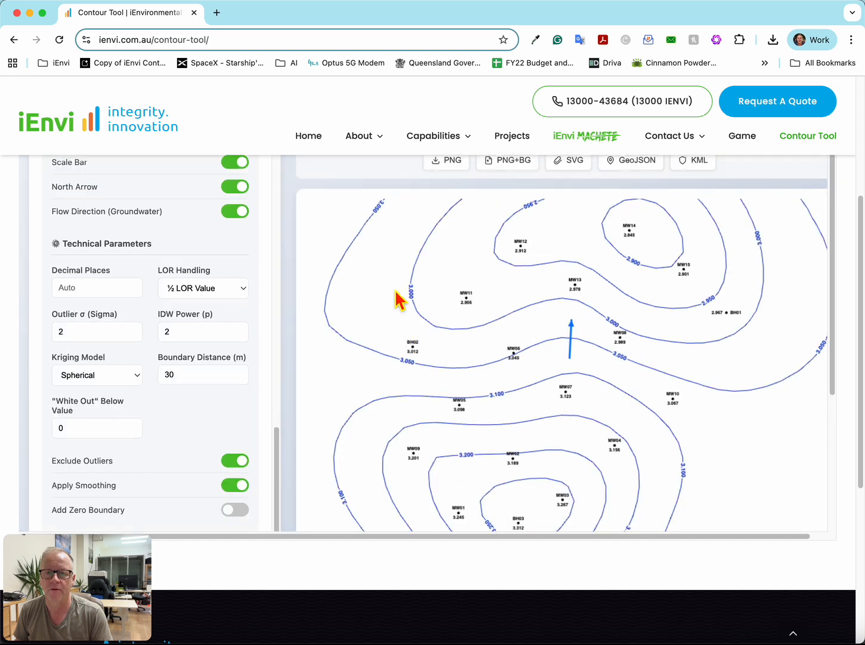
left_click(398, 297)
scroll(406, 343, "down", 3)
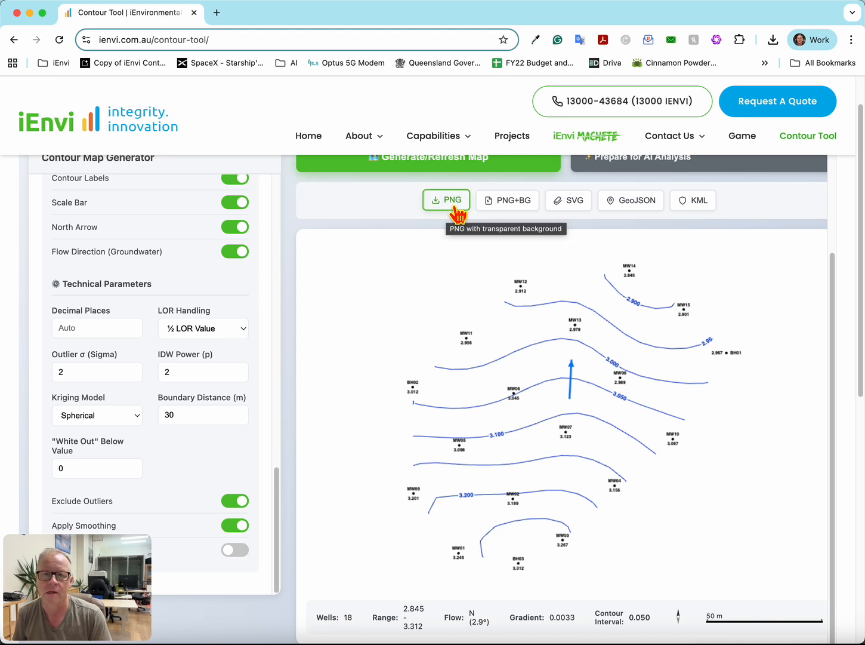
- Export the contour map as a PNG with transparent background, saved as contour-map (3) in the 0. Downloads folder
left_click(452, 203)
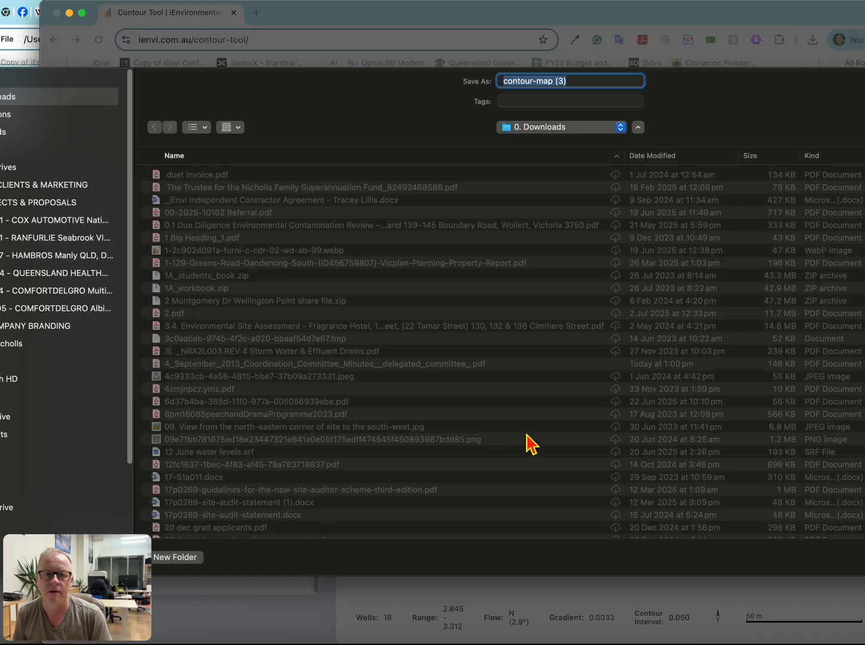
key("Return")
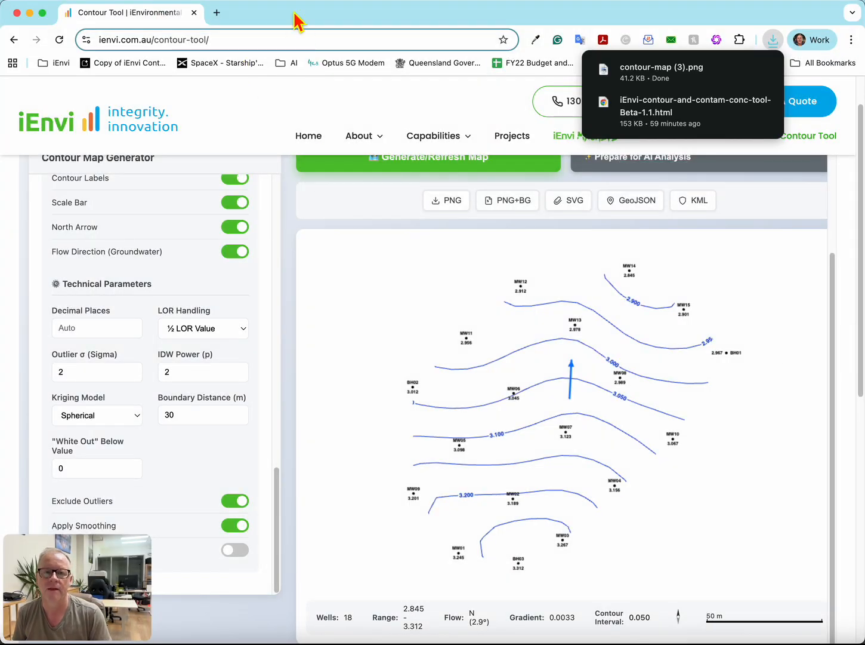
- Open Google Slides in a new browser tab and create a blank presentation
left_click(217, 13)
left_click(216, 42)
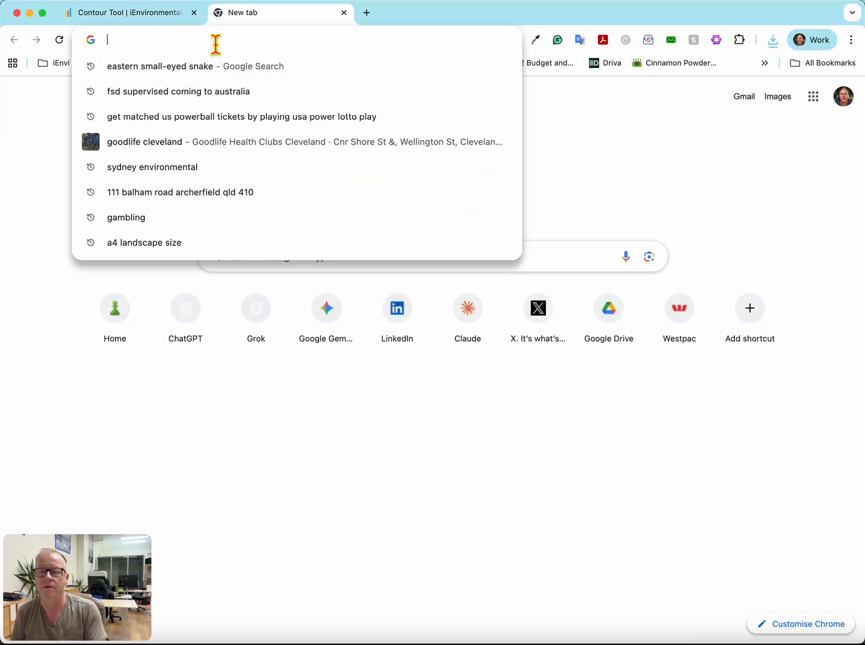
type("slides.google.com")
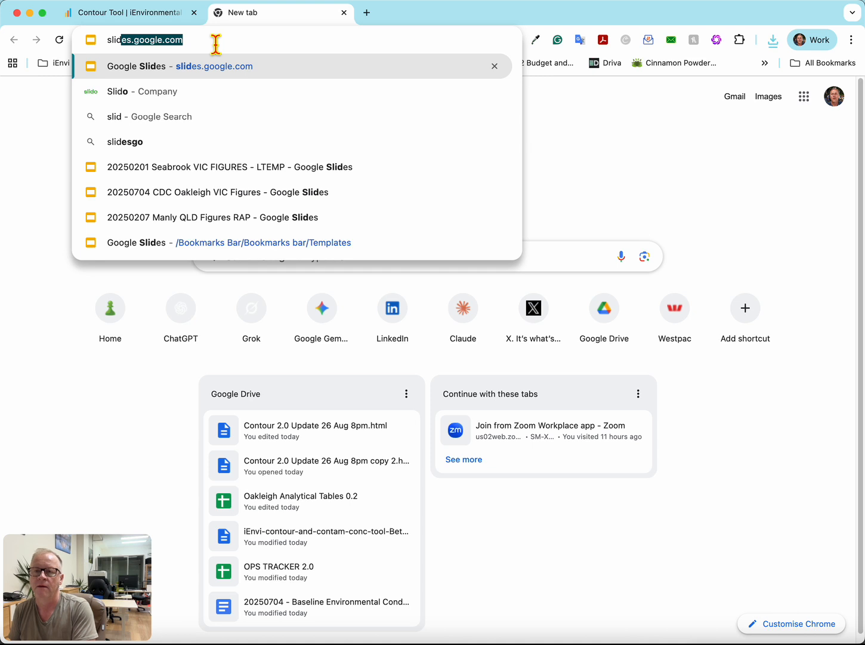
key("Return")
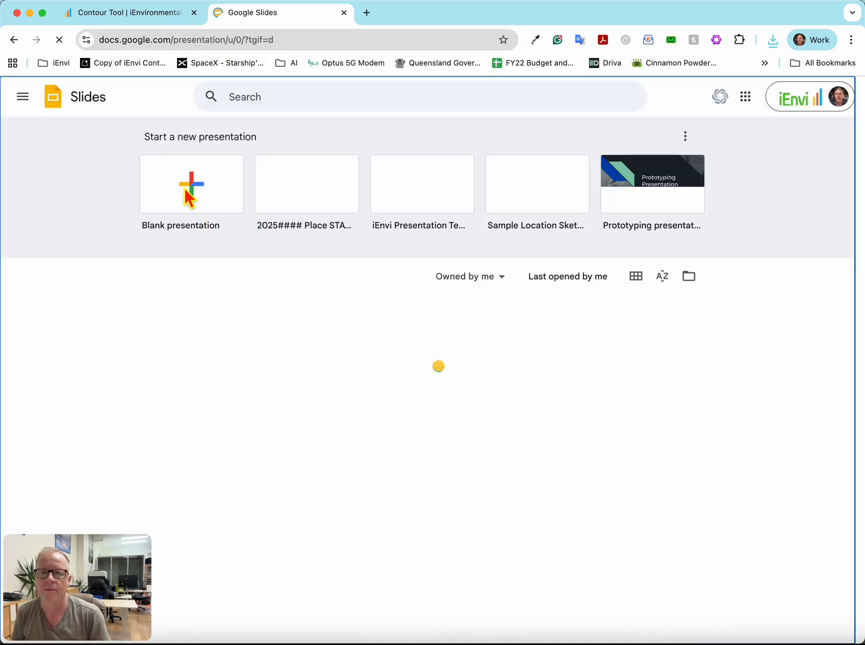
left_click(190, 192)
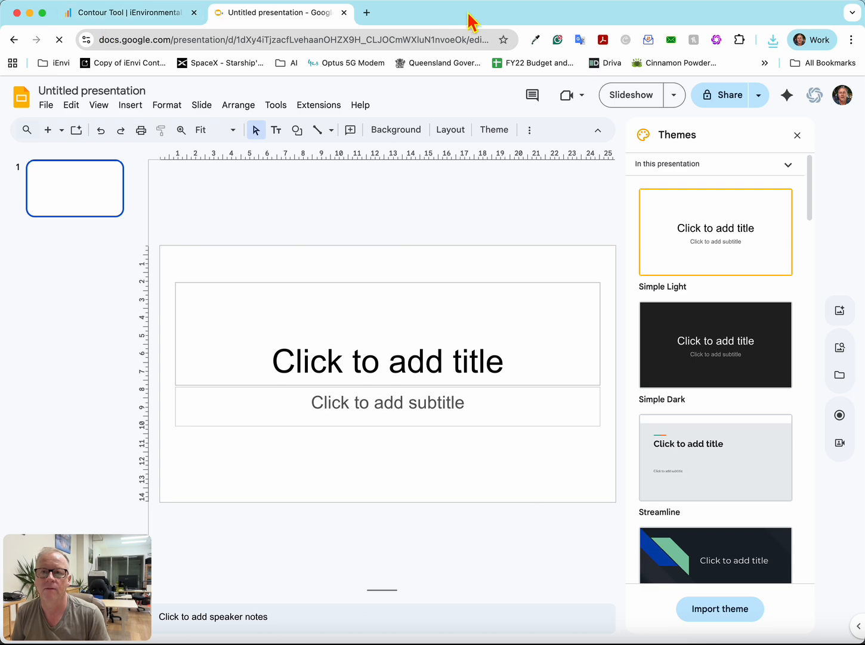
- Open another blank browser tab and place the downloaded contour-map (3).png on the new presentation's title slide
left_click(120, 18)
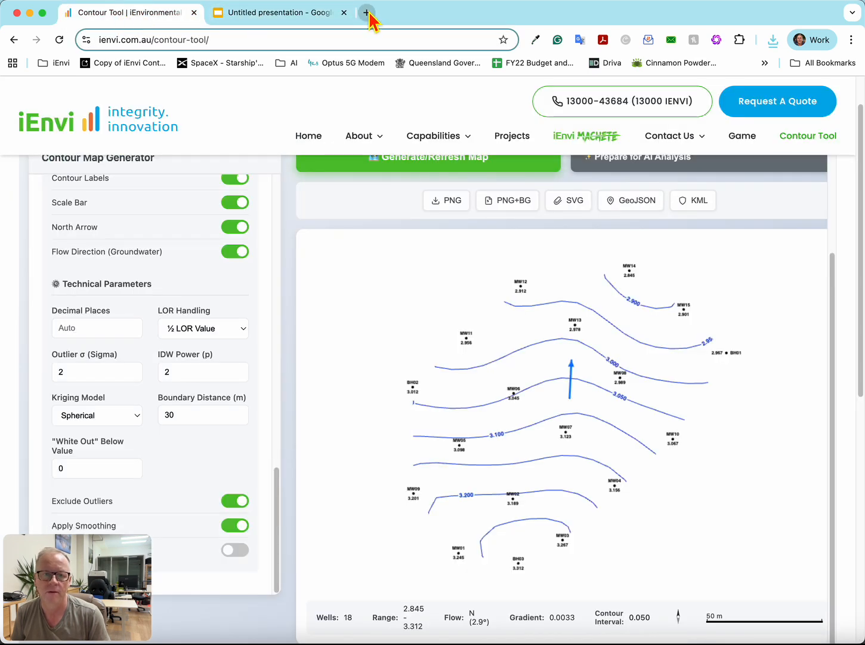
left_click(367, 12)
left_click(301, 14)
left_click(125, 14)
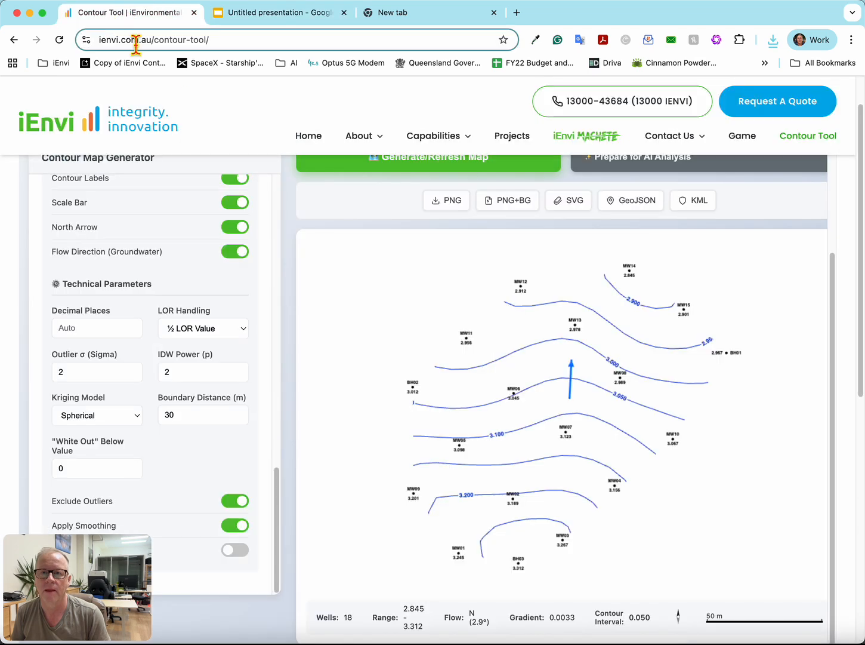
left_click(286, 15)
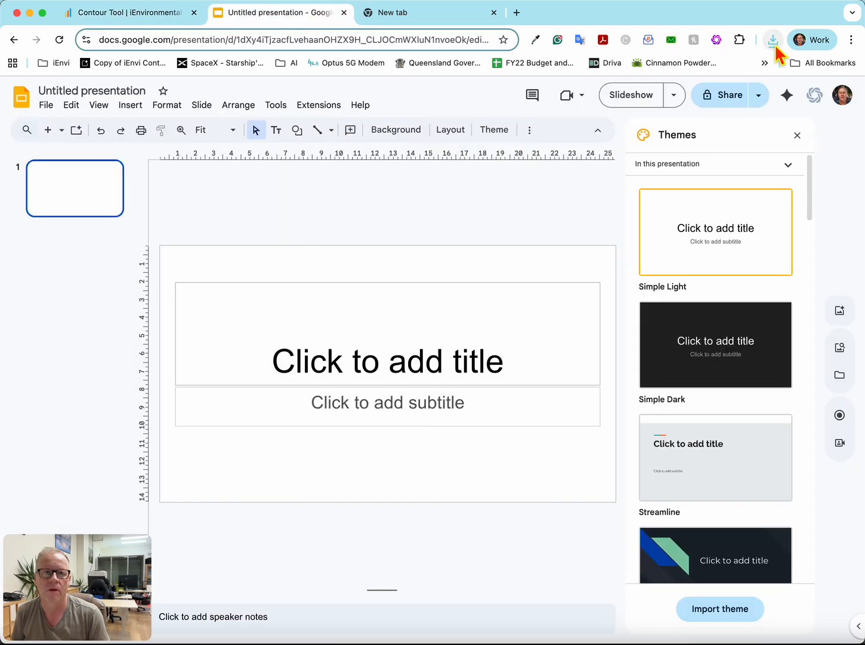
left_click_drag(668, 120, 440, 333)
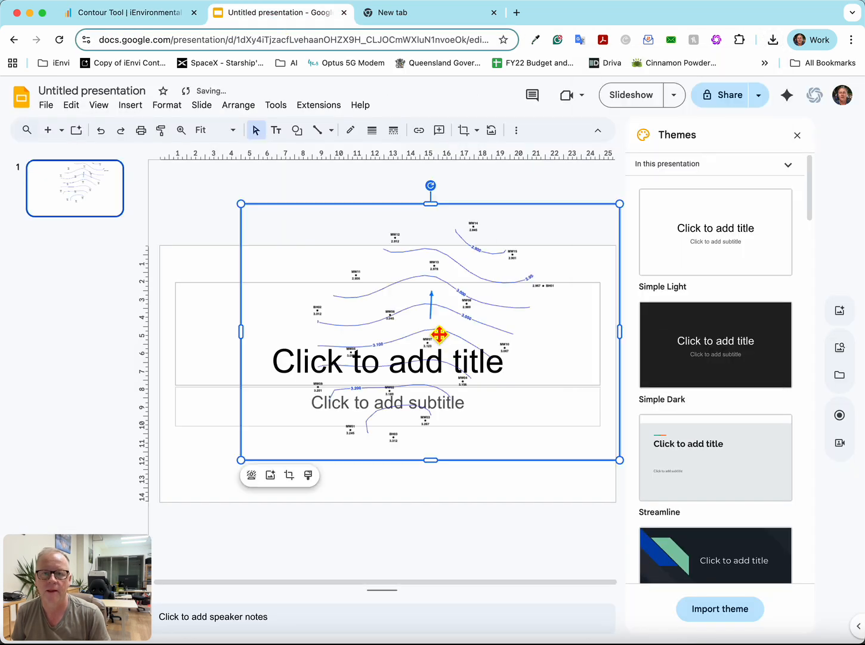
- Delete the title and subtitle placeholders from the slide, keeping the contour map image
left_click_drag(163, 261, 610, 455)
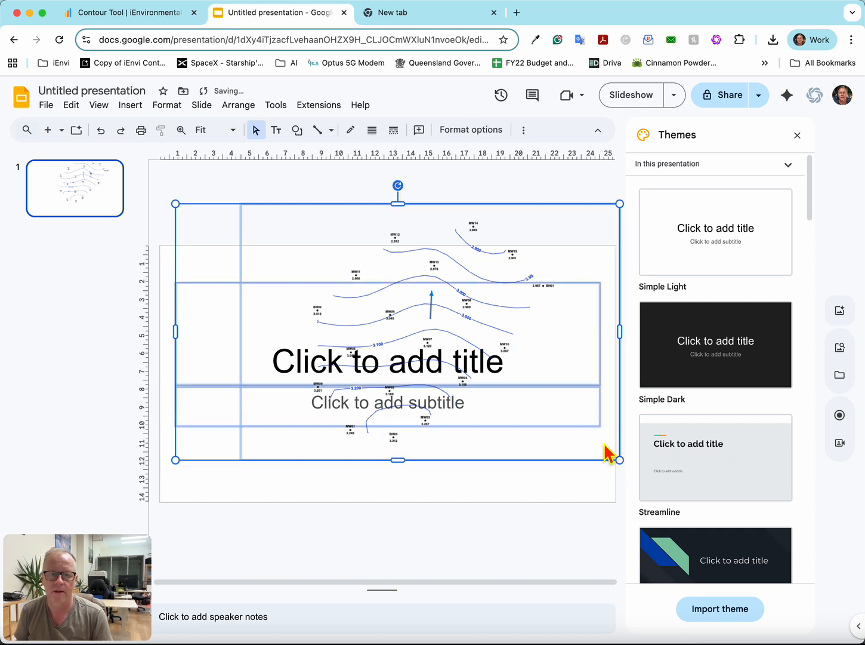
left_click(461, 276, "shift")
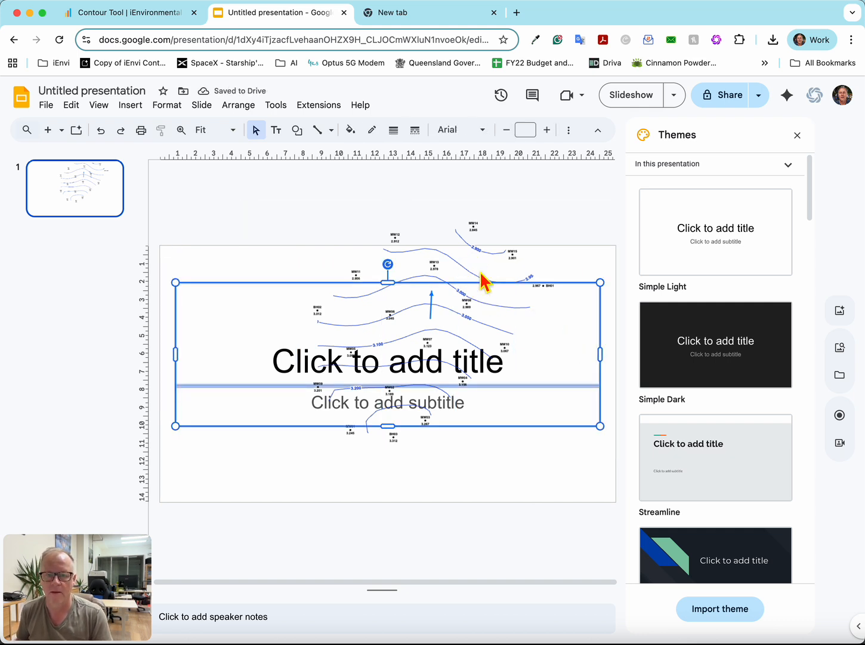
key("Delete")
- Move the contour map image down within the slide and shrink it slightly to fit the slide
left_click_drag(484, 285, 448, 348)
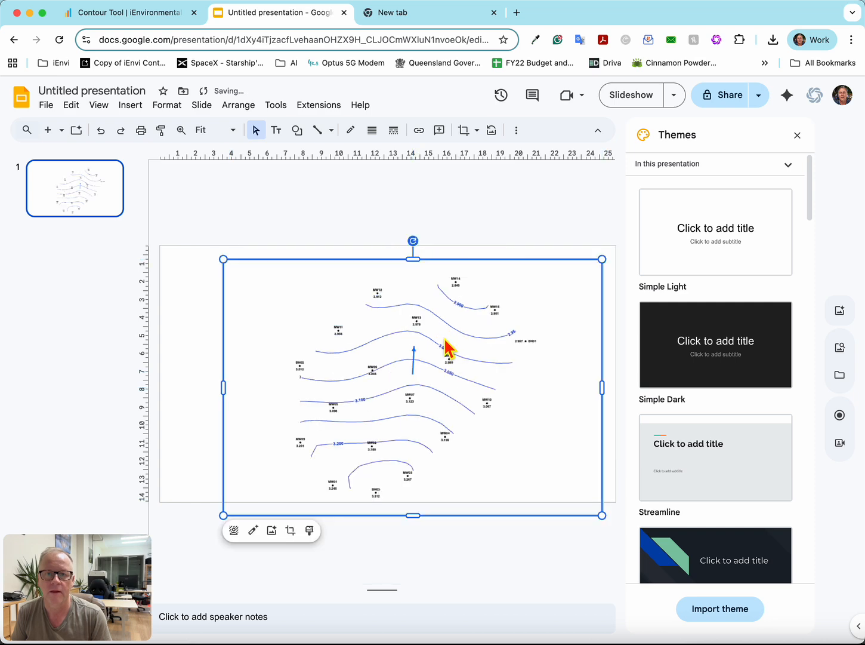
left_click_drag(422, 315, 407, 311)
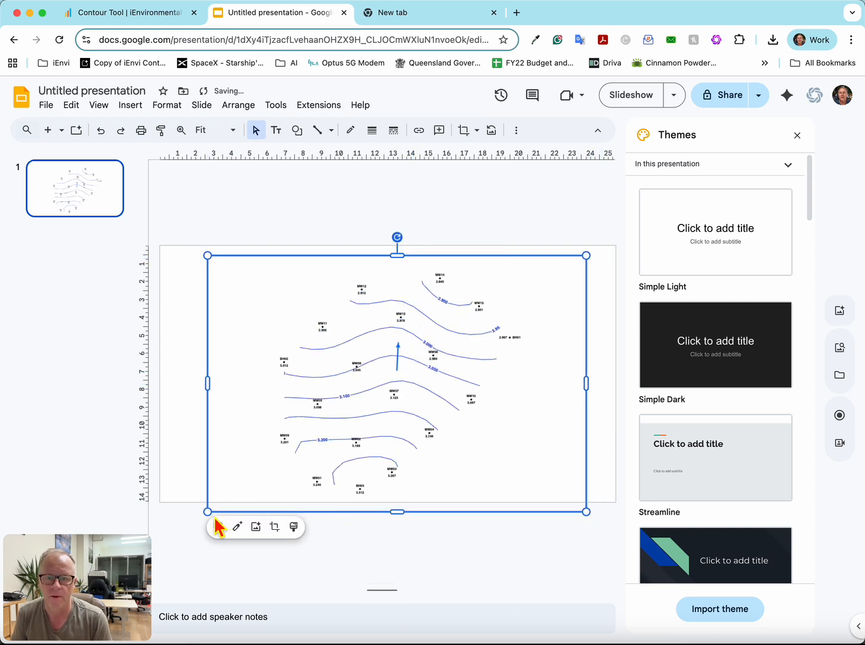
left_click_drag(210, 517, 239, 489)
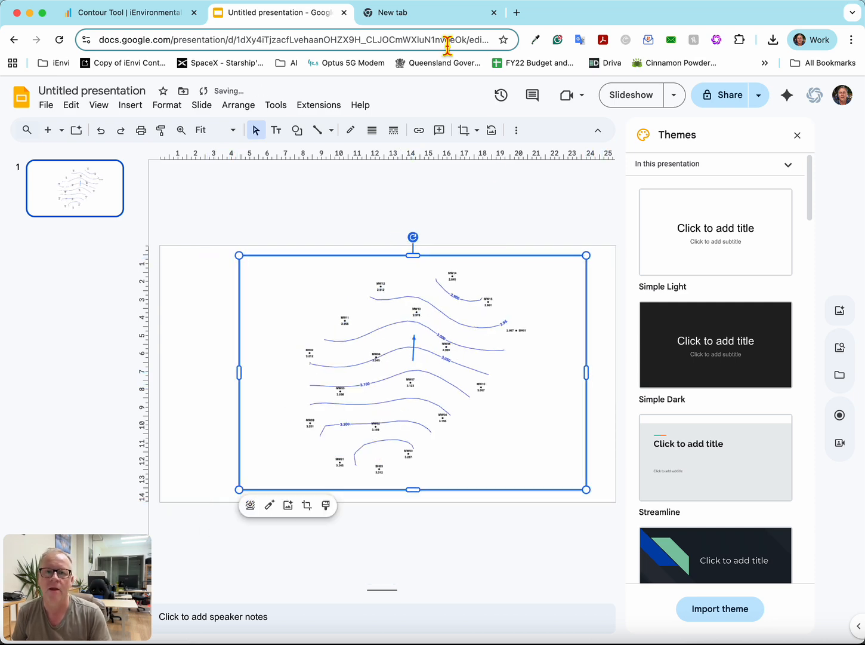
- Export the contour map from the Contour Tool as KML using Zone 55: Sydney Region / Eastern VIC, saved as contour_lines (2)
left_click(105, 21)
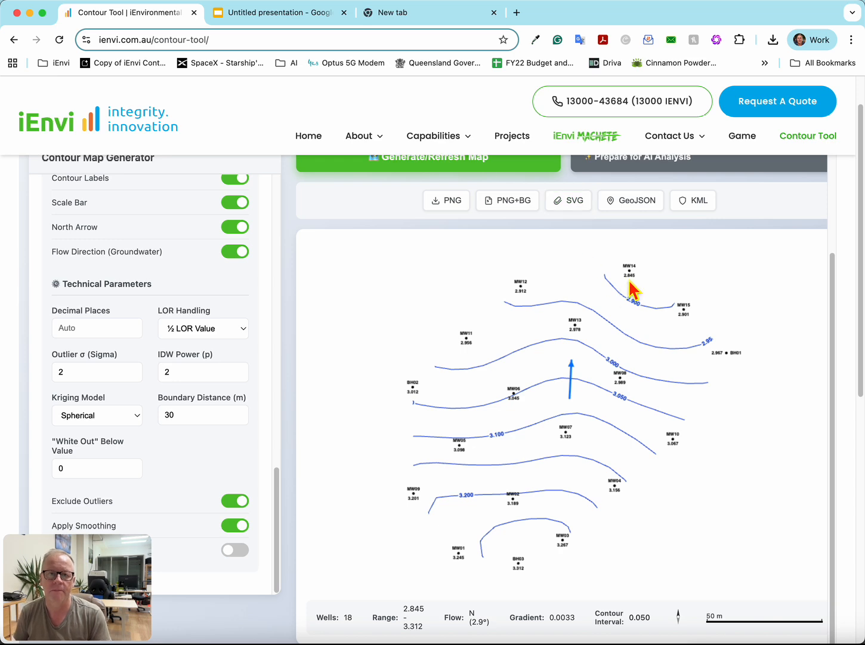
left_click(700, 206)
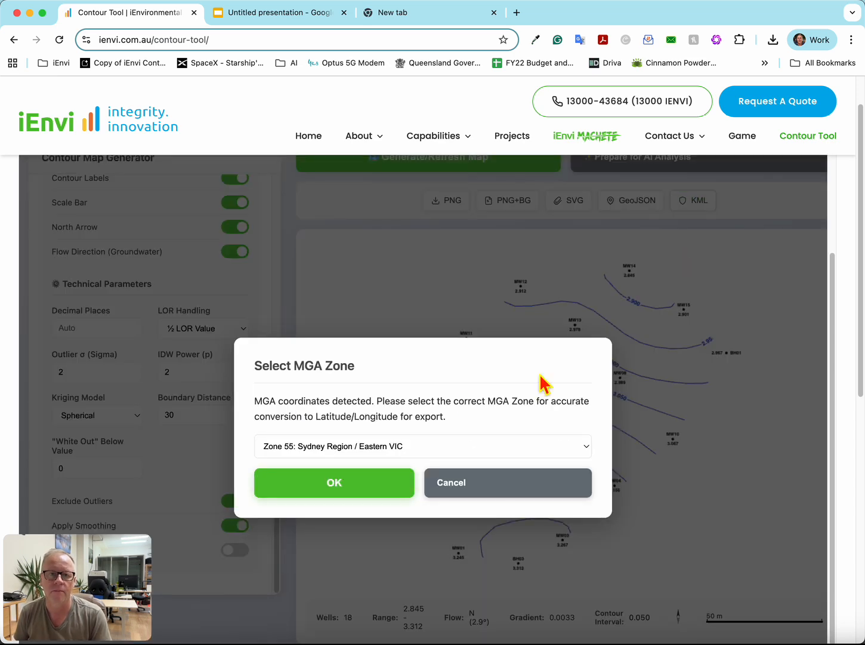
left_click(344, 488)
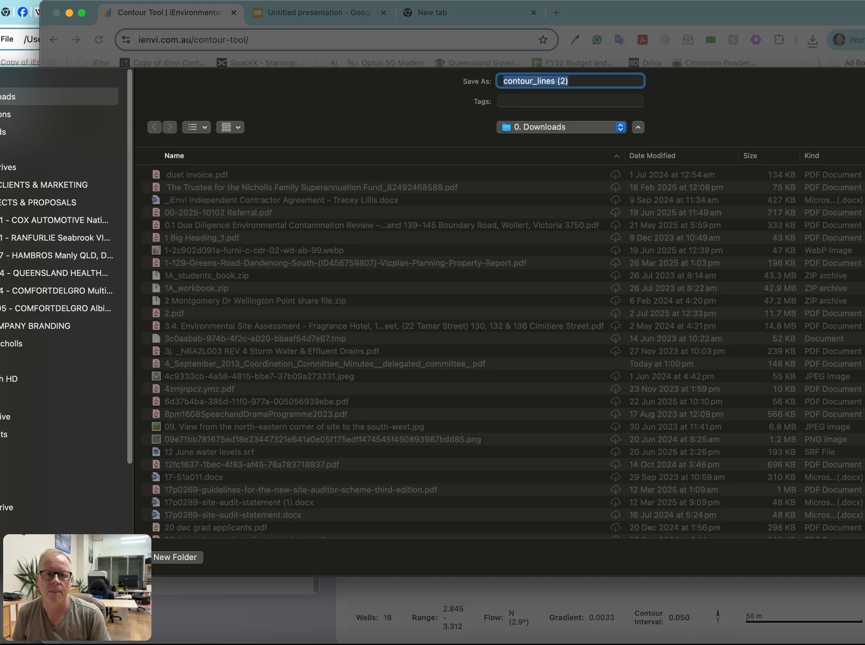
key("Return")
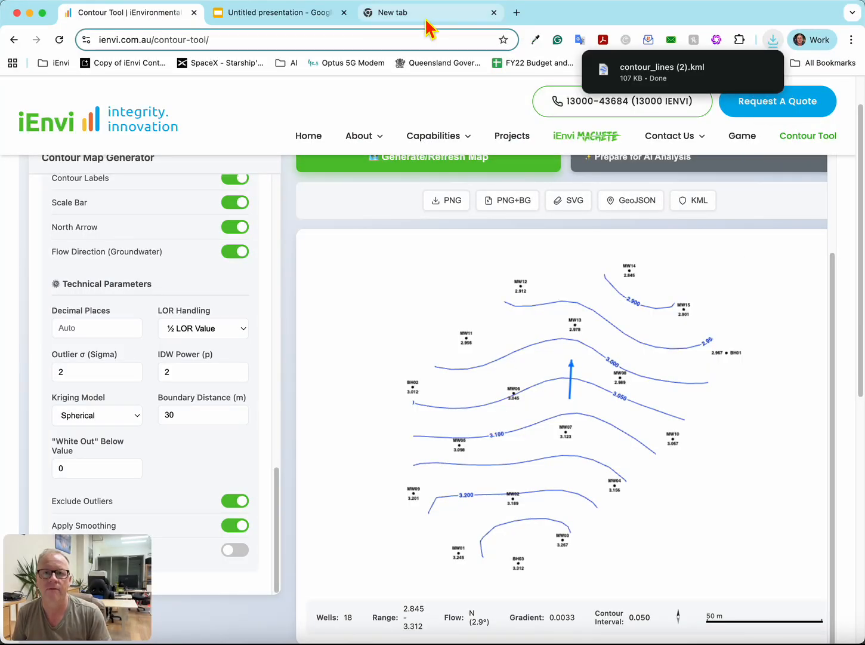
- Open Nearmap MapBrowser in the blank browser tab
left_click(453, 13)
left_click(316, 43)
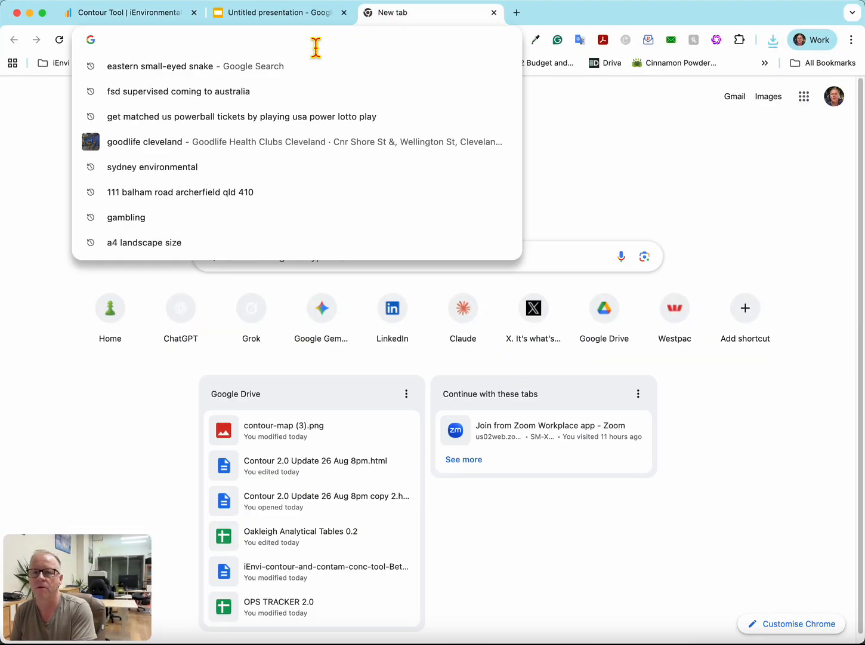
type("ne")
key("BackSpace")
type("n")
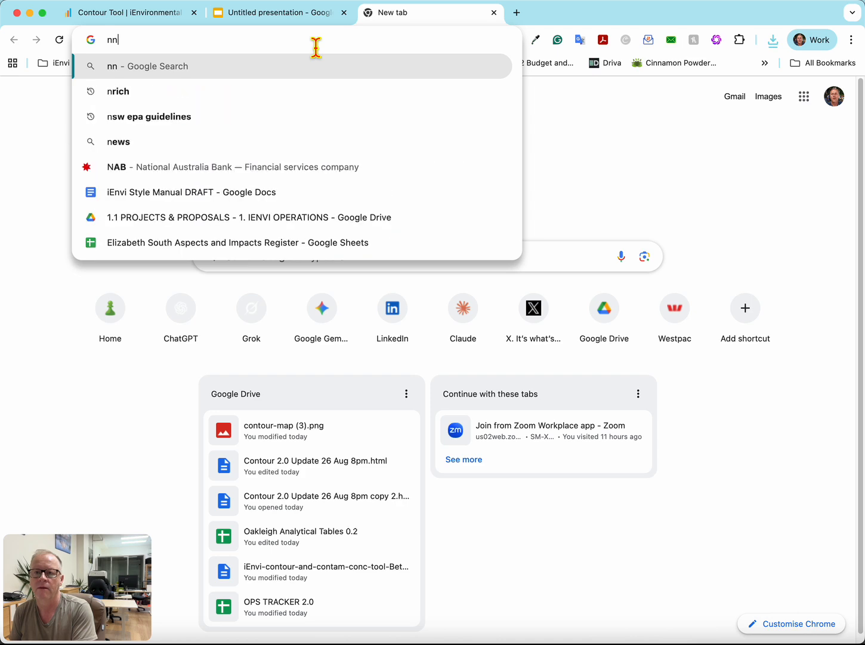
key("BackSpace")
type("ear")
key("Return")
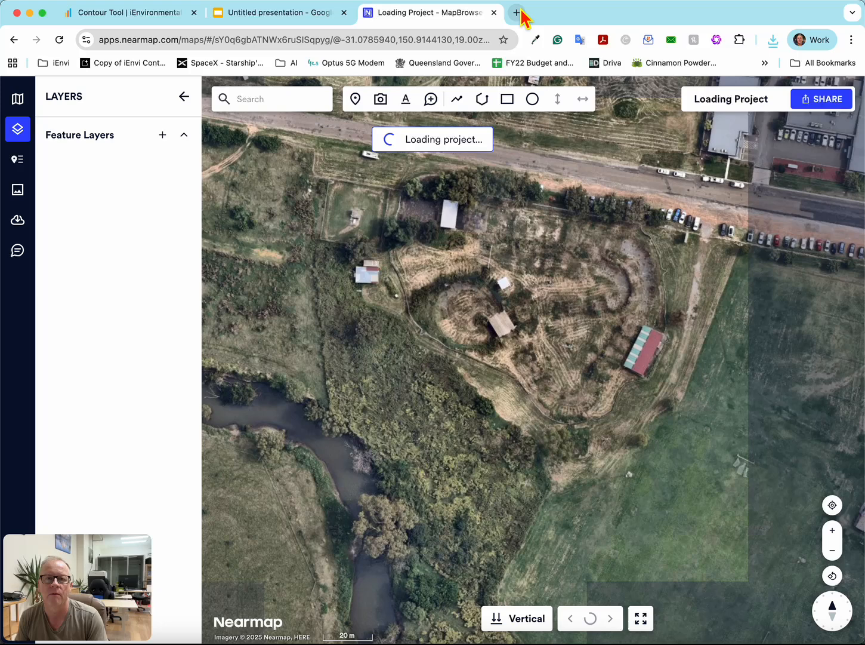
- Open a new browser tab and search for google earth to load Google Earth
left_click(517, 12)
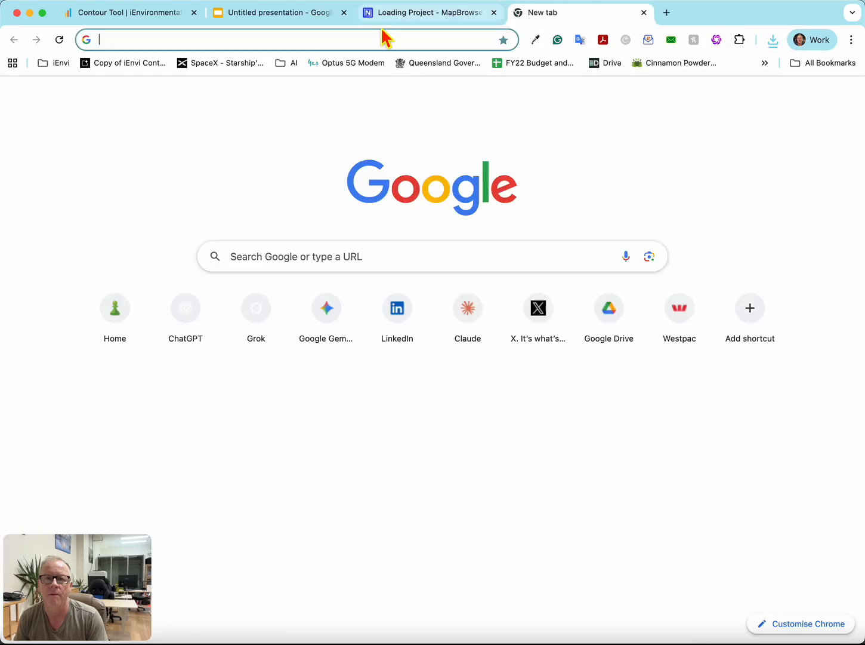
left_click(367, 39)
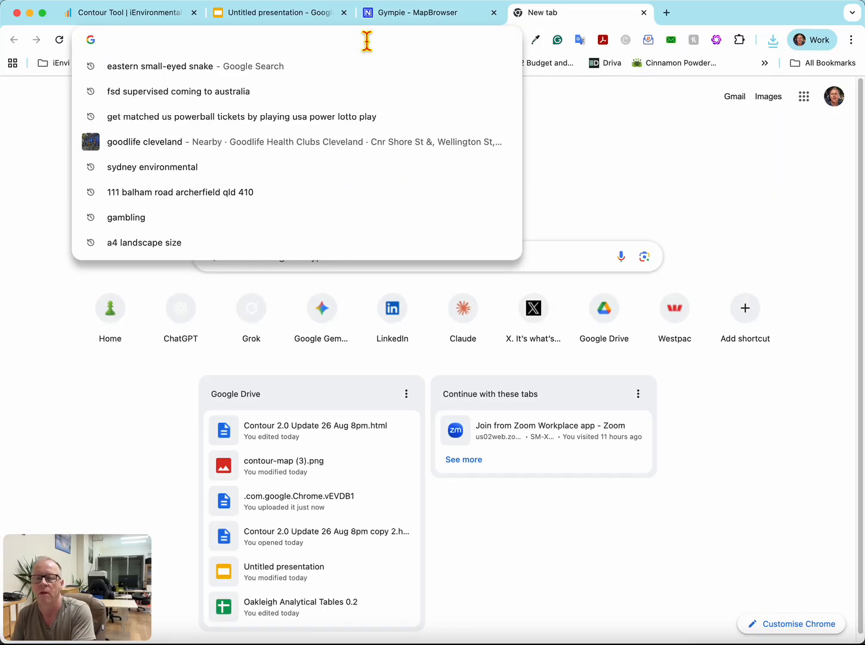
type("google earth")
key("Return")
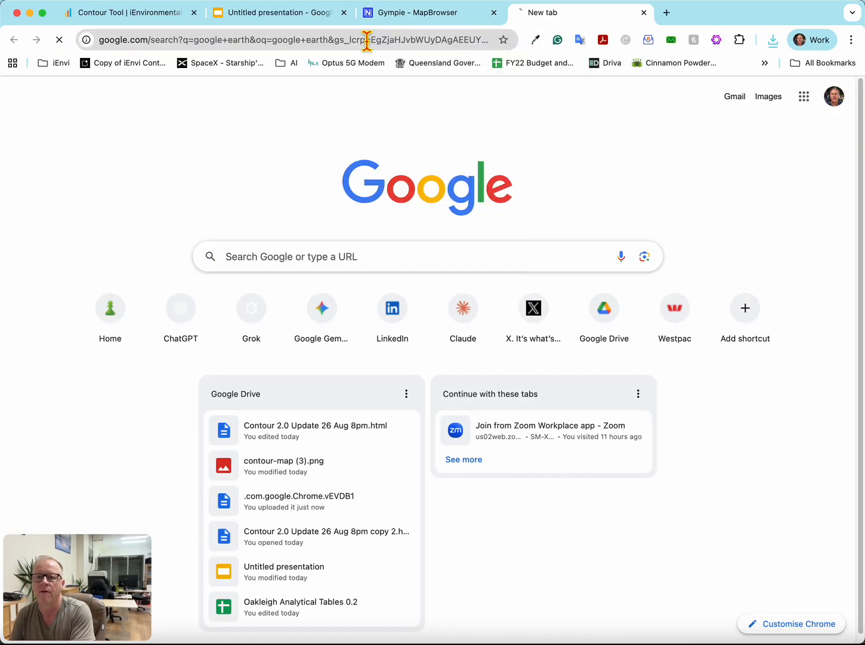
- Import contour_lines (2).kml from the 0. Downloads folder as a feature layer in Nearmap's Gympie project and inspect the contours
left_click(417, 14)
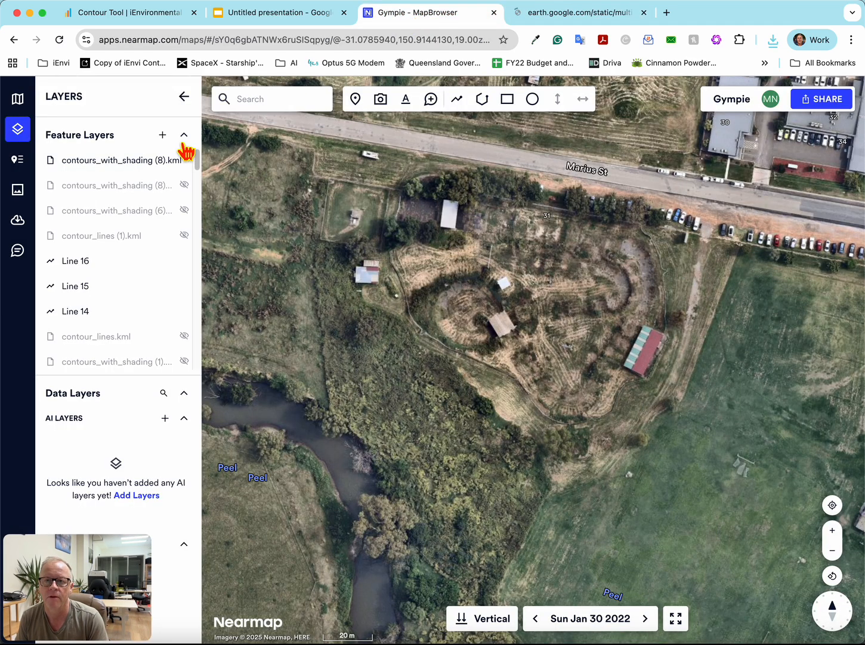
left_click(163, 135)
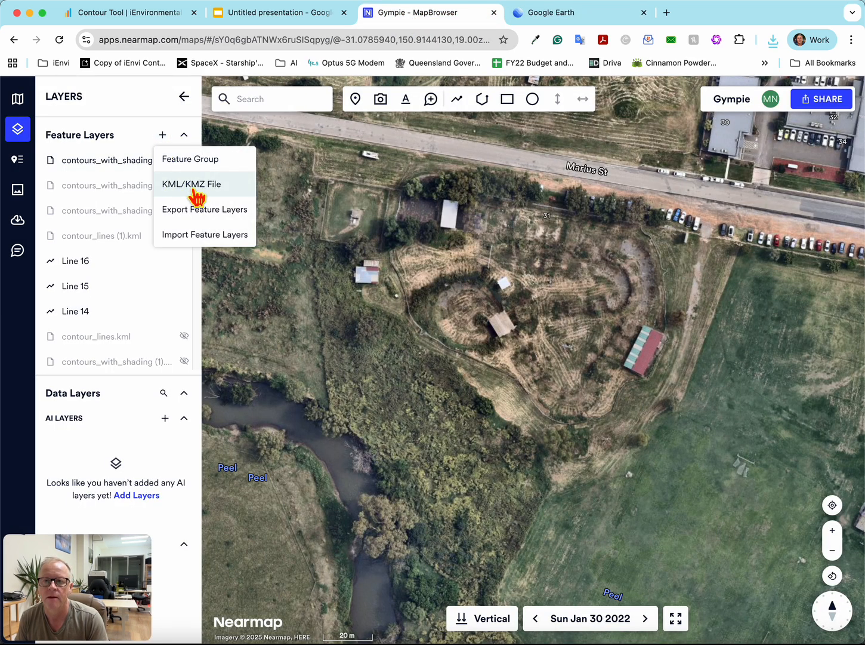
left_click(196, 190)
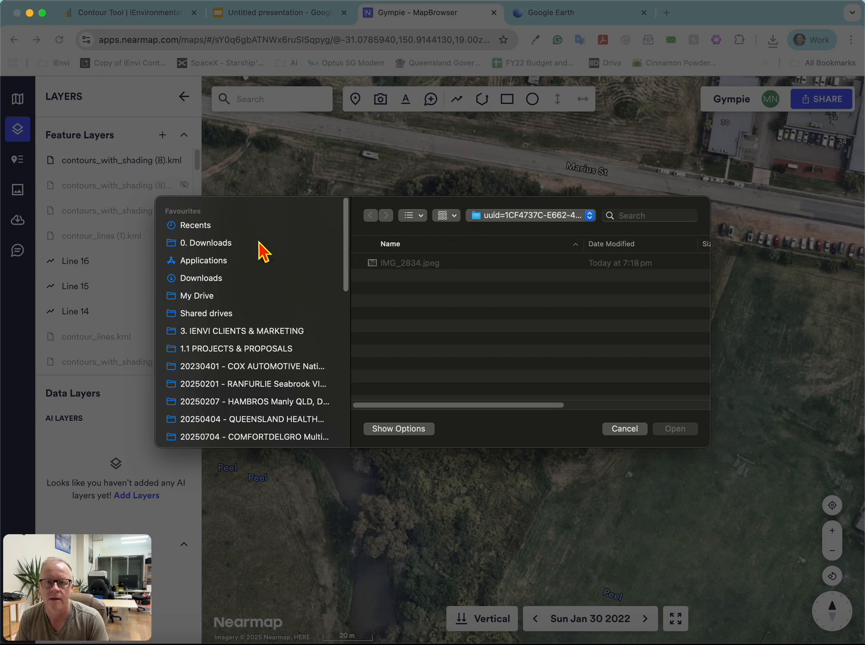
left_click(220, 245)
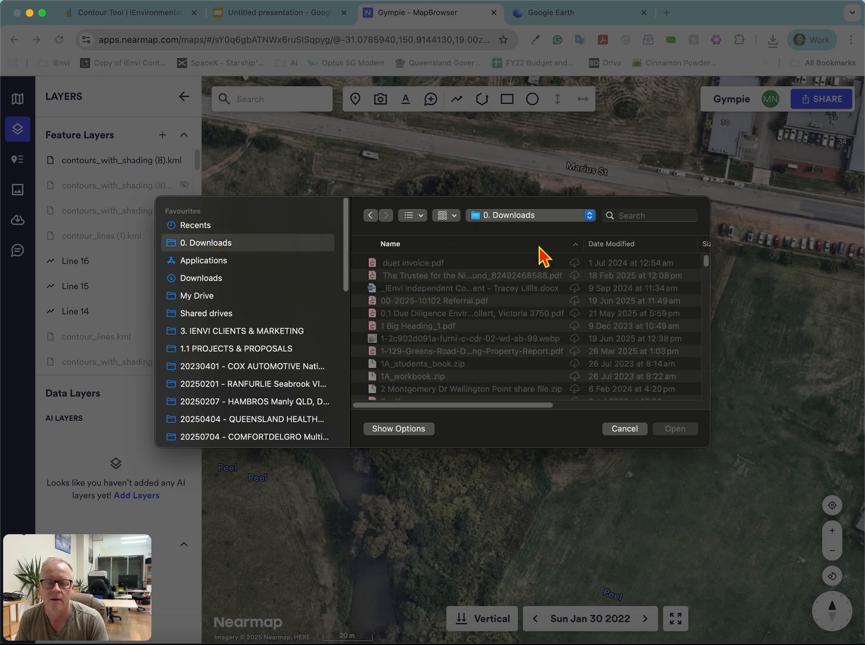
left_click(615, 244)
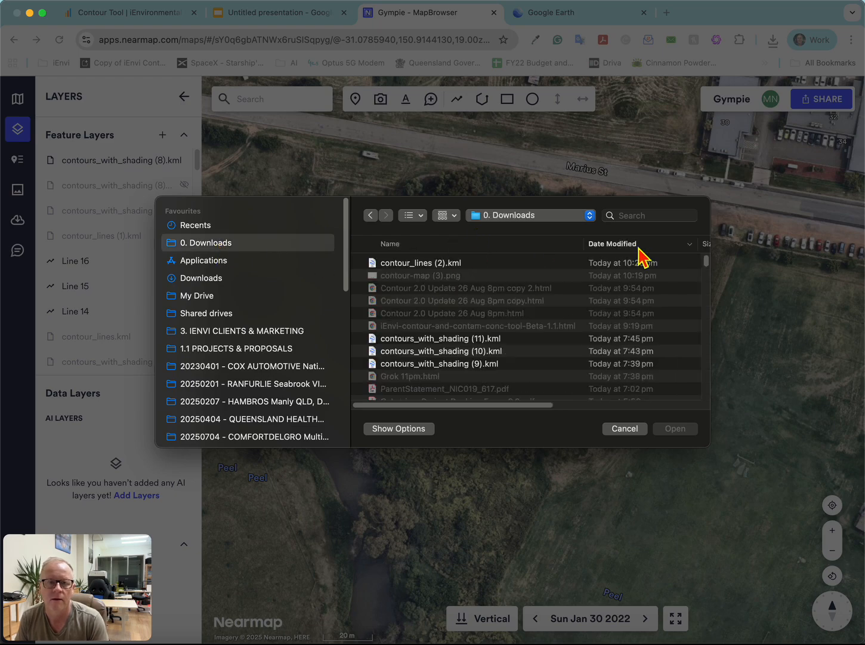
double_click(415, 264)
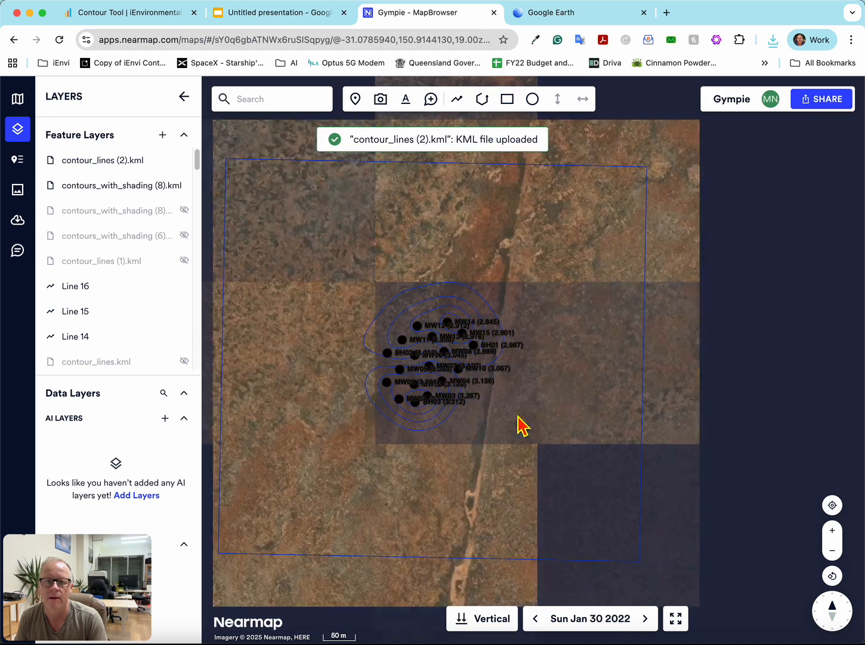
scroll(424, 358, "up", 10)
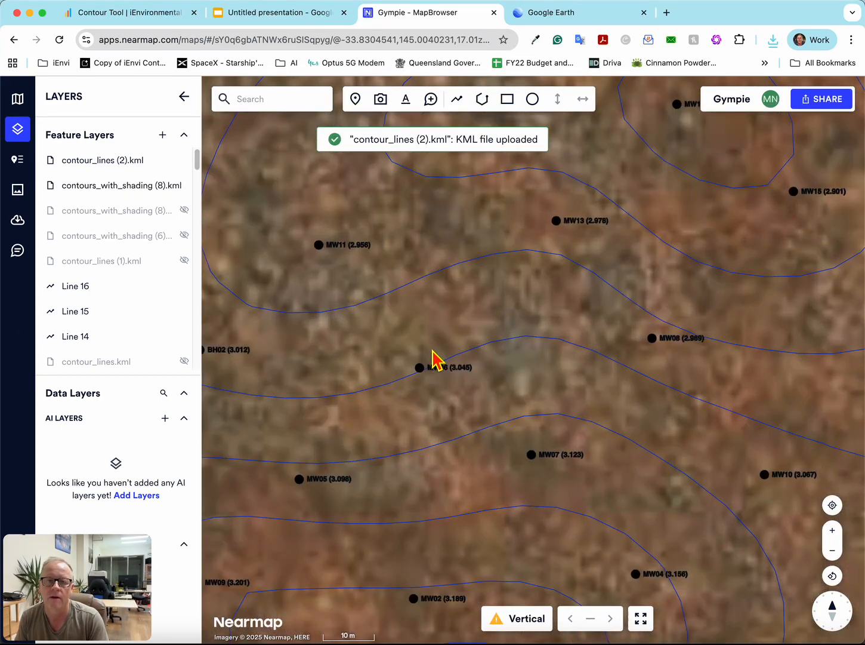
scroll(434, 359, "down", 6)
scroll(434, 358, "up", 4)
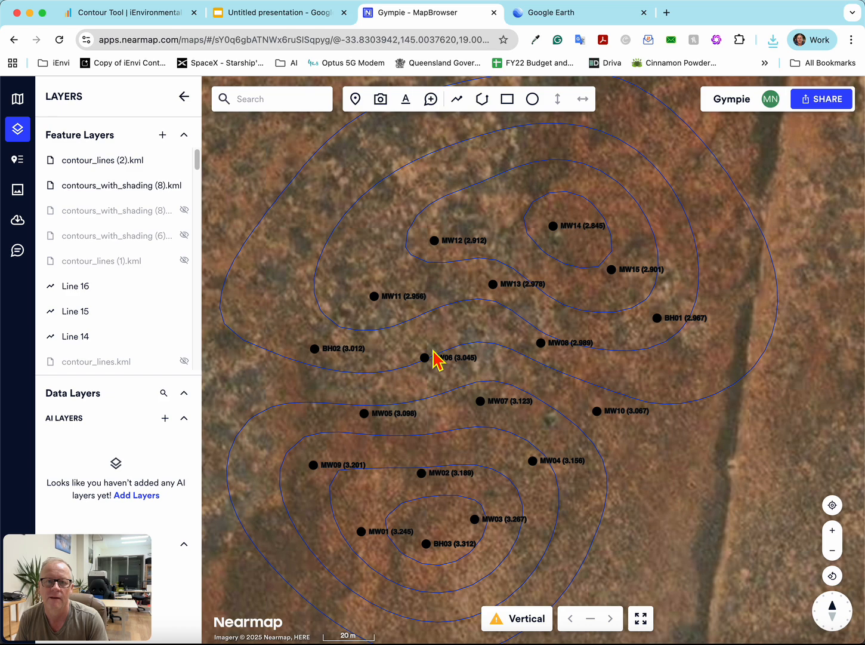
scroll(434, 352, "up", 4)
scroll(434, 352, "down", 4)
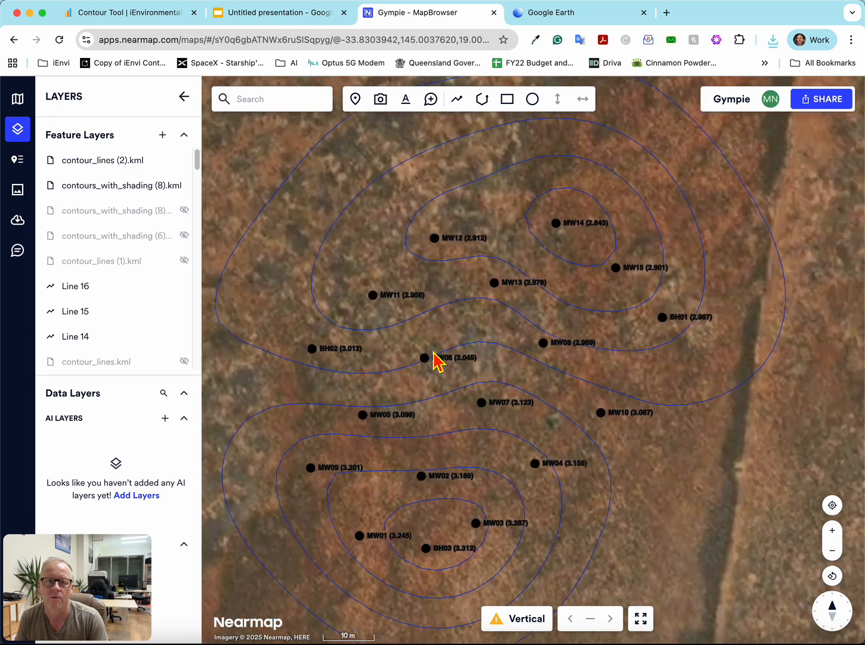
- Switch to Google Earth, dismiss the welcome message and create a new project
left_click(542, 18)
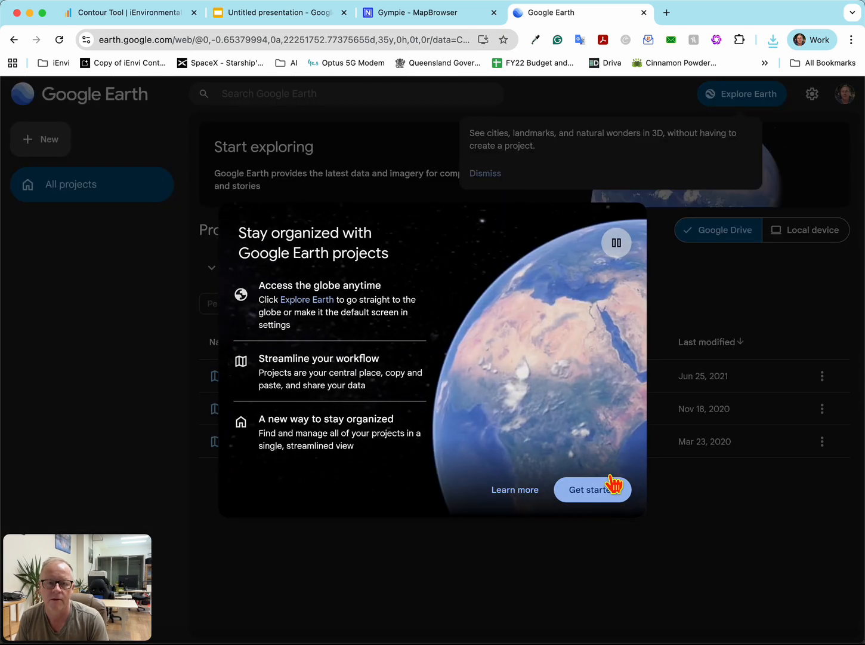
left_click(604, 494)
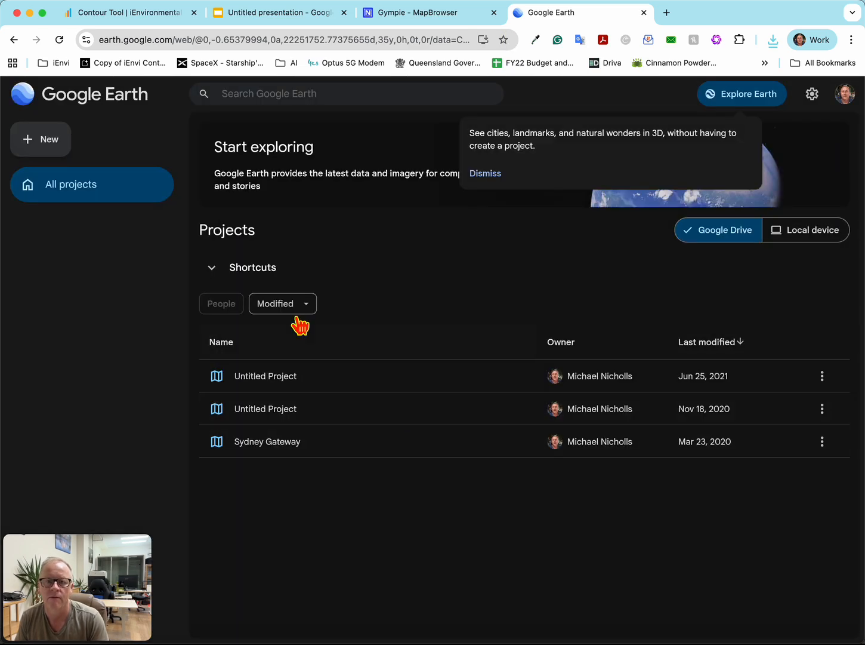
left_click(37, 143)
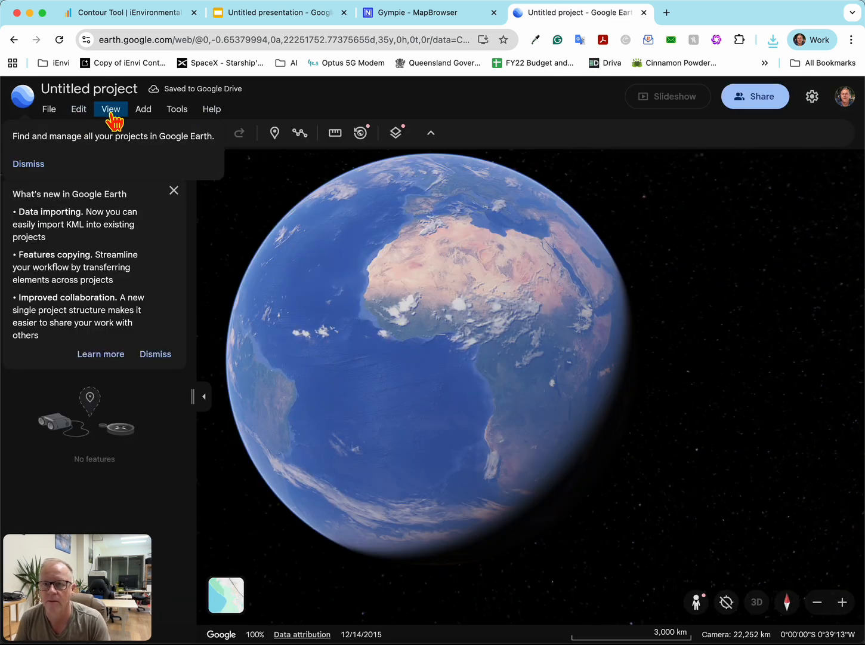
left_click(143, 112)
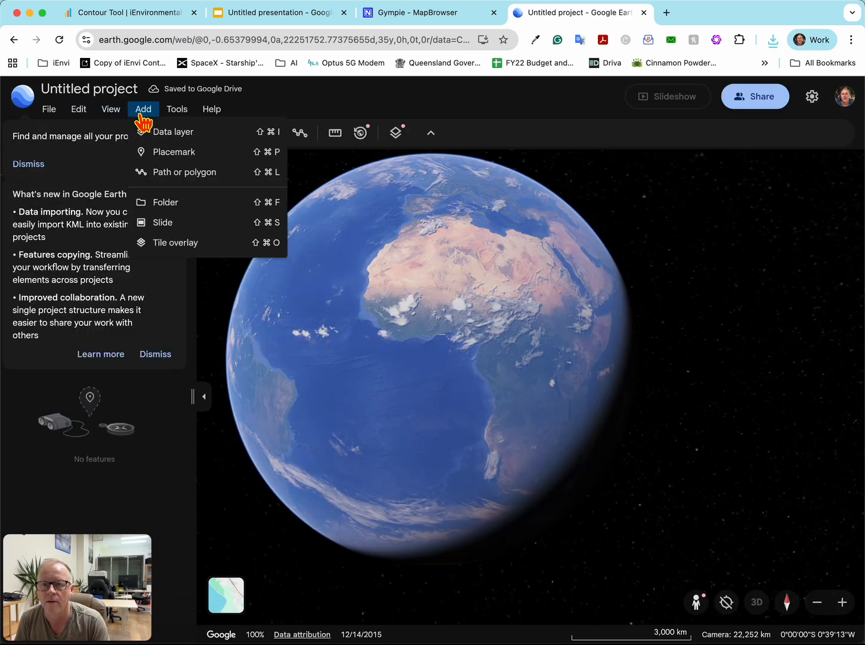
left_click(200, 139)
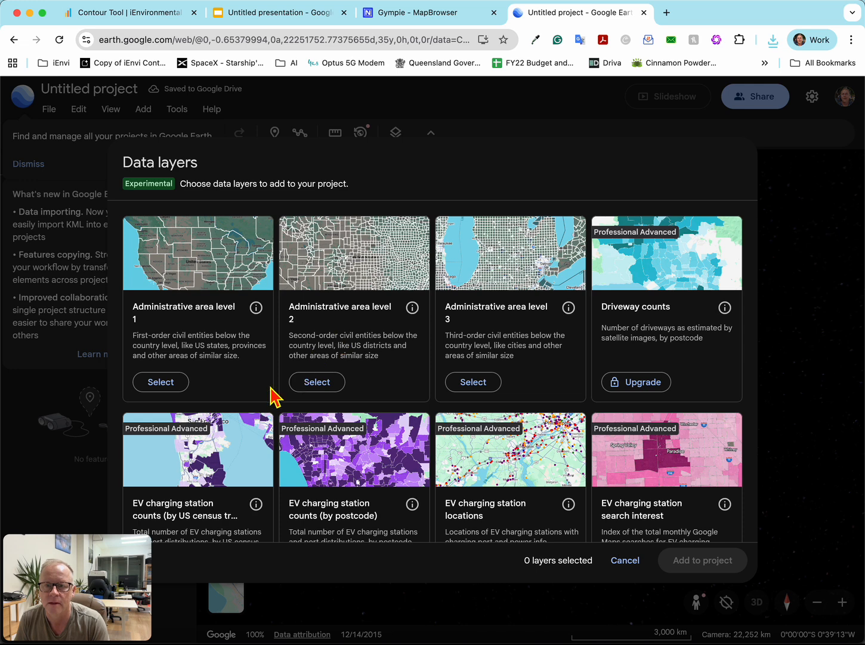
key("Escape")
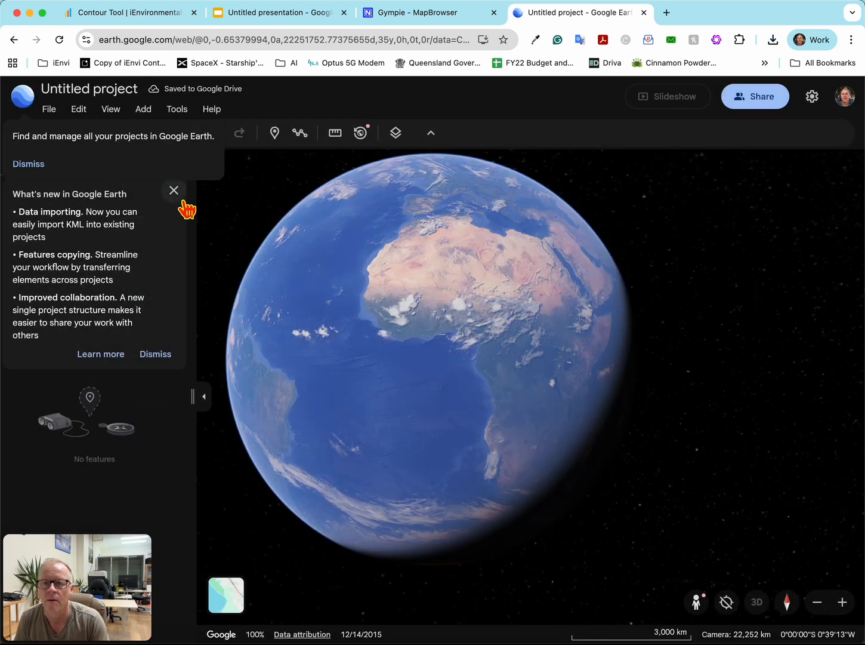
- Import contour_lines (2).kml from the device's 0. Downloads folder into the untitled project and inspect the contours on the imagery
left_click(174, 190)
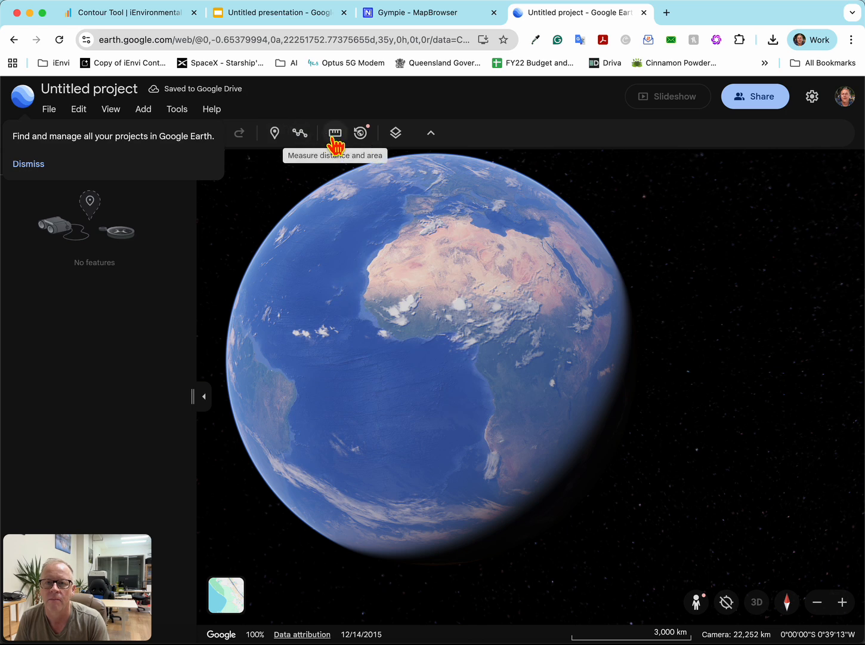
left_click(198, 124)
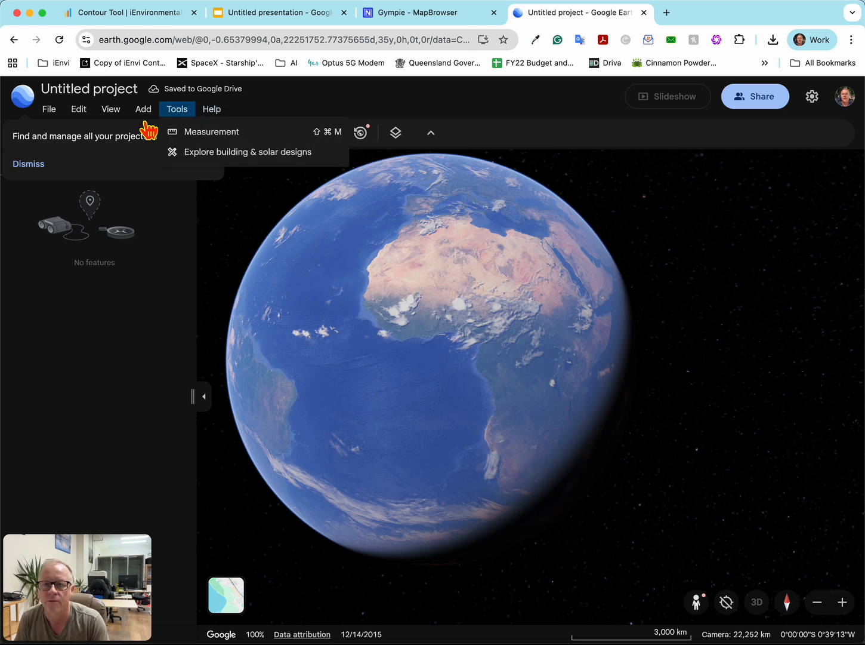
mouse_move(82, 126)
mouse_move(57, 110)
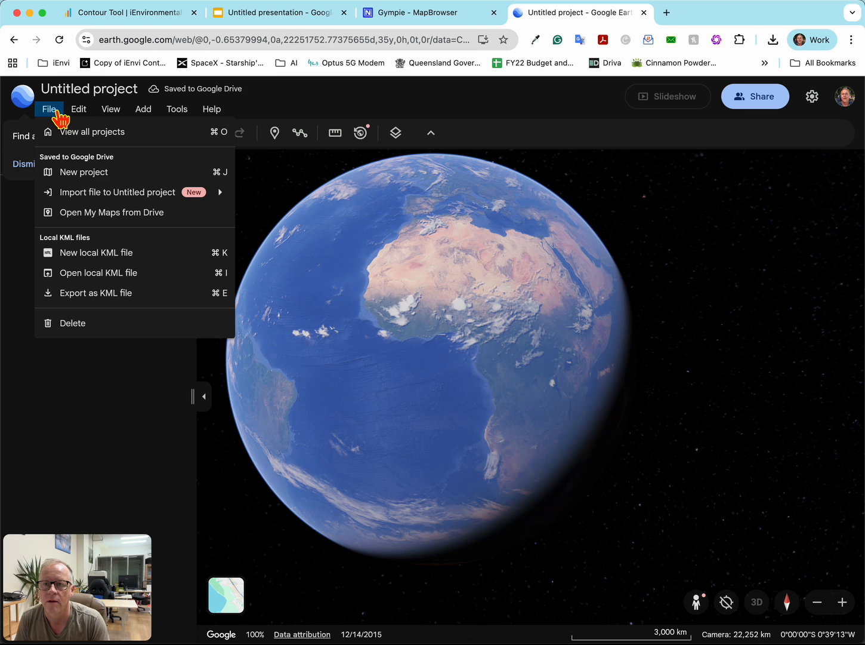
mouse_move(117, 202)
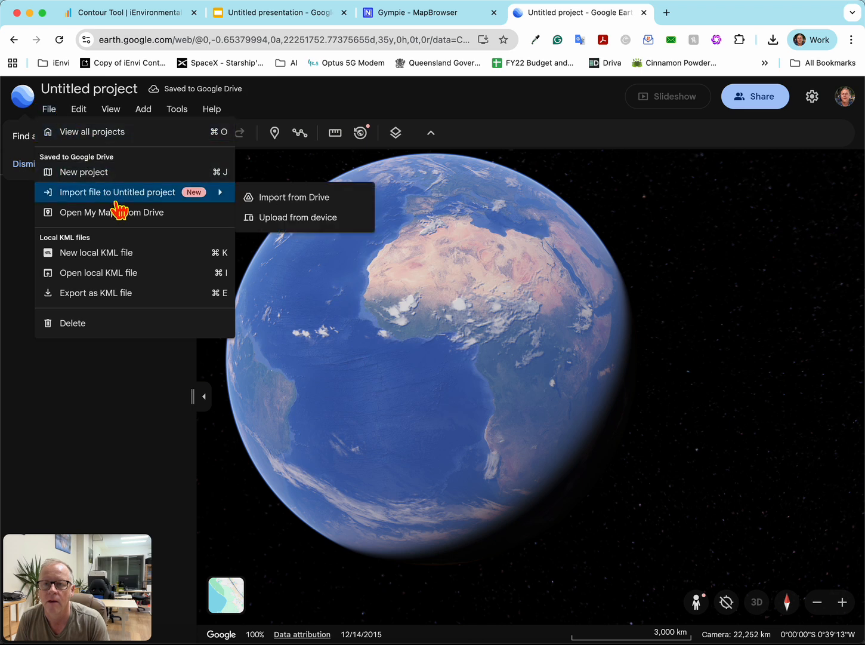
left_click(285, 218)
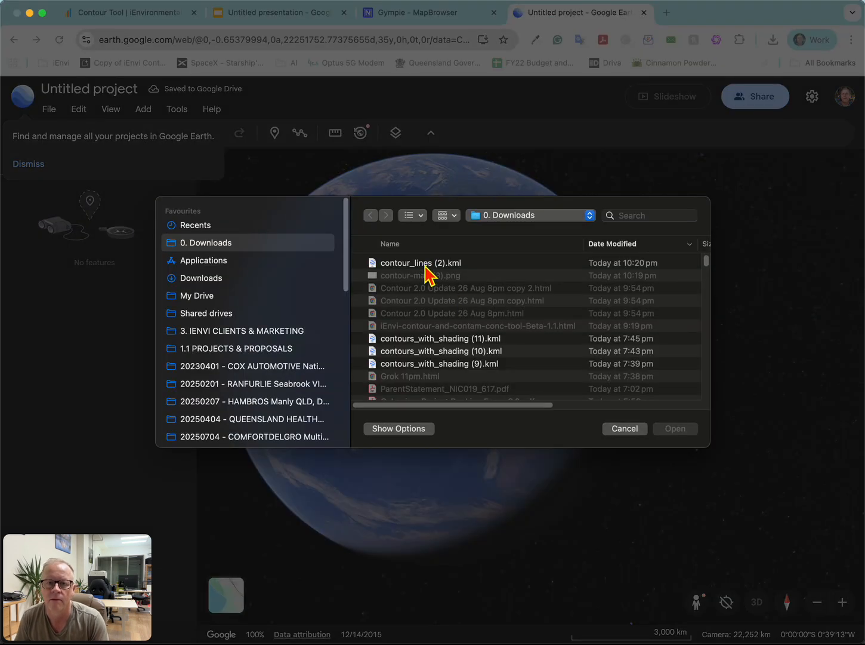
double_click(426, 263)
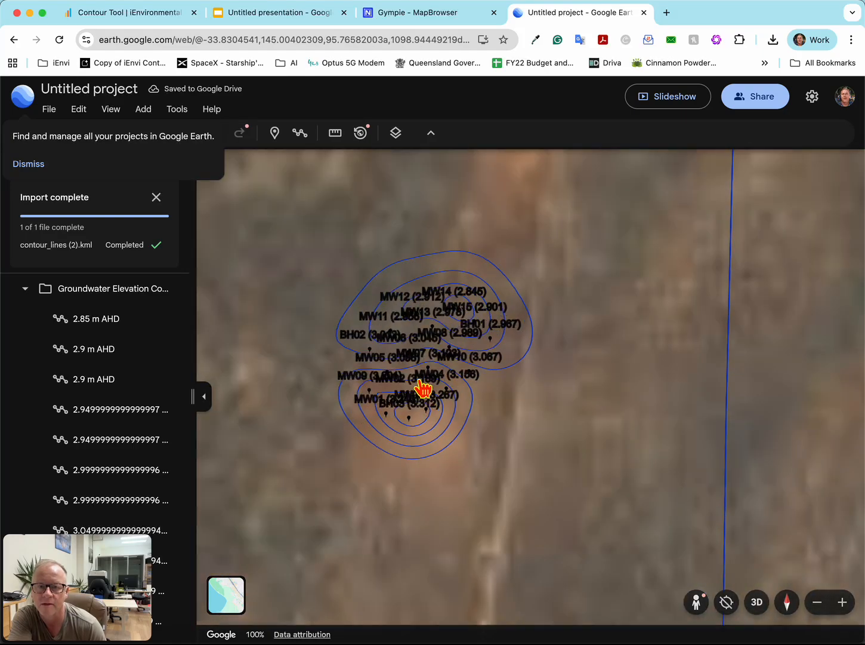
scroll(444, 358, "up", 5)
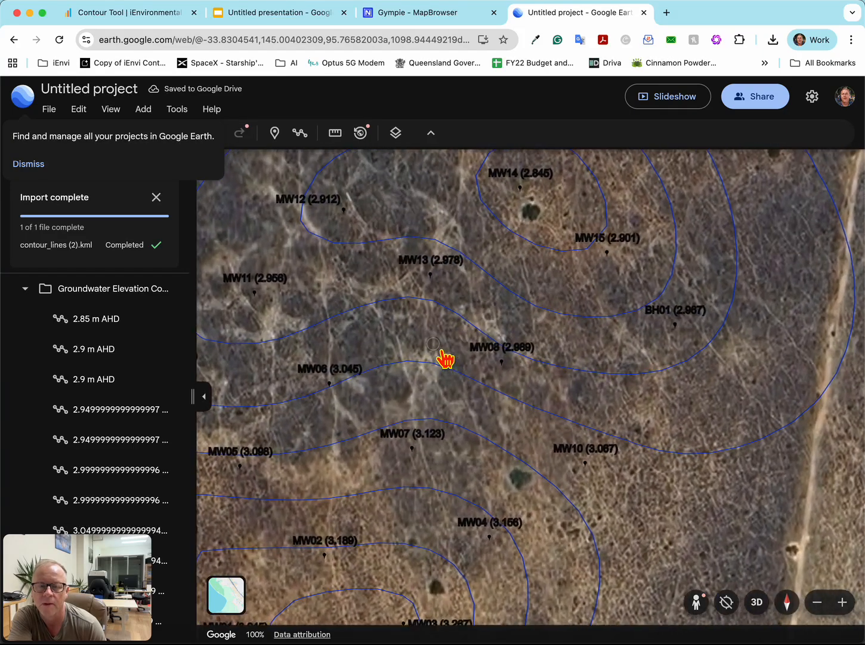
scroll(442, 352, "up", 2)
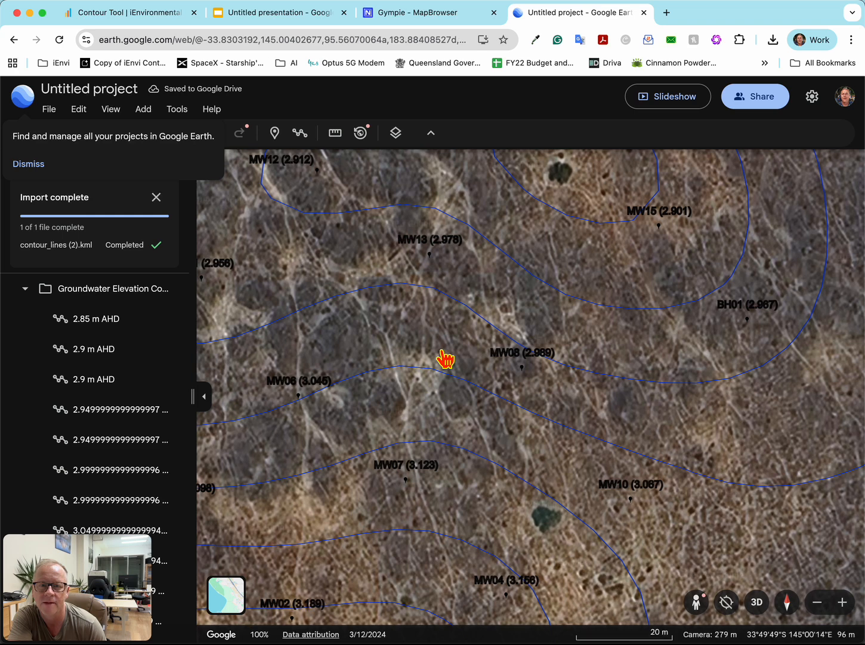
- Close the Google Earth project and return to the iEnvi Contour Tool page
left_click(644, 12)
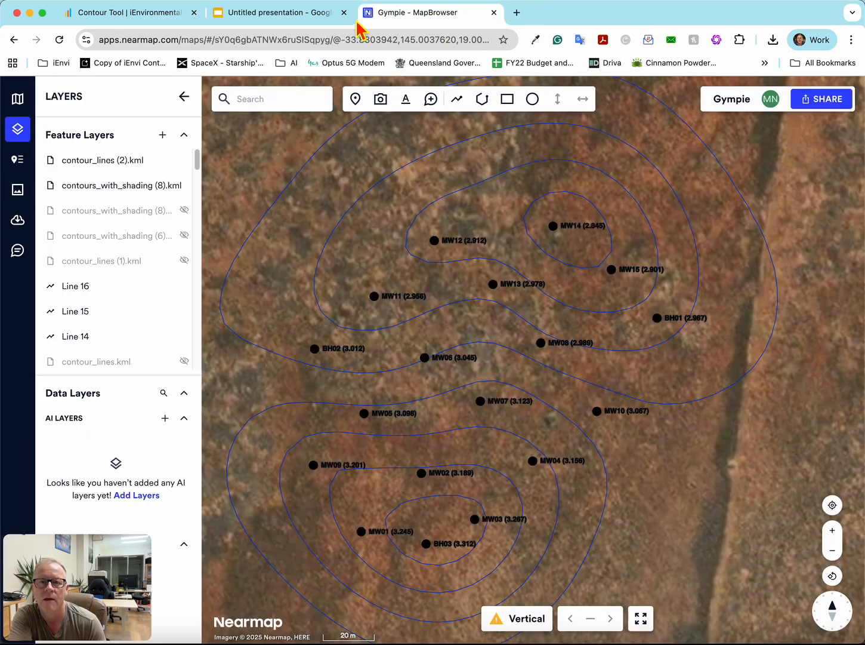
left_click(300, 23)
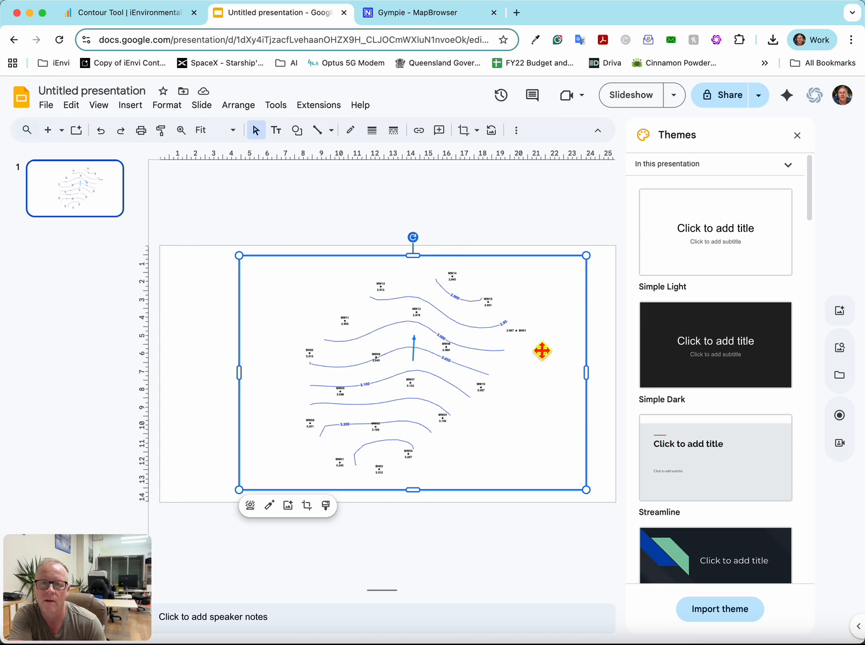
left_click(143, 22)
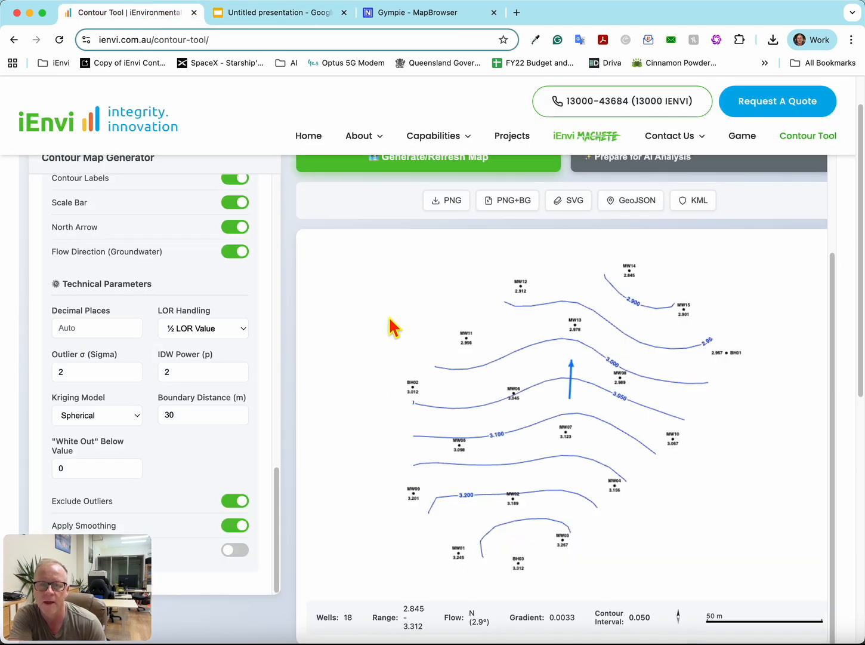
- Examine the groundwater map's flow arrow and its summary of wells, range, flow direction, gradient and contour interval
scroll(390, 326, "up", 3)
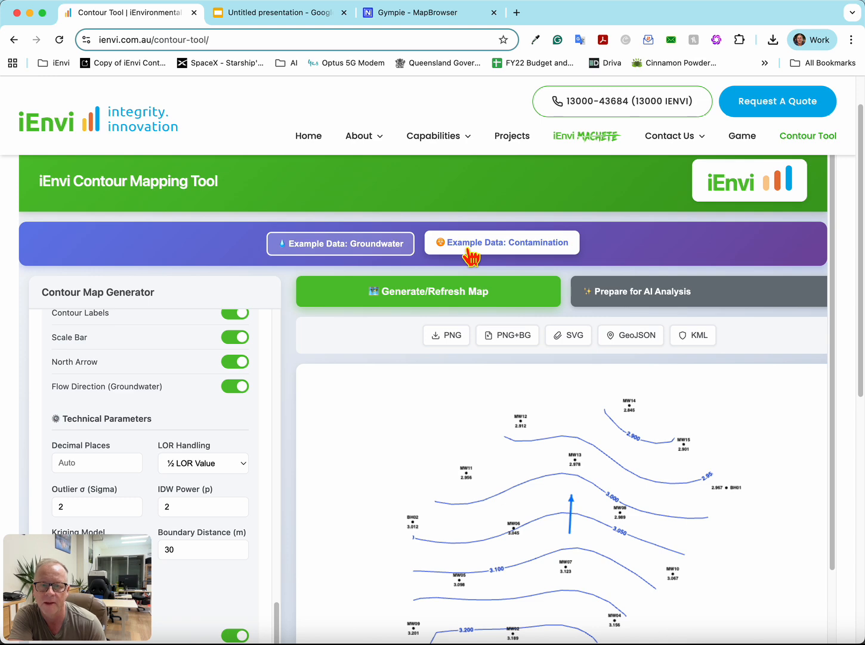
scroll(531, 435, "down", 3)
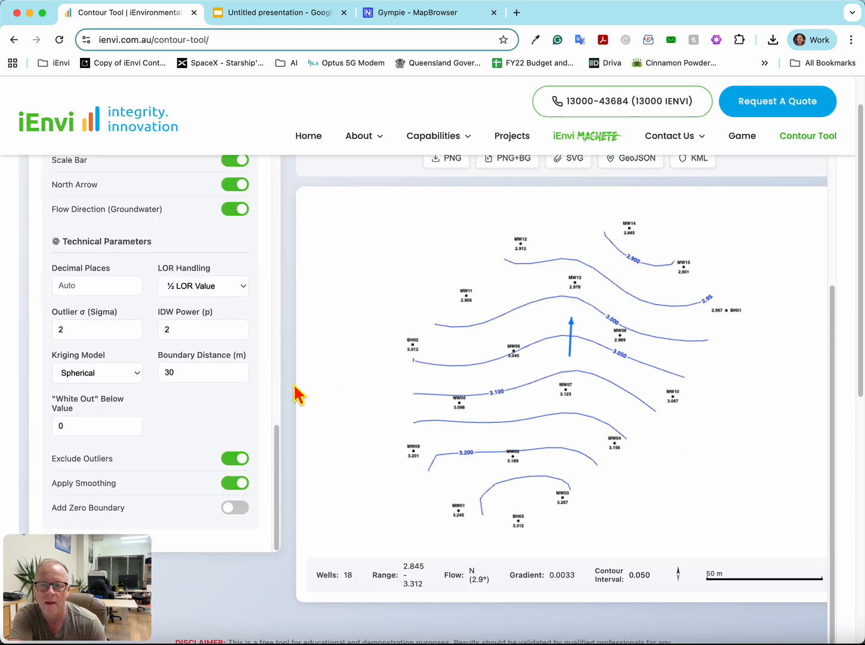
scroll(173, 431, "down", 1)
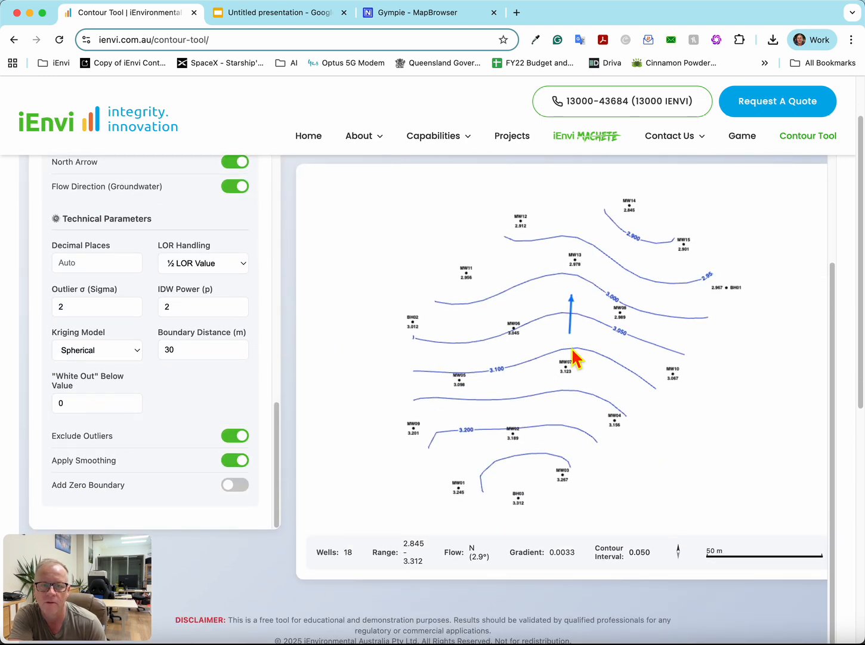
scroll(156, 398, "down", 3)
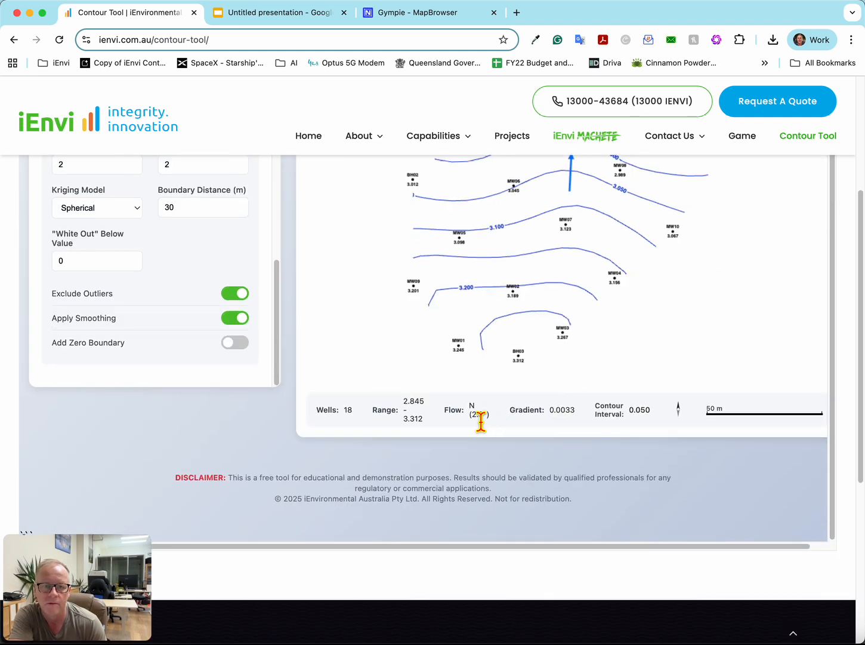
left_click_drag(550, 410, 603, 419)
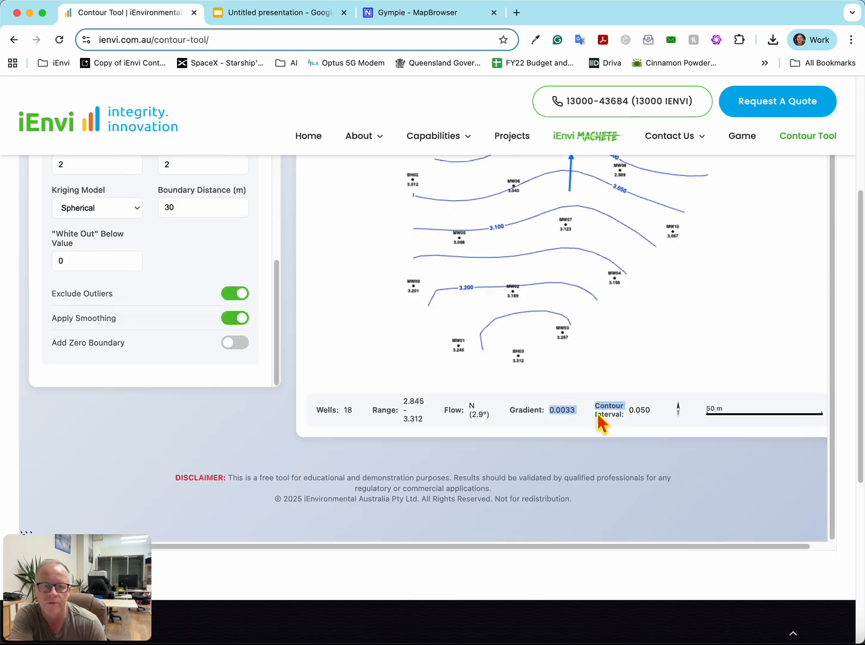
left_click(521, 422)
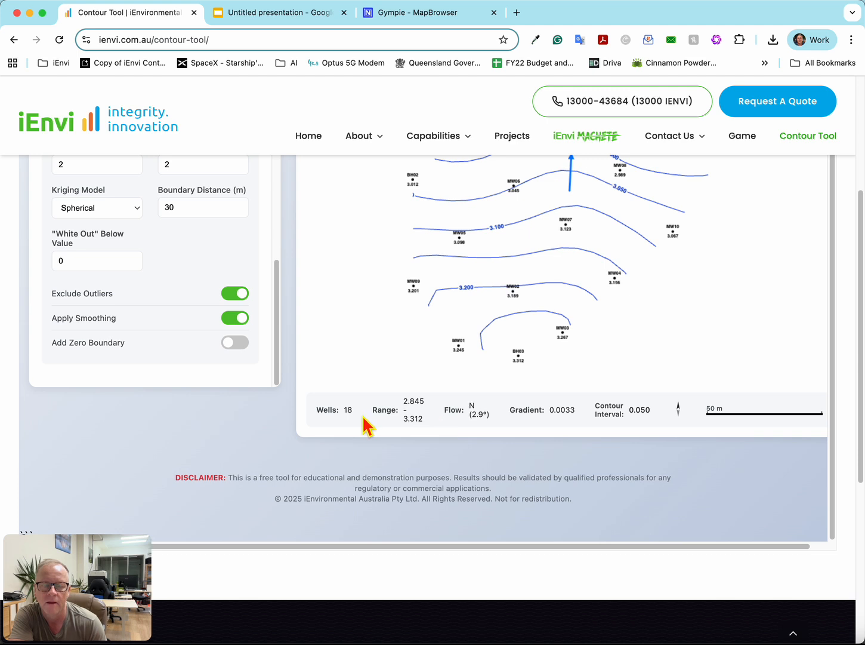
scroll(549, 376, "up", 4)
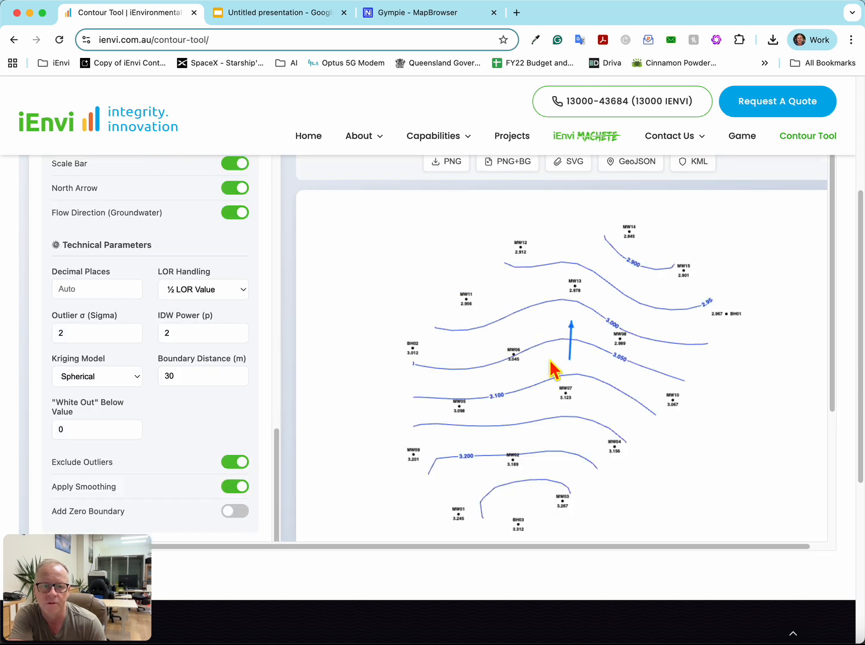
scroll(555, 368, "down", 3)
scroll(544, 397, "up", 1)
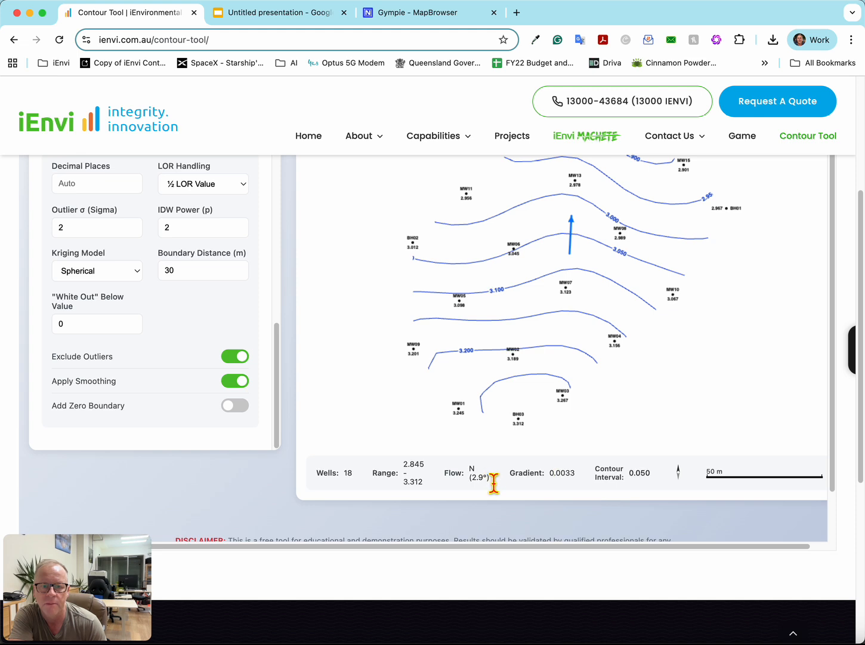
scroll(184, 390, "up", 1)
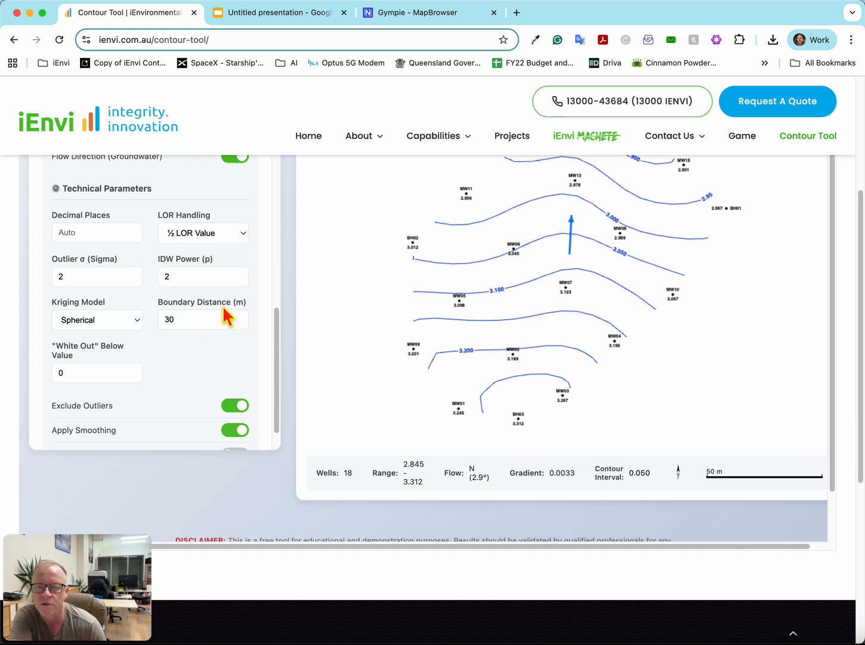
- Load the contamination example data to generate its contour map
scroll(196, 335, "up", 15)
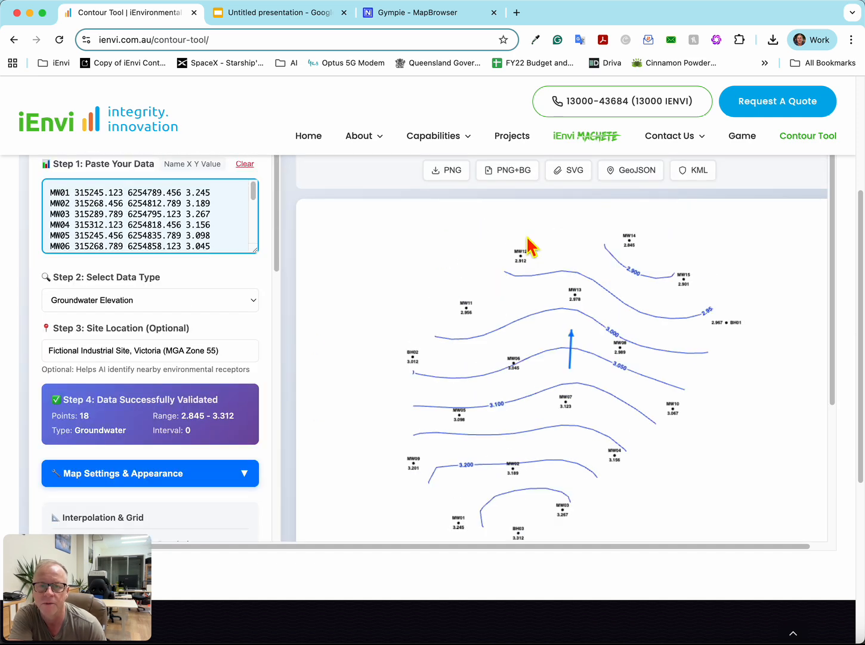
scroll(529, 245, "up", 4)
left_click(537, 301)
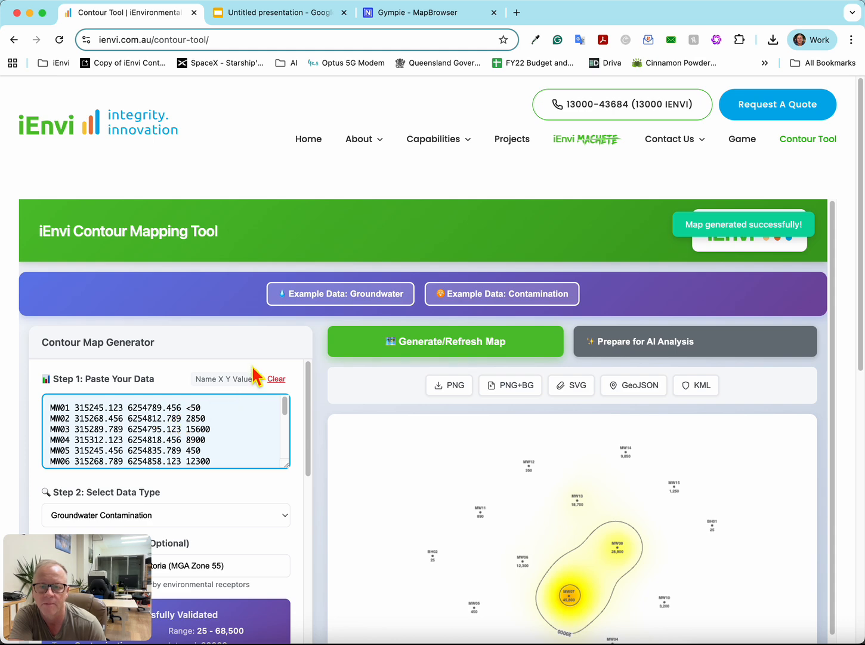
- Review the contamination plume map with its value scale, data type, site location, colour shading and show/hide settings
scroll(253, 382, "down", 8)
scroll(498, 454, "down", 6)
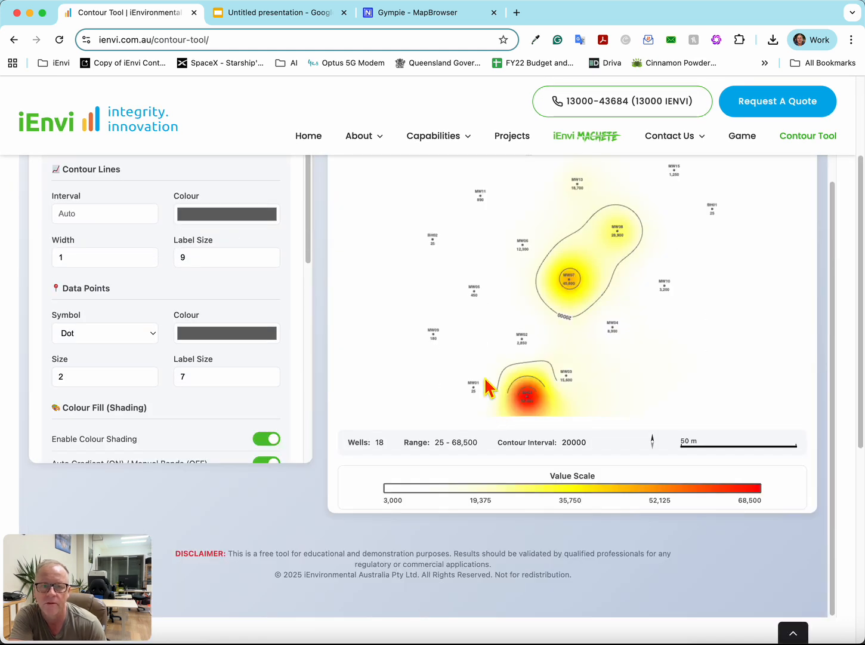
scroll(487, 387, "up", 3)
scroll(190, 313, "up", 4)
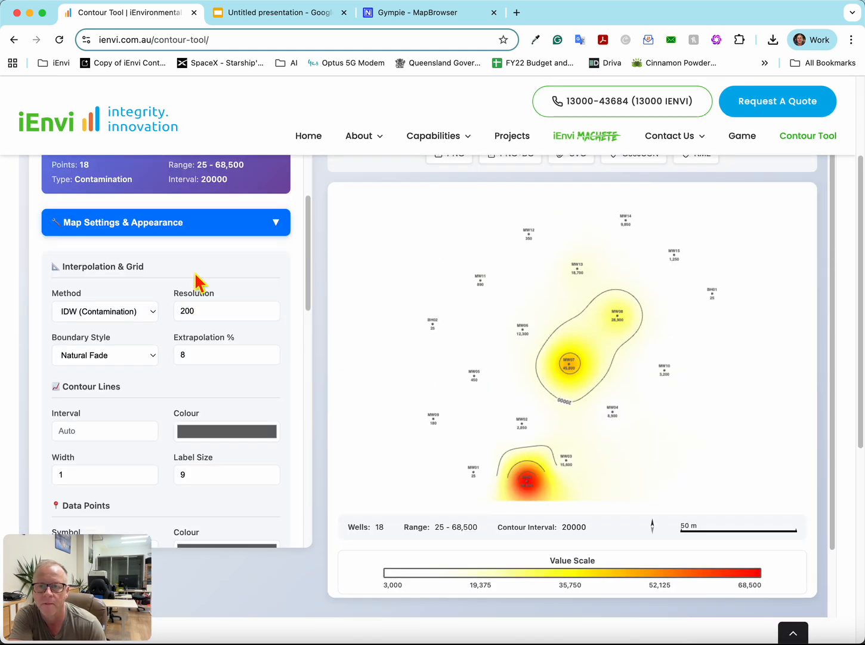
scroll(203, 276, "up", 6)
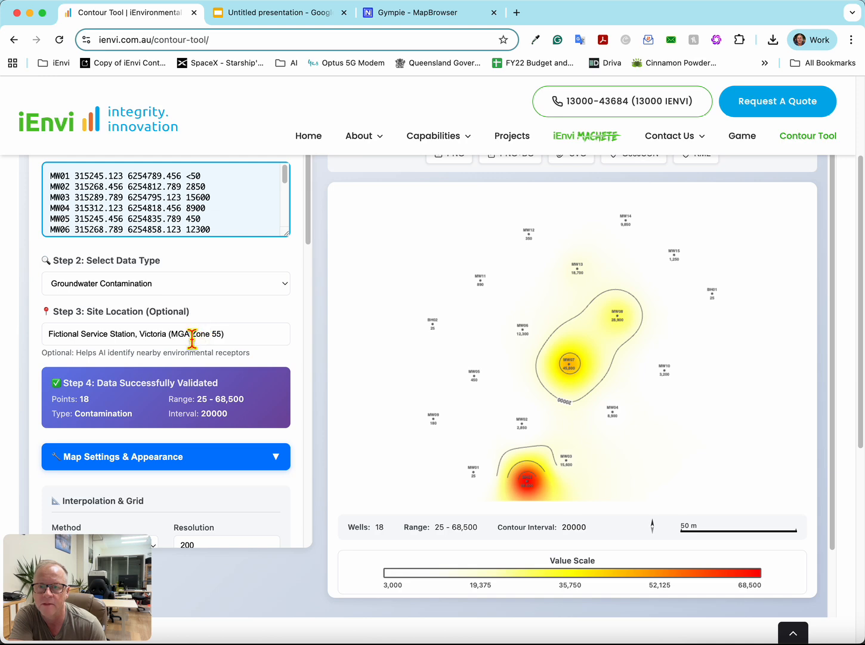
scroll(191, 338, "down", 4)
scroll(196, 344, "up", 2)
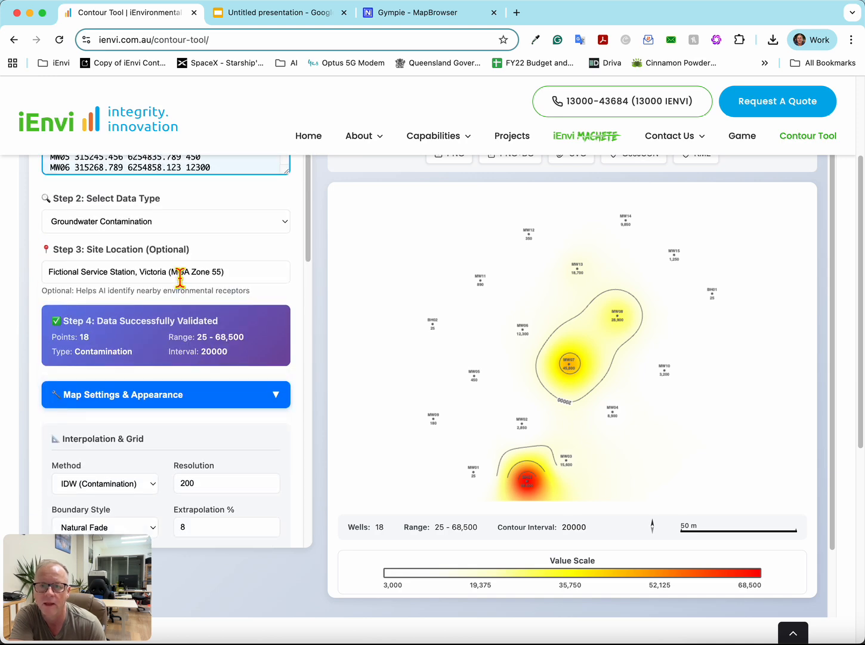
scroll(193, 395, "down", 15)
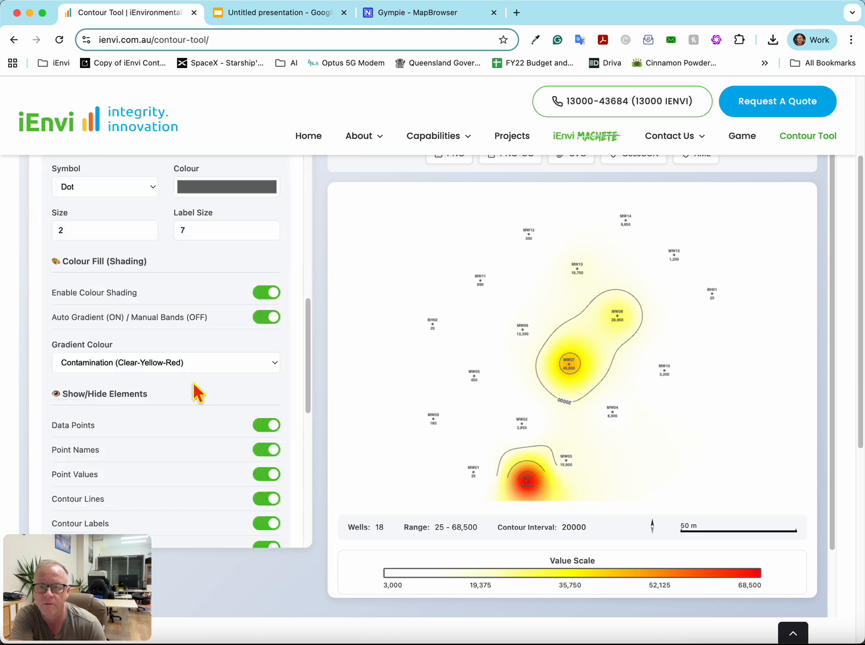
scroll(197, 391, "down", 5)
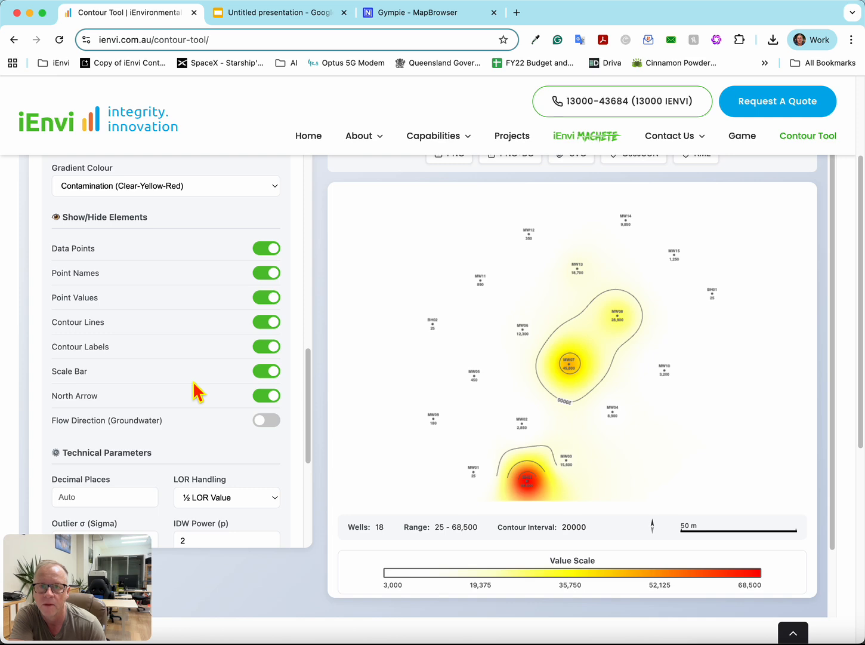
- Switch to the Nearmap map, place a marker among the monitoring wells and copy the suburb, state and postcode from its address
left_click(430, 14)
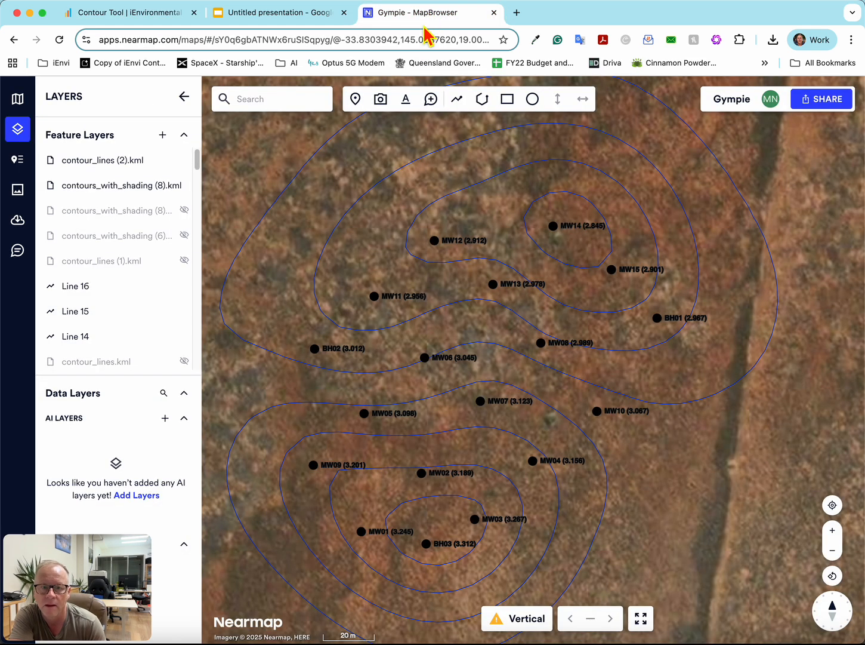
scroll(422, 301, "down", 5)
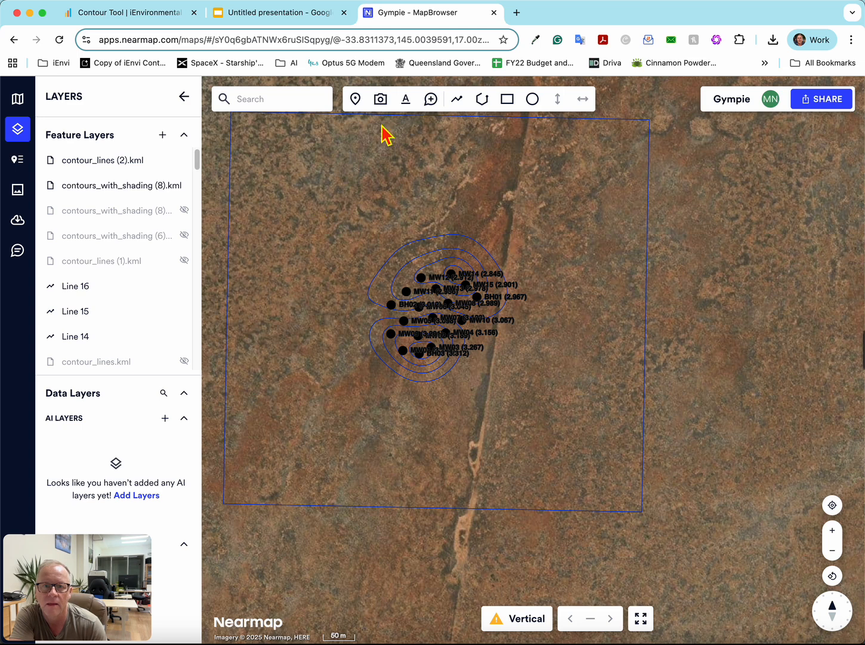
left_click(356, 99)
left_click(410, 308)
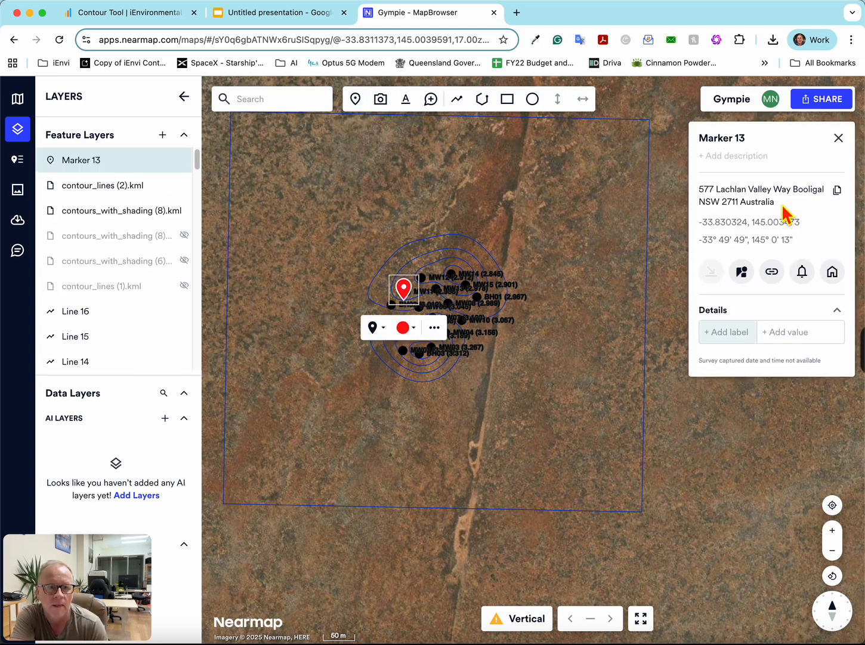
left_click_drag(775, 202, 799, 201)
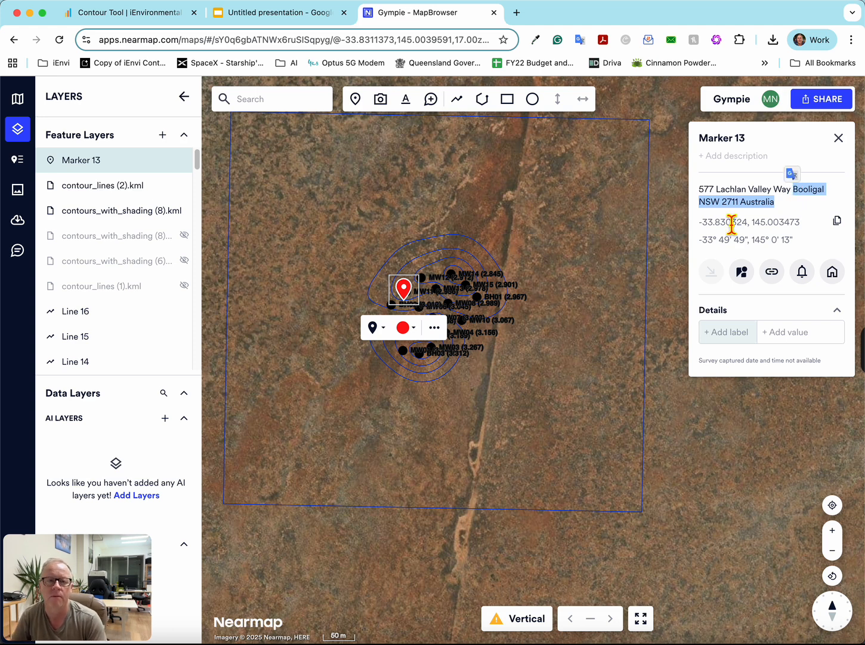
left_click_drag(746, 210, 801, 193)
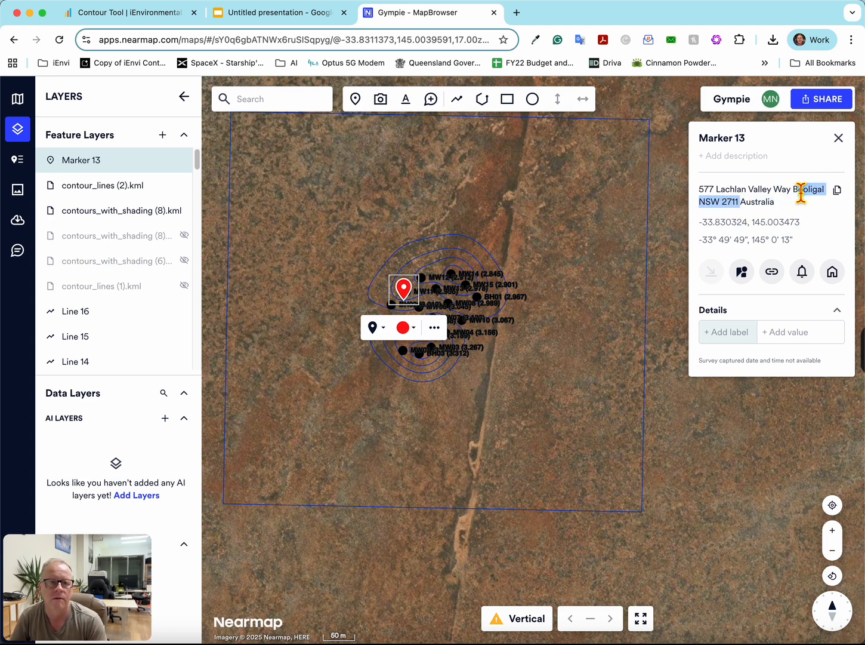
- Return to the Contour Tool and replace the site location with the copied suburb, state and postcode, keeping Groundwater Contamination as data type
left_click(149, 13)
scroll(132, 260, "up", 5)
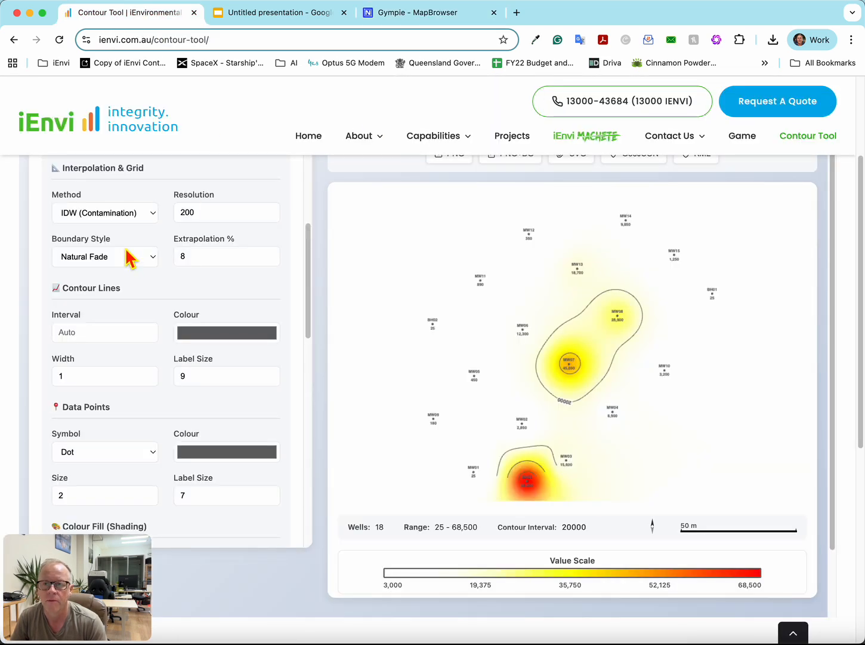
scroll(128, 257, "up", 6)
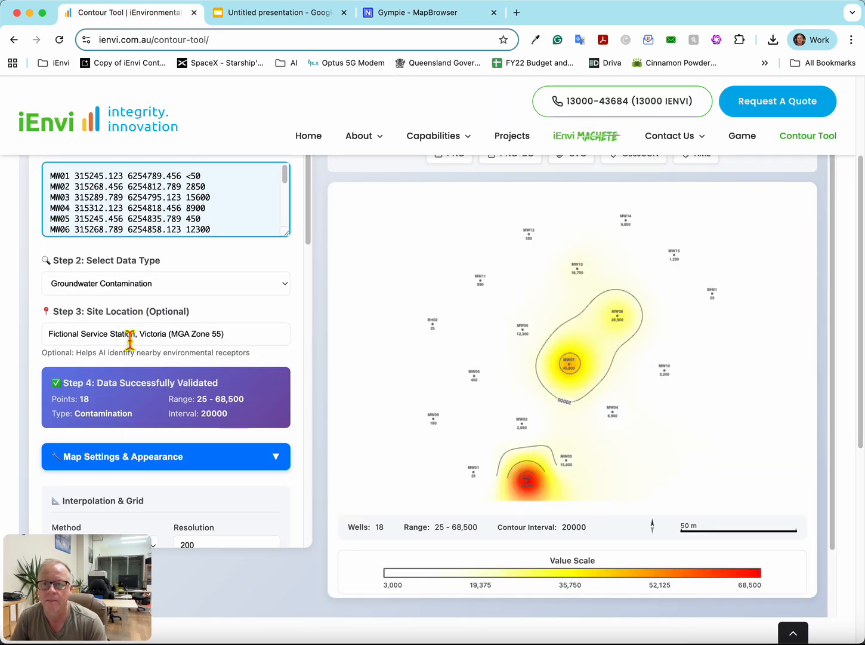
triple_click(130, 338)
type("Booligal NSW 2711")
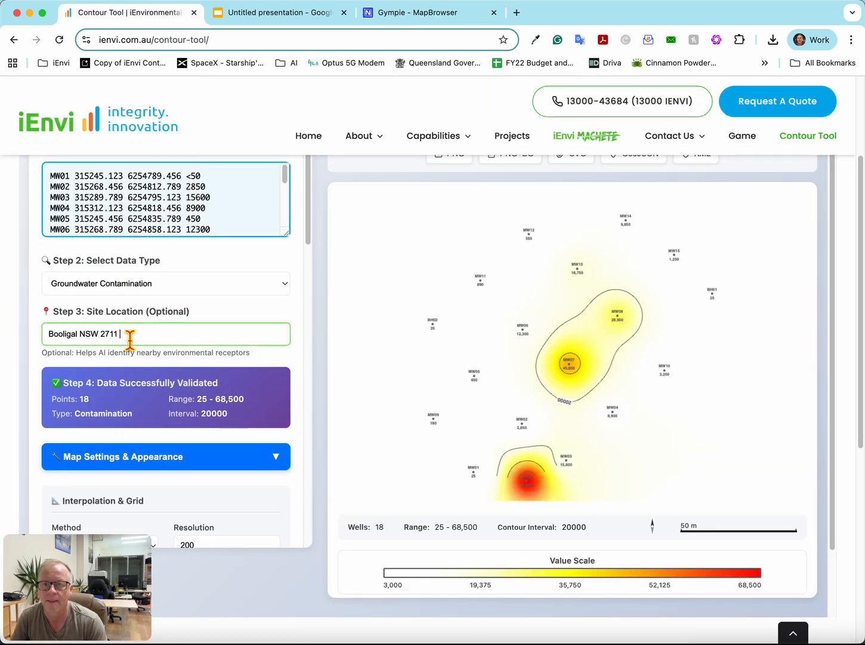
left_click(245, 291)
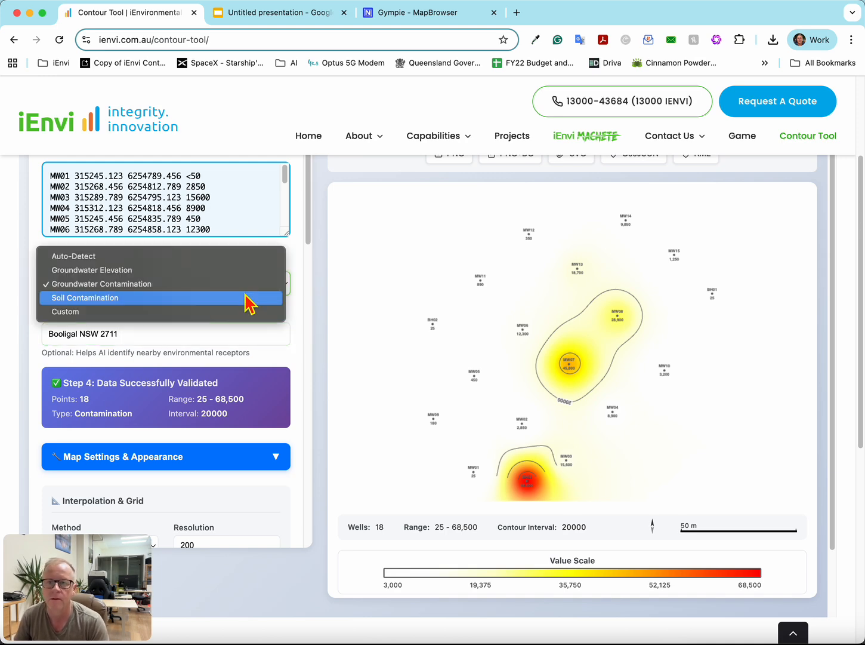
left_click(307, 232)
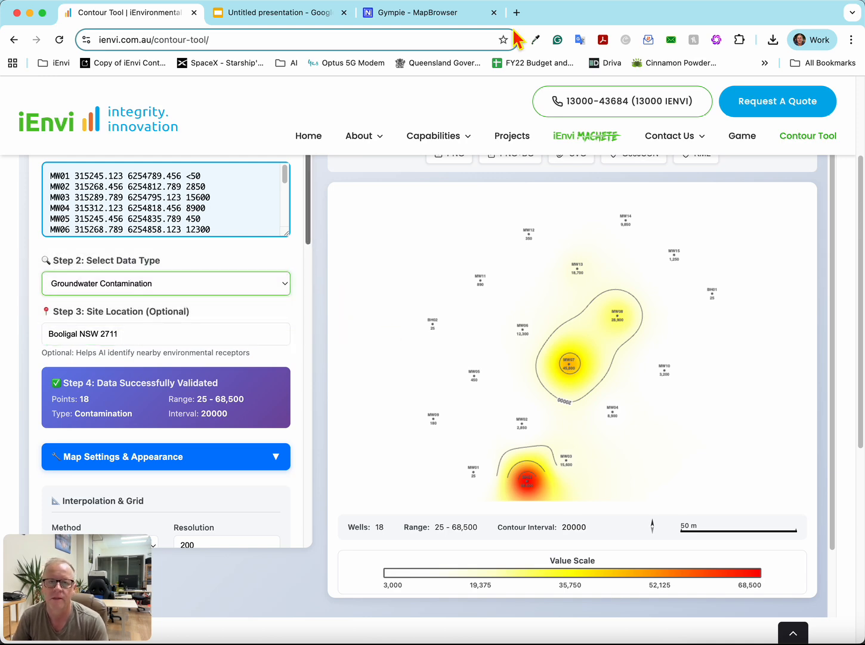
- Switch to Nearmap and examine where the new marker lies within the wider region of New South Wales
left_click(417, 22)
scroll(493, 364, "down", 5)
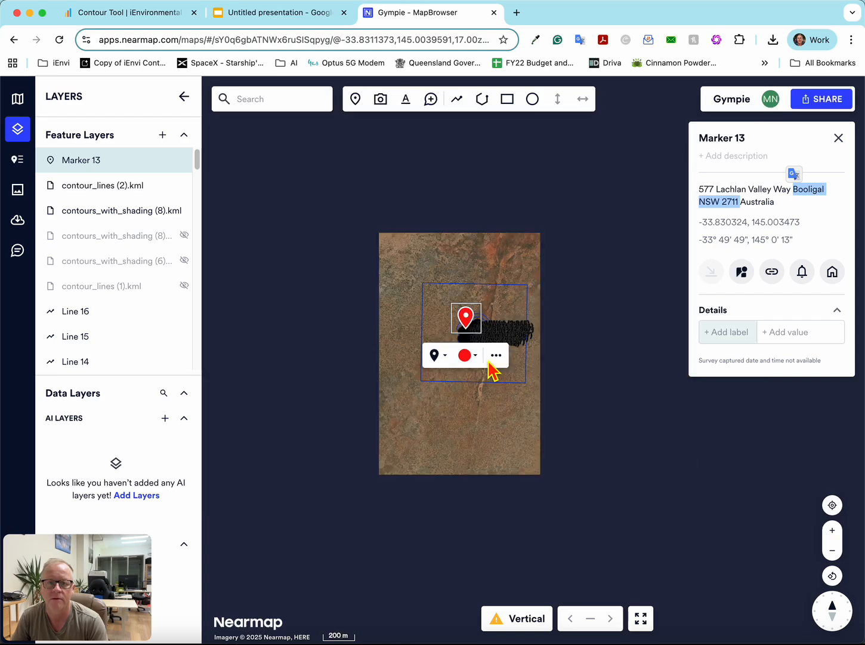
scroll(492, 364, "down", 5)
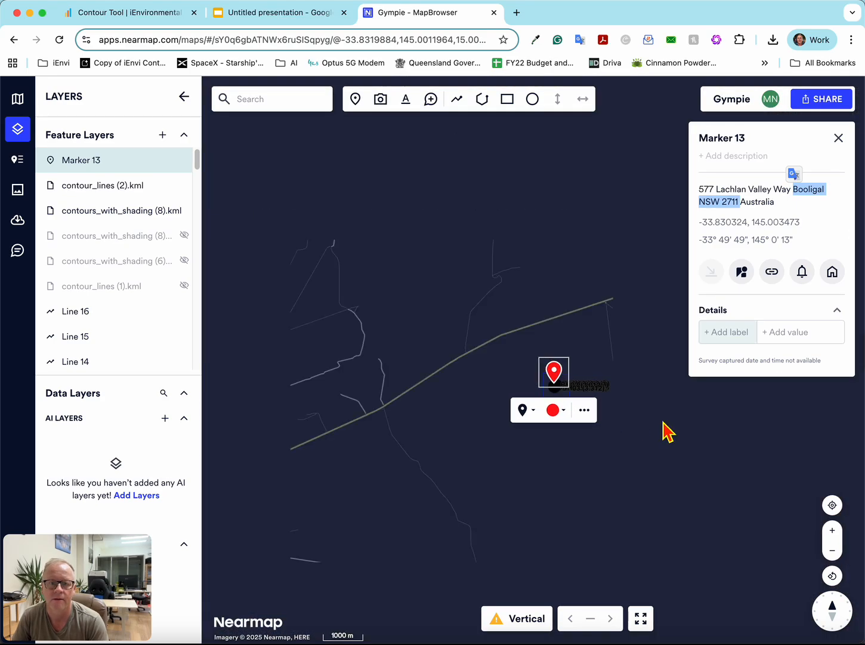
scroll(662, 430, "down", 10)
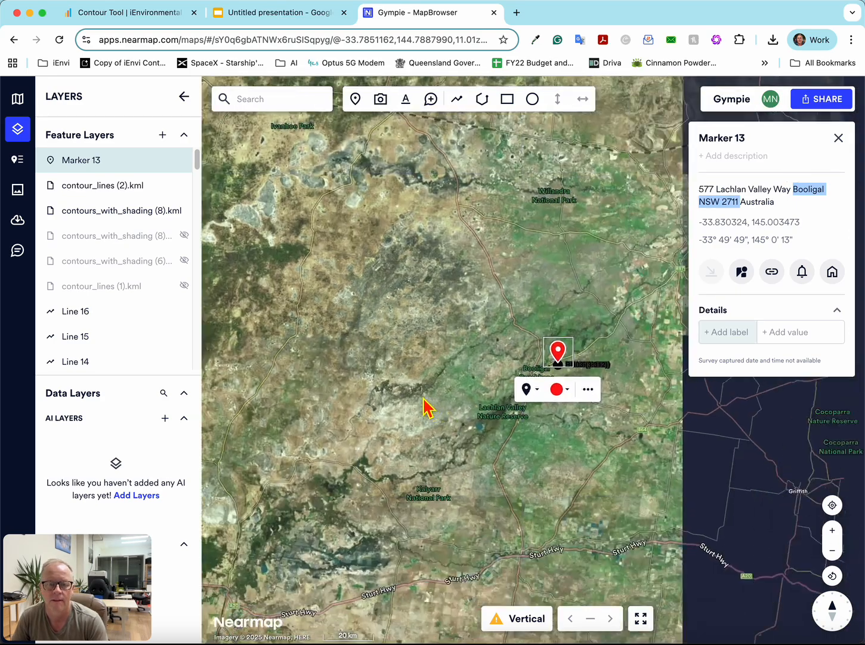
scroll(436, 386, "down", 10)
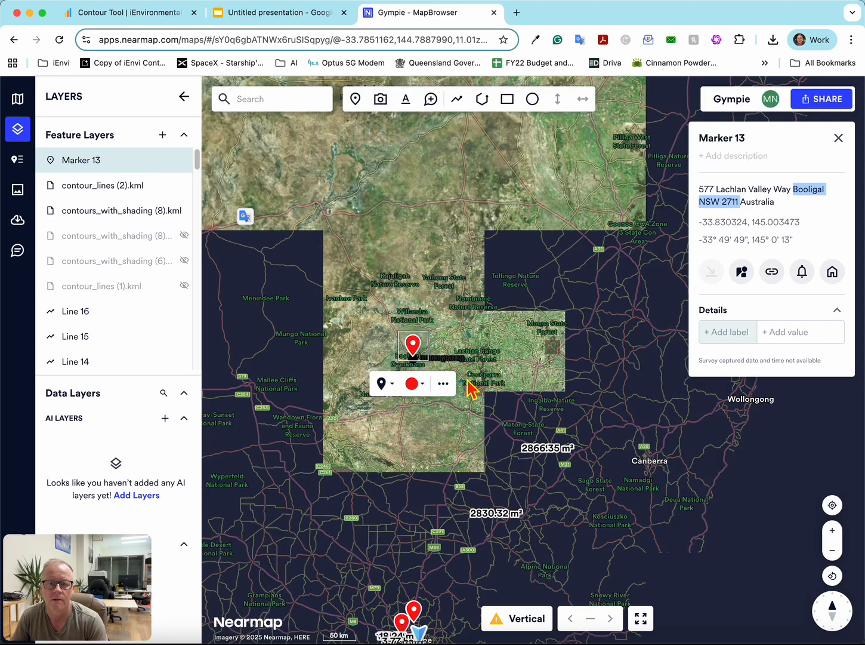
scroll(523, 382, "down", 3)
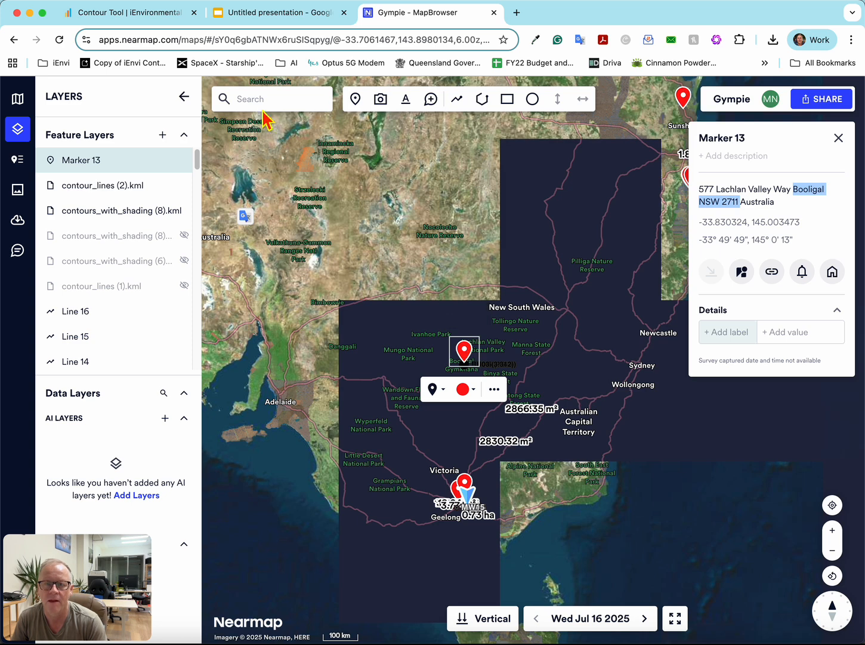
- Return to the Contour Tool and review the interpolation, contour line, data point, shading, show/hide, technical and anisotropy settings
left_click(167, 18)
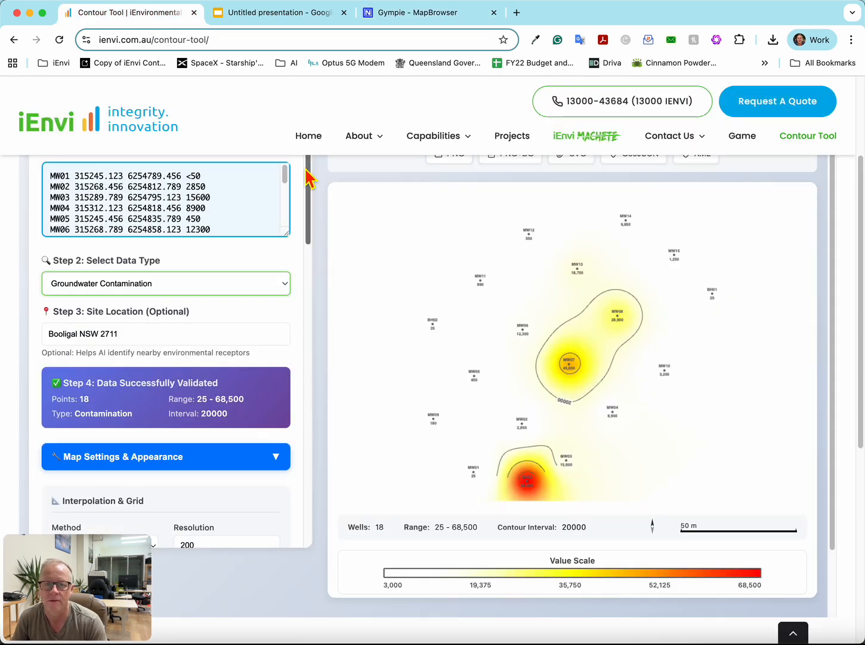
scroll(162, 340, "down", 1)
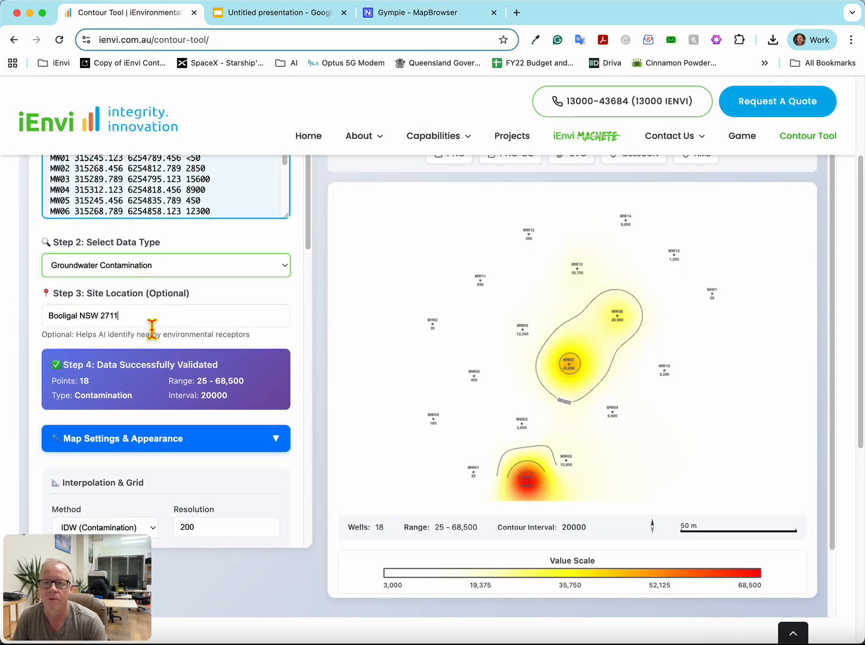
left_click(152, 325)
scroll(315, 384, "down", 5)
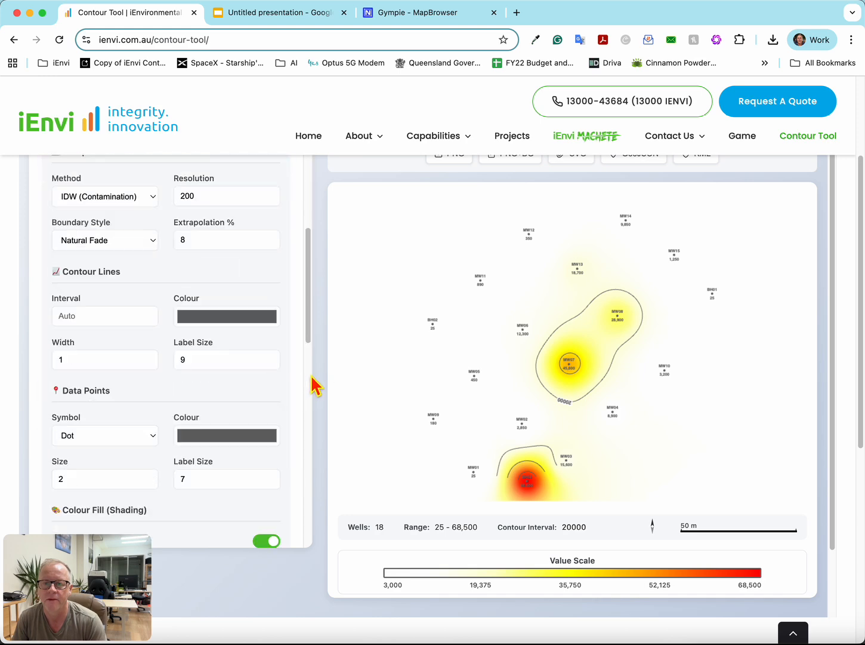
scroll(311, 385, "down", 1)
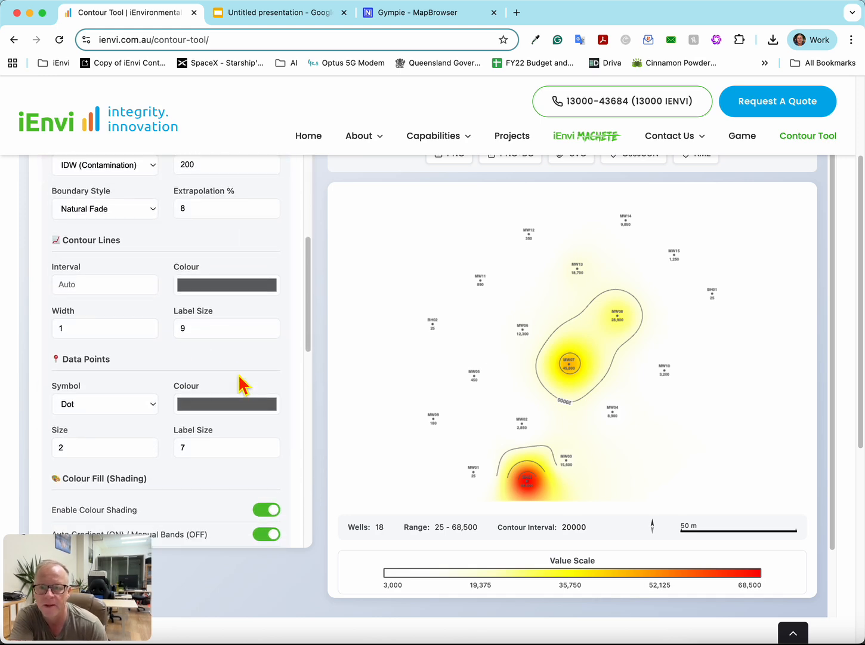
scroll(241, 382, "down", 5)
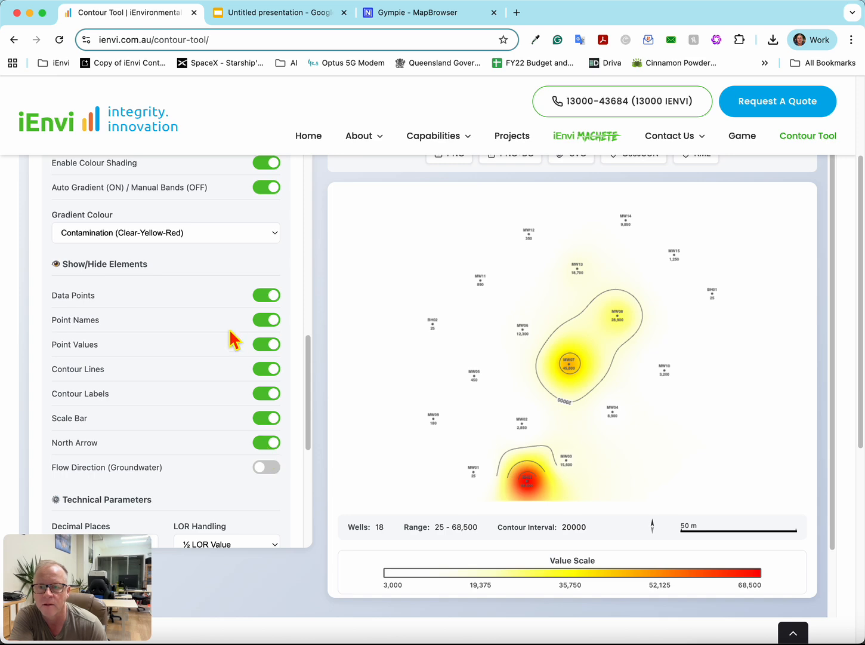
scroll(231, 337, "up", 2)
scroll(235, 348, "up", 2)
scroll(235, 348, "down", 8)
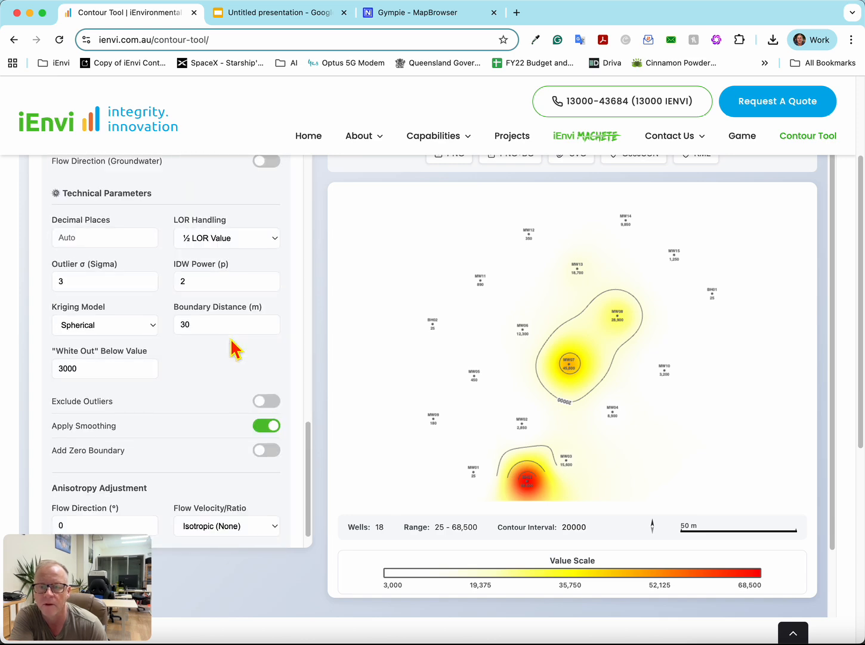
scroll(235, 348, "up", 4)
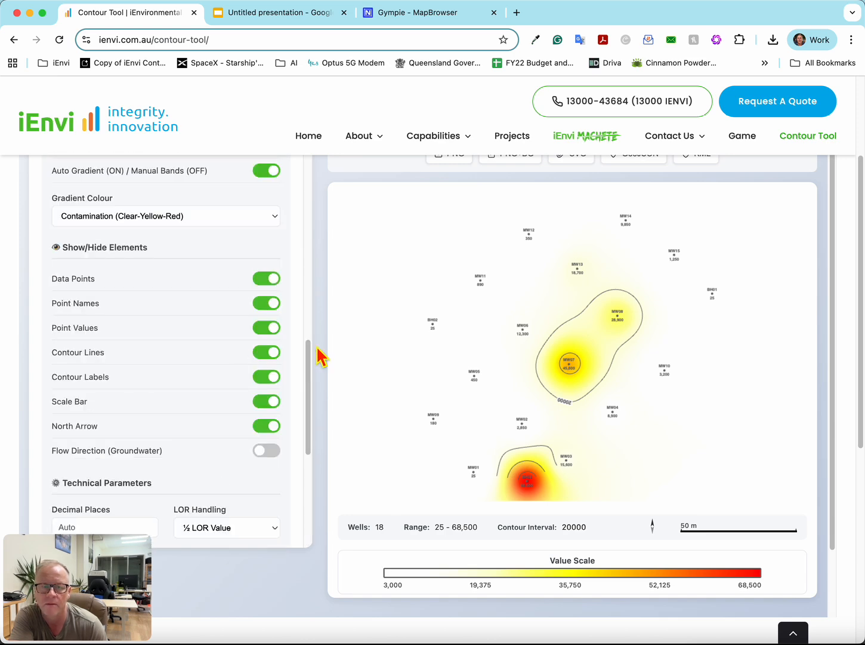
scroll(170, 409, "down", 4)
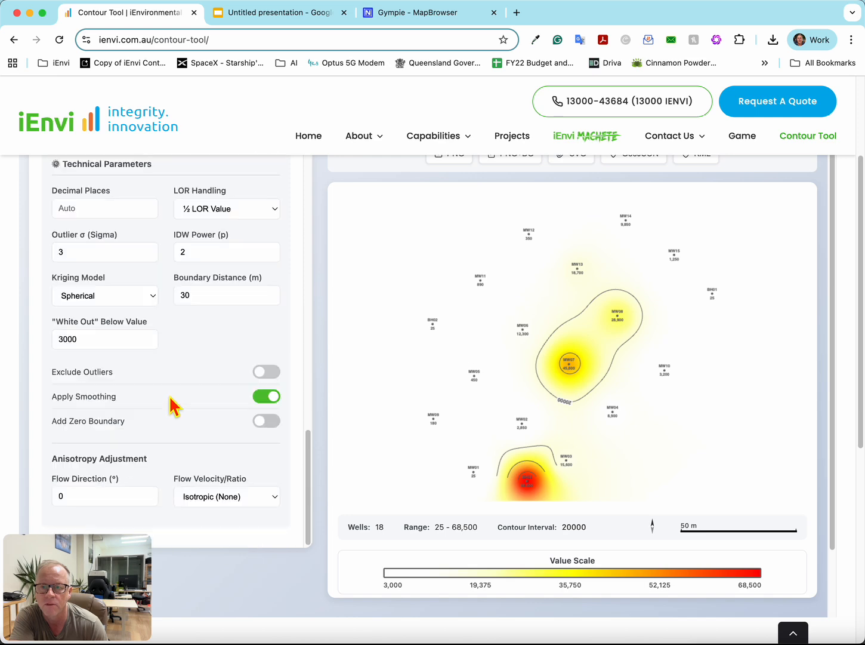
scroll(177, 380, "up", 8)
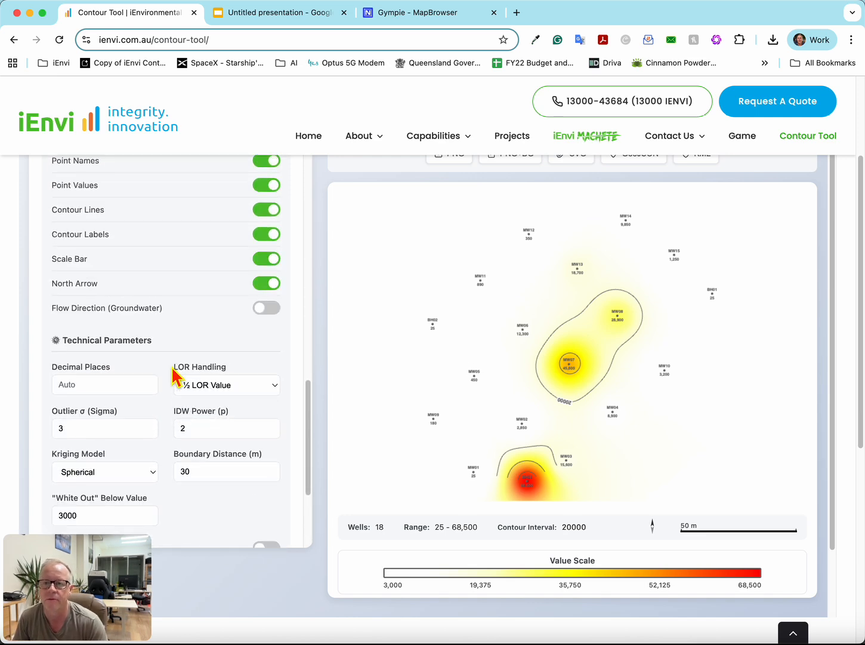
scroll(170, 367, "up", 3)
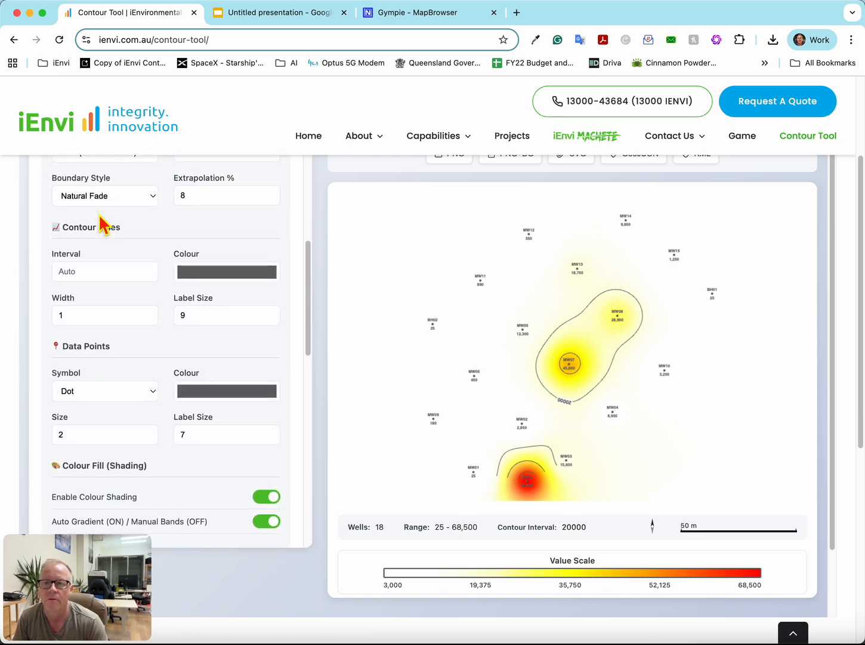
- Set the contour line interval to 10000 and regenerate the contamination map
left_click(102, 275)
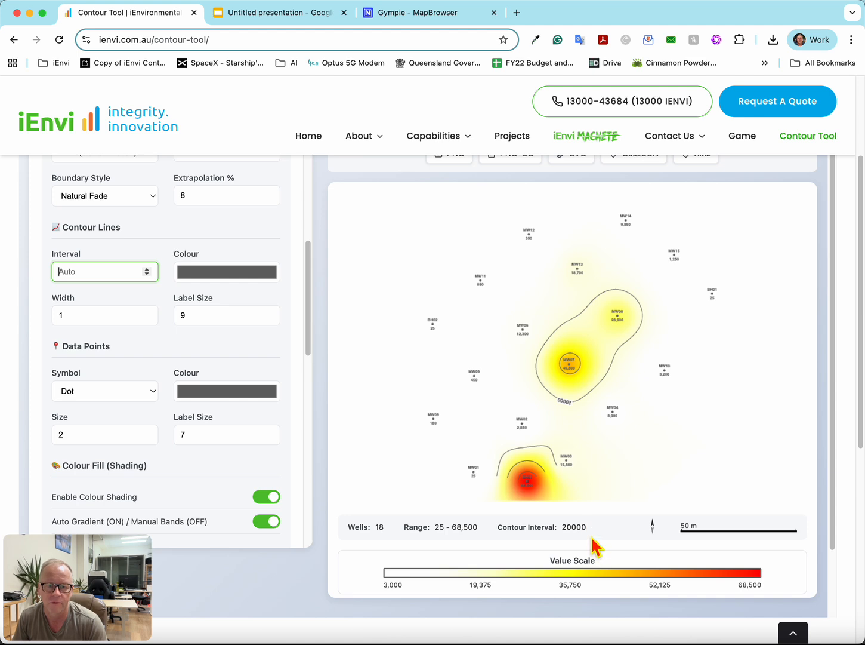
left_click_drag(594, 535, 570, 531)
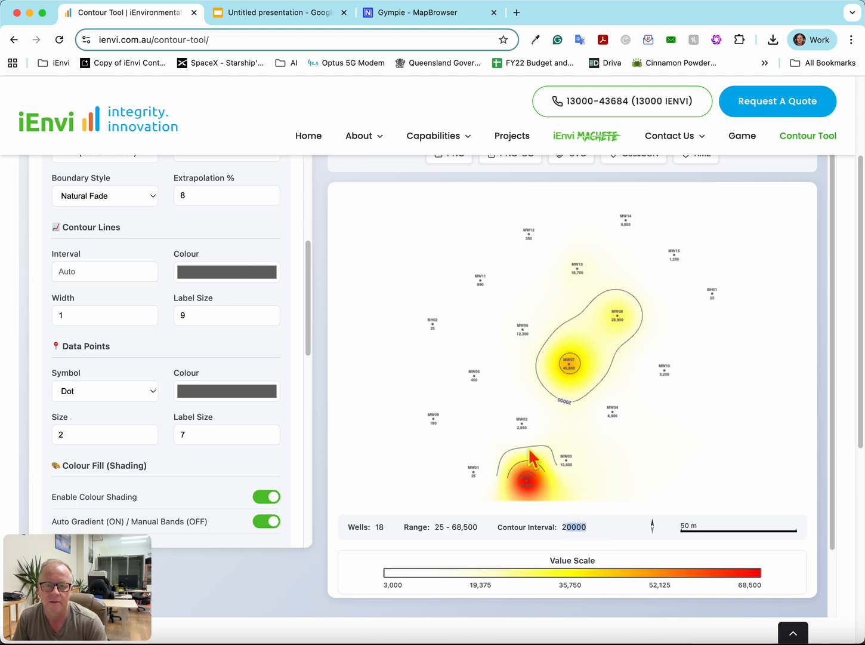
left_click(84, 272)
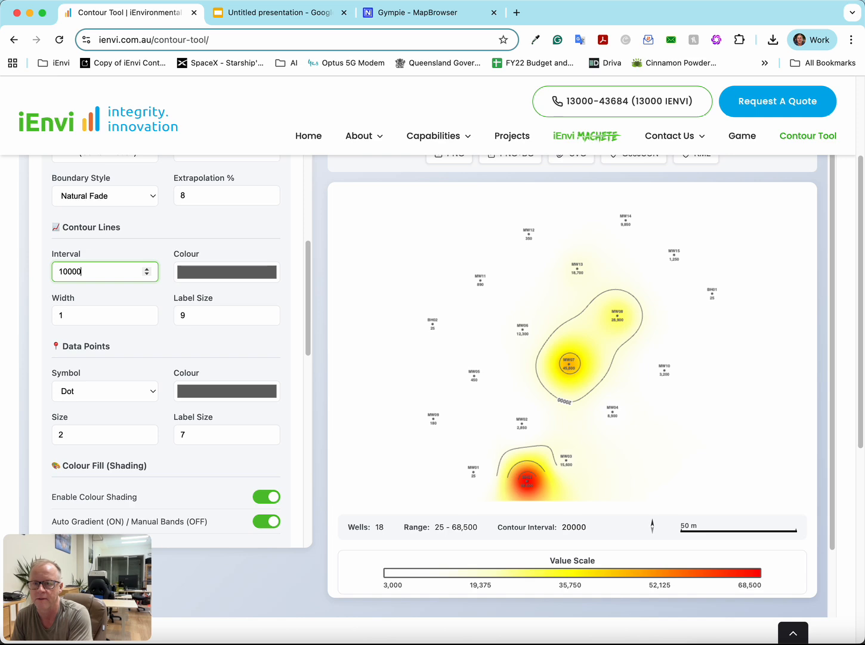
scroll(412, 256, "up", 3)
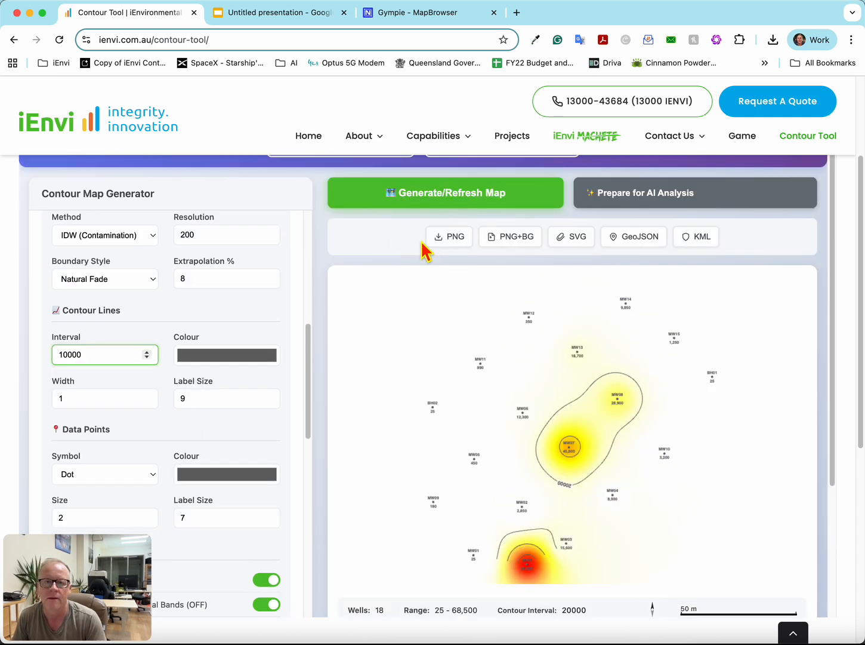
left_click(401, 200)
scroll(434, 413, "down", 3)
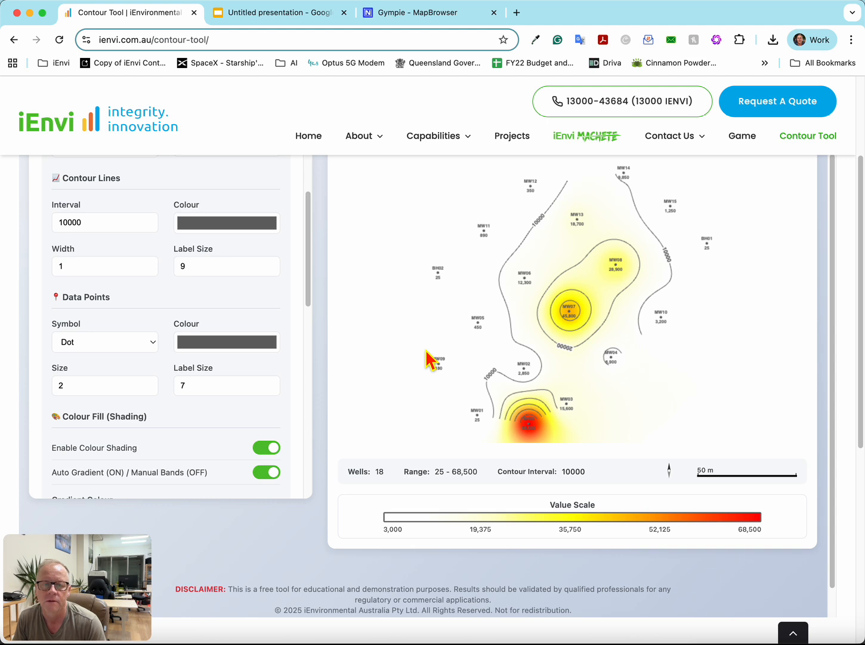
- Set the anisotropy adjustment to a flow direction of 2° and a Low flow velocity/ratio
scroll(235, 443, "down", 10)
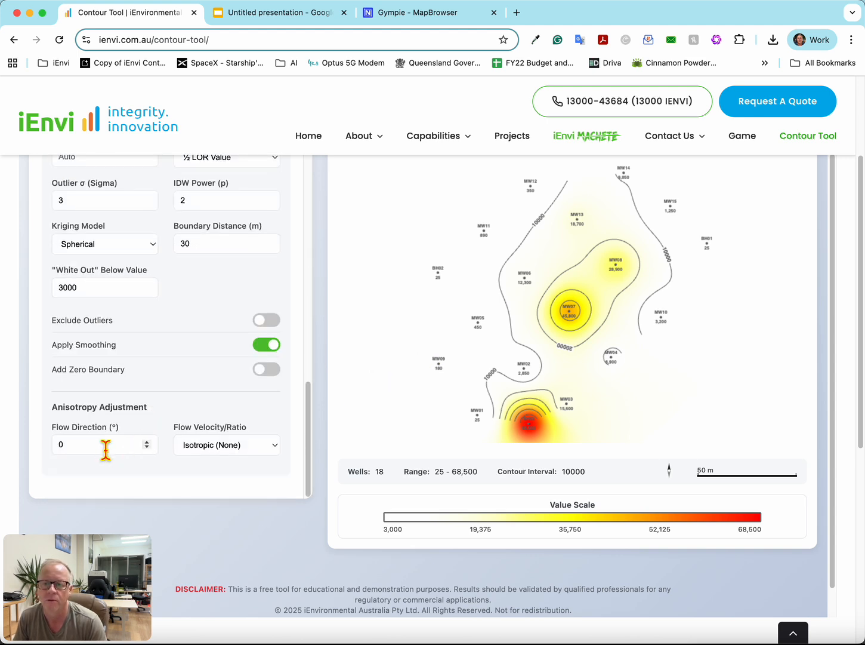
left_click_drag(79, 451, 19, 451)
type("2")
left_click(212, 444)
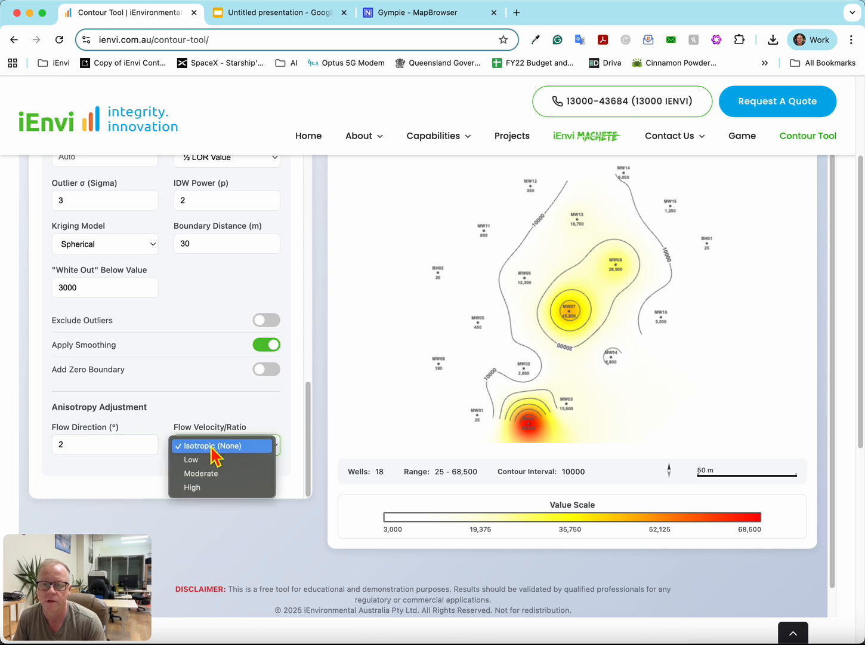
left_click(214, 459)
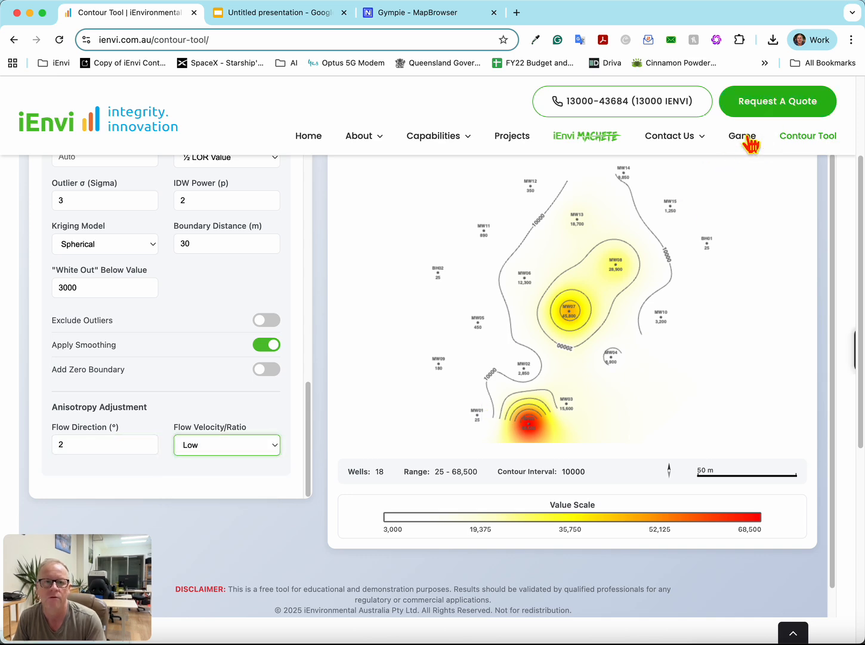
scroll(429, 290, "up", 3)
scroll(207, 493, "down", 3)
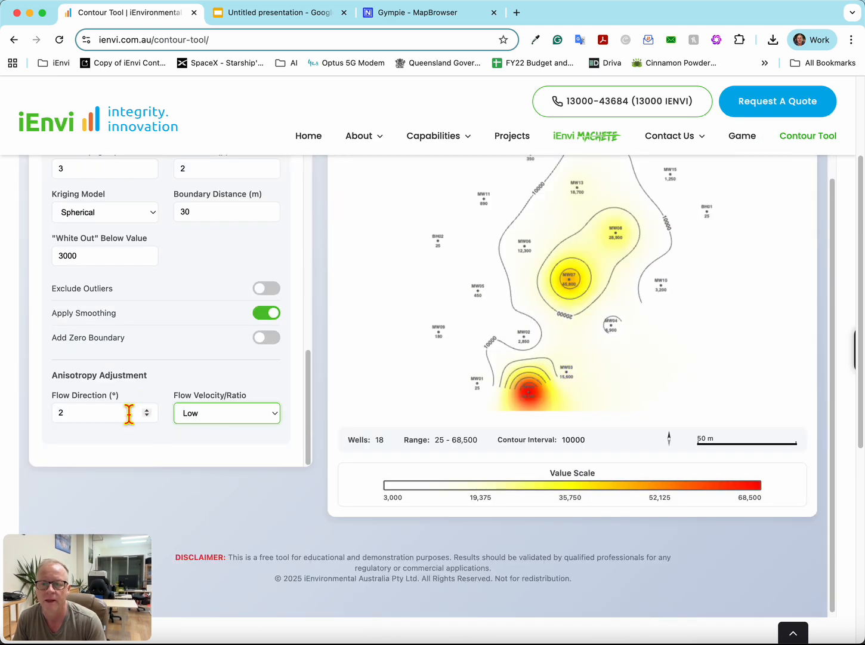
scroll(423, 221, "up", 3)
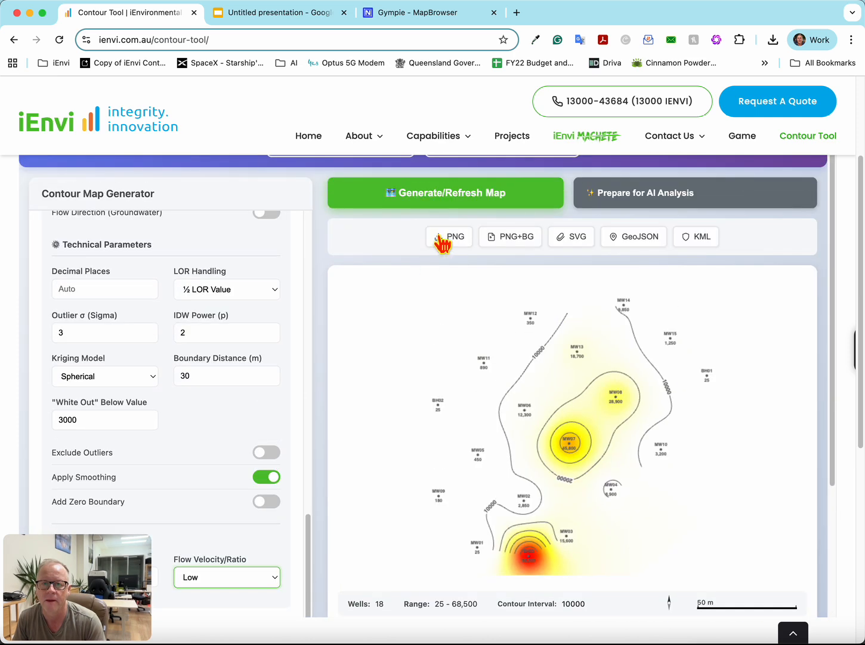
- Regenerate the contamination map with the anisotropy adjustment applied and view the reshaped plume
left_click(447, 204)
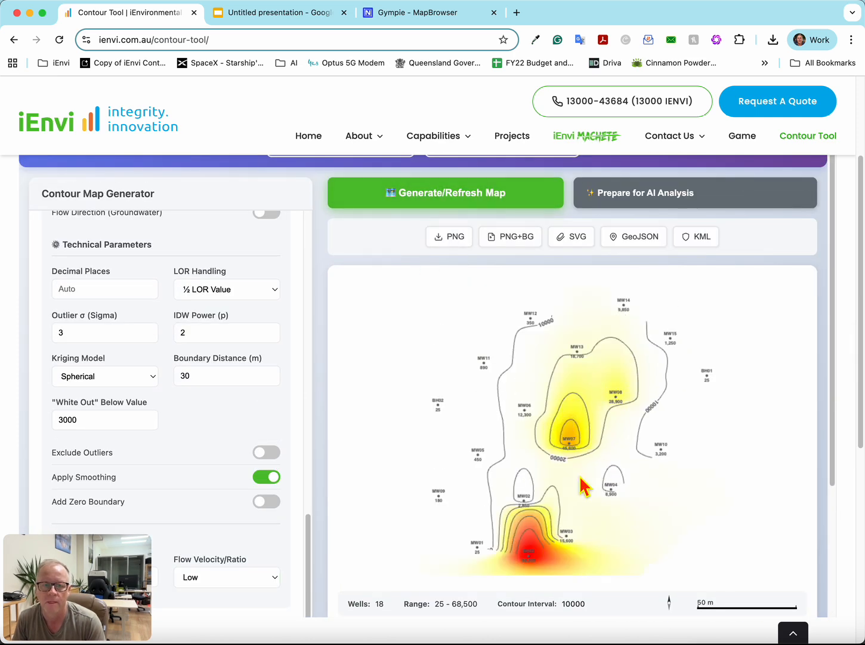
scroll(220, 417, "down", 4)
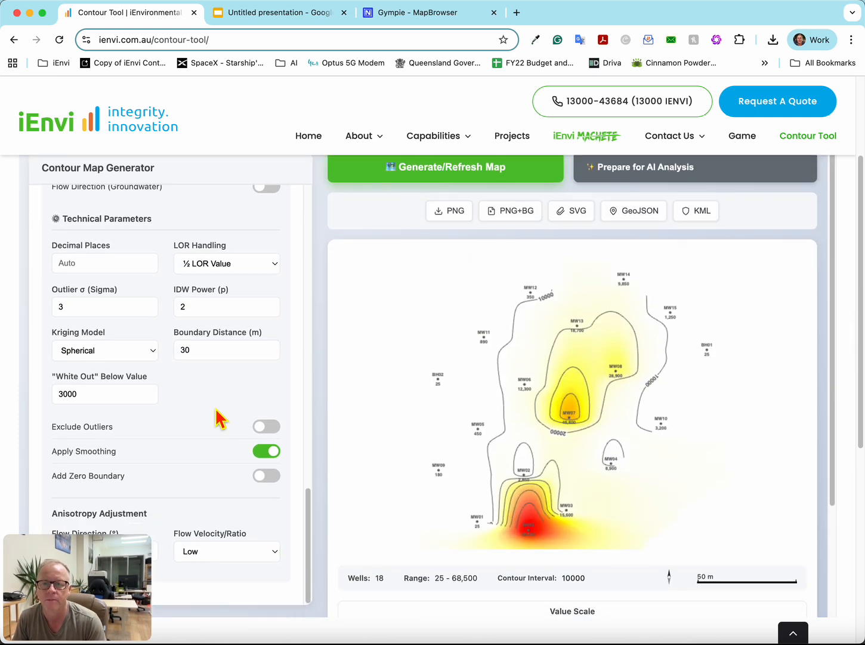
scroll(220, 421, "up", 4)
- Hide the contour lines in the map's show/hide elements and regenerate the contamination map
scroll(192, 357, "up", 10)
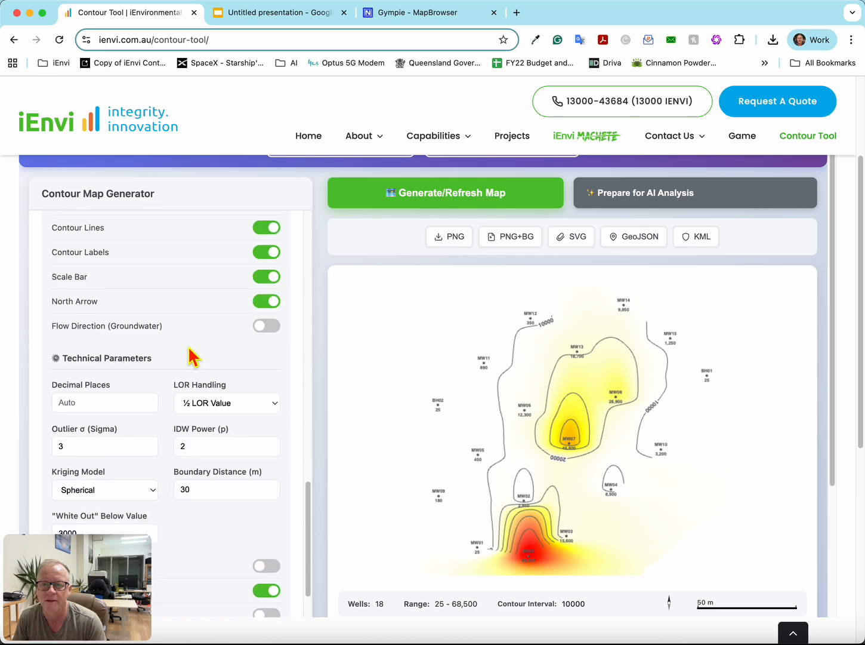
scroll(197, 368, "down", 3)
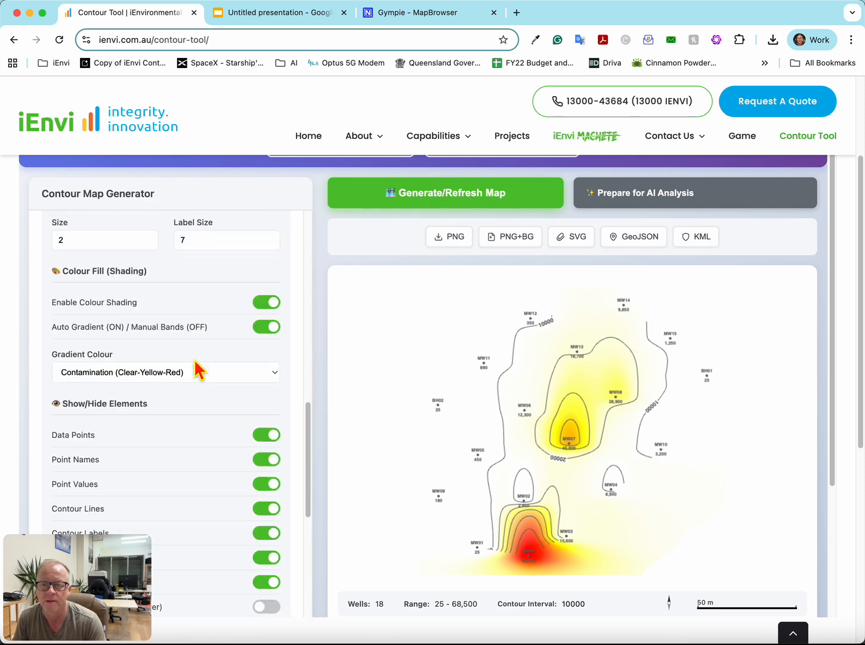
scroll(199, 370, "up", 2)
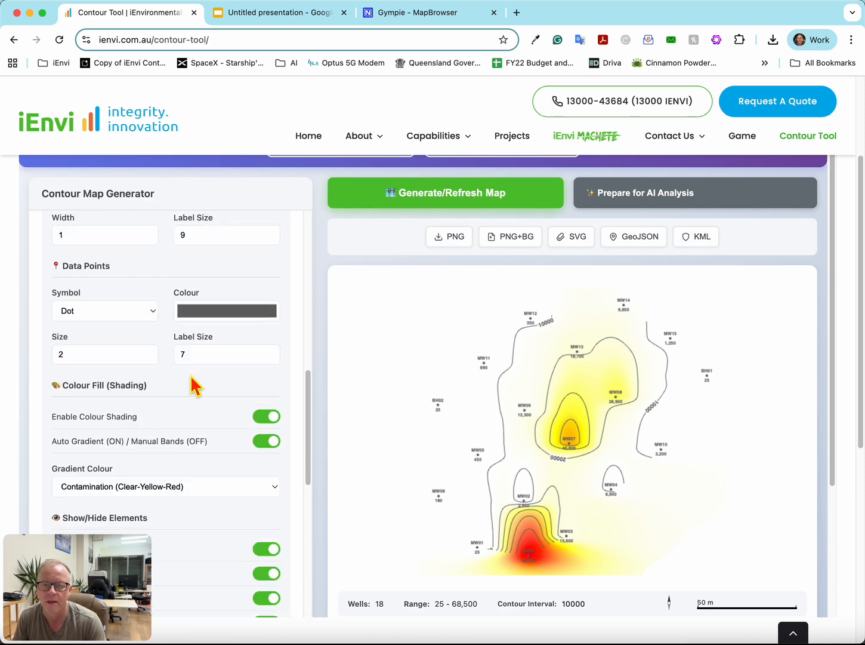
scroll(192, 387, "down", 8)
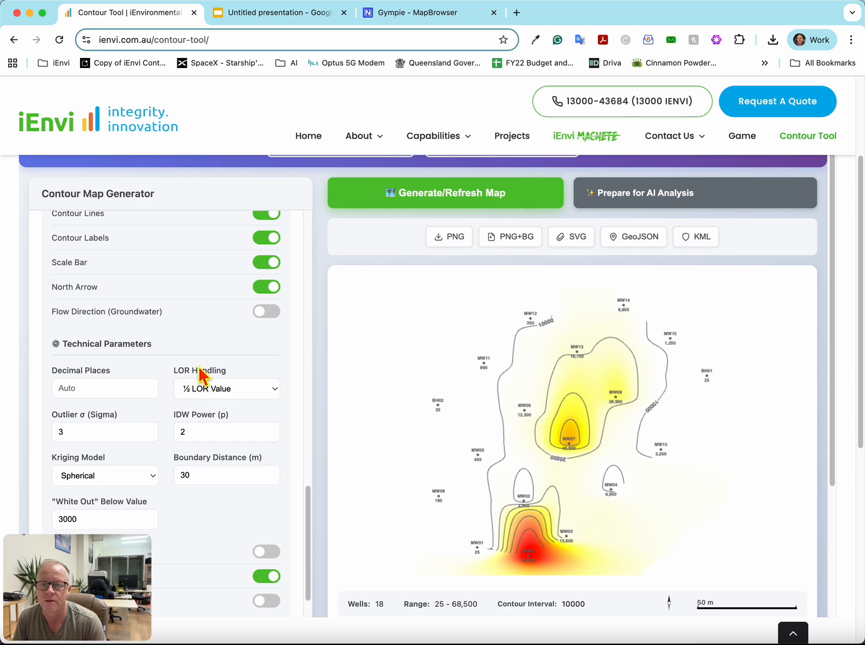
scroll(247, 265, "up", 1)
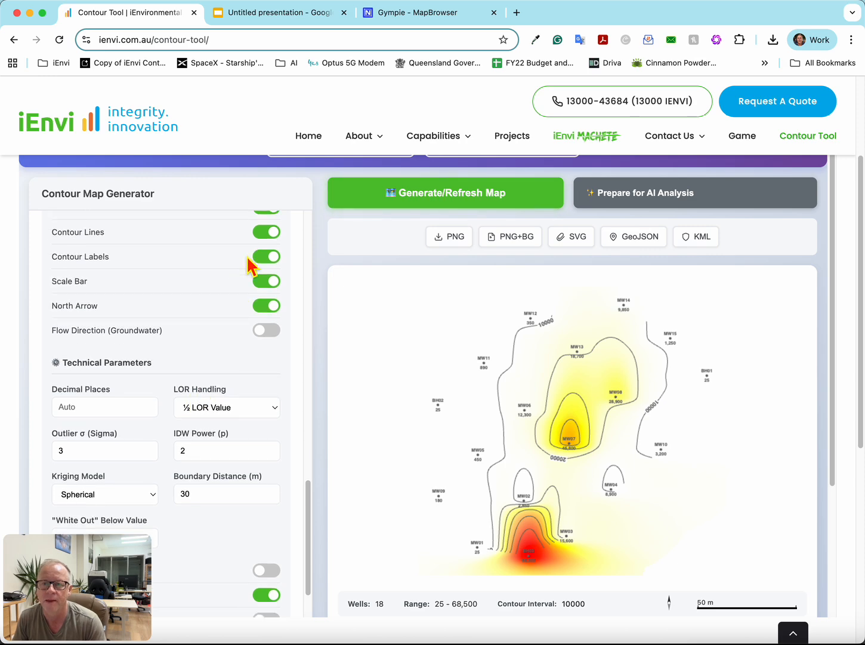
left_click(275, 234)
left_click(435, 201)
scroll(478, 411, "down", 2)
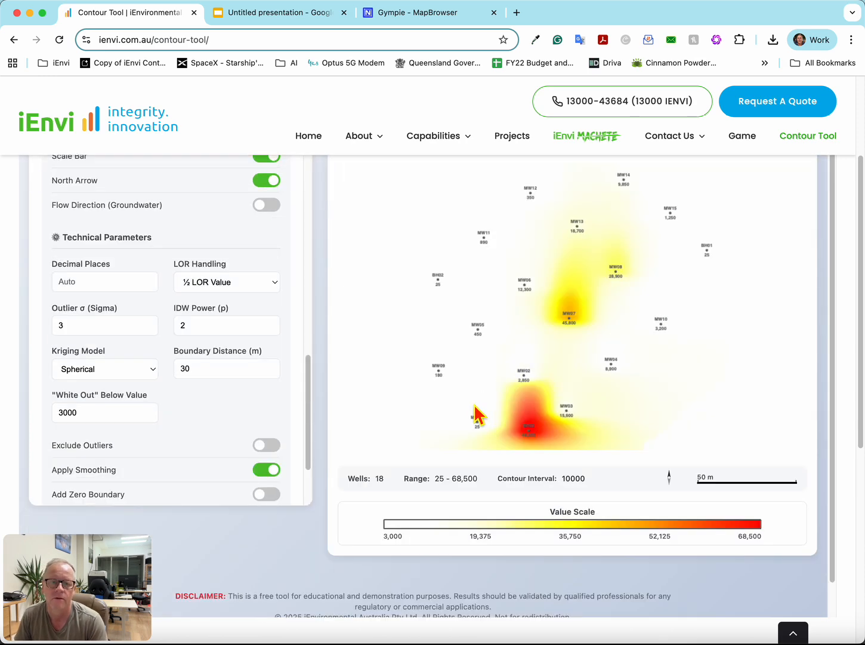
scroll(477, 412, "up", 2)
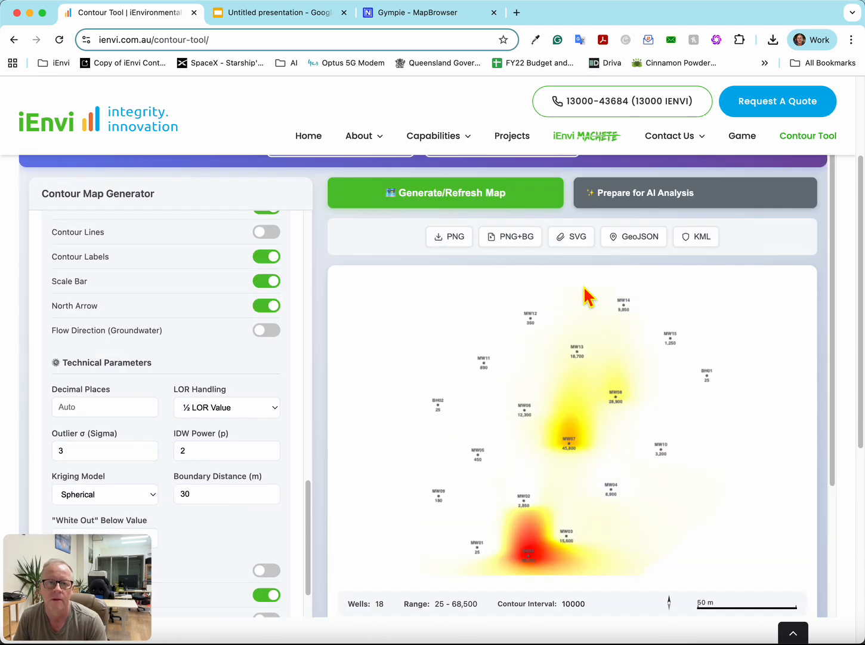
- Export the contamination map as KML using MGA Zone 55 and save it as contours_with_shading (12) in the 0. Downloads folder
left_click(703, 239)
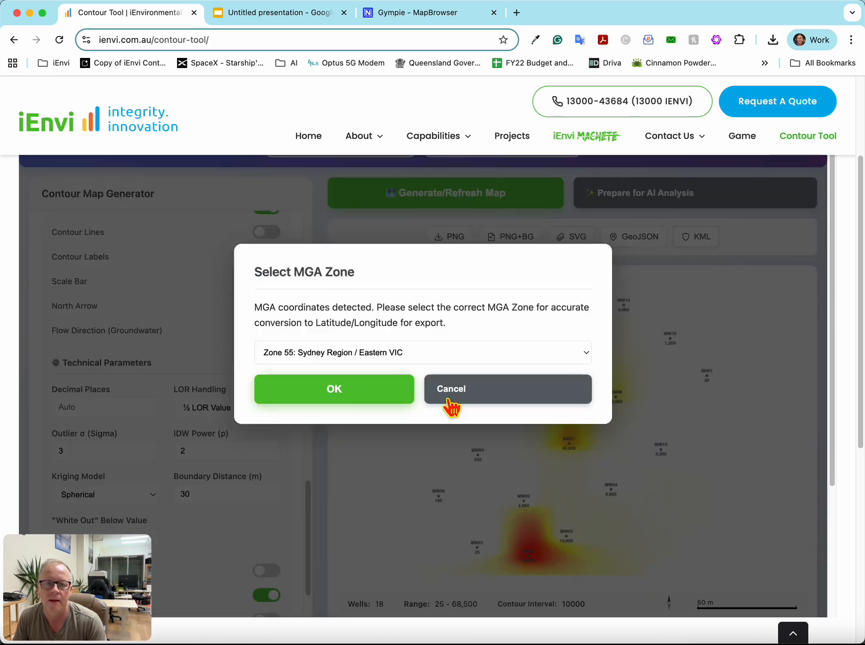
left_click(322, 397)
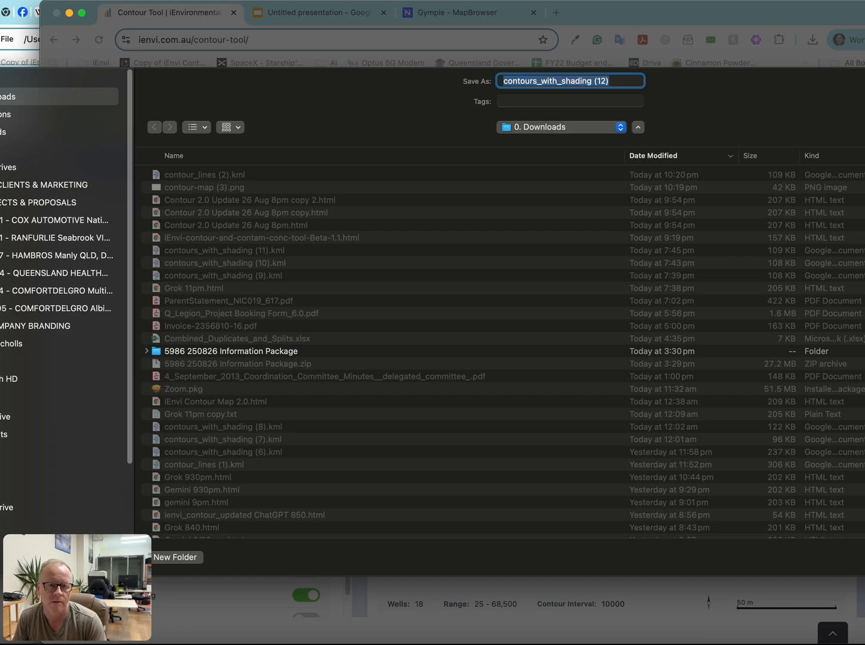
key("Return")
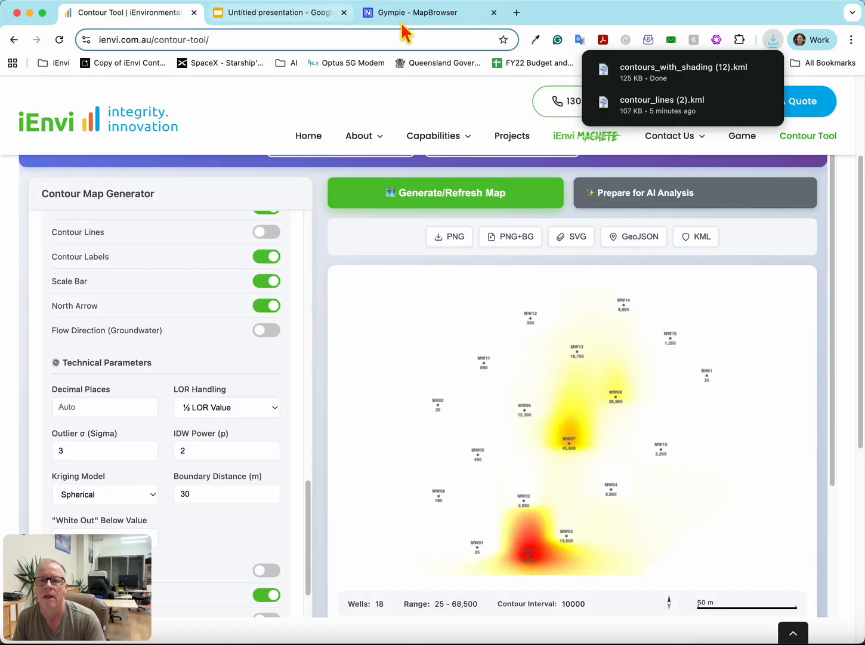
- Switch to Nearmap and import contours_with_shading (12).kml as a feature layer at the Marker 13 site
left_click(388, 13)
scroll(464, 380, "up", 5)
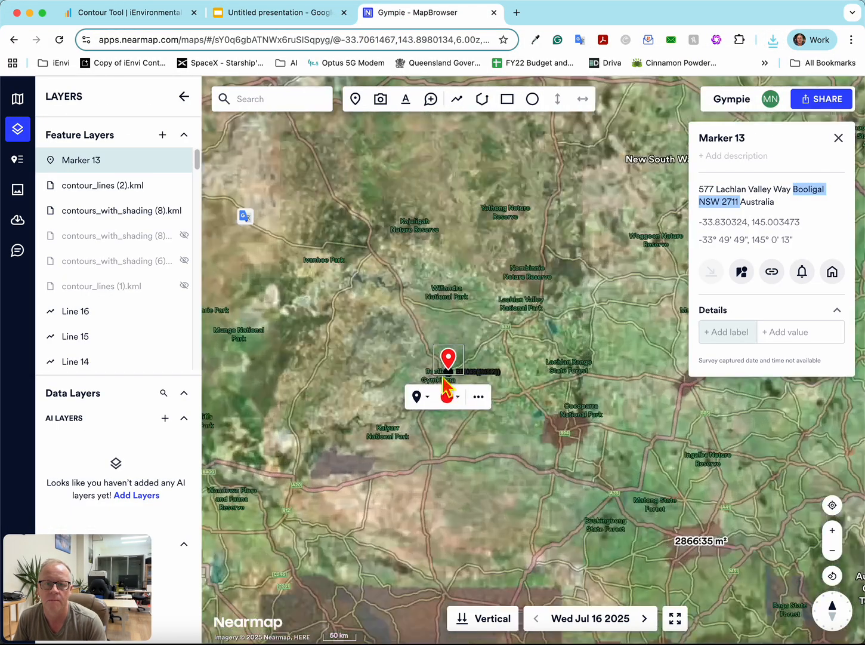
scroll(472, 382, "up", 10)
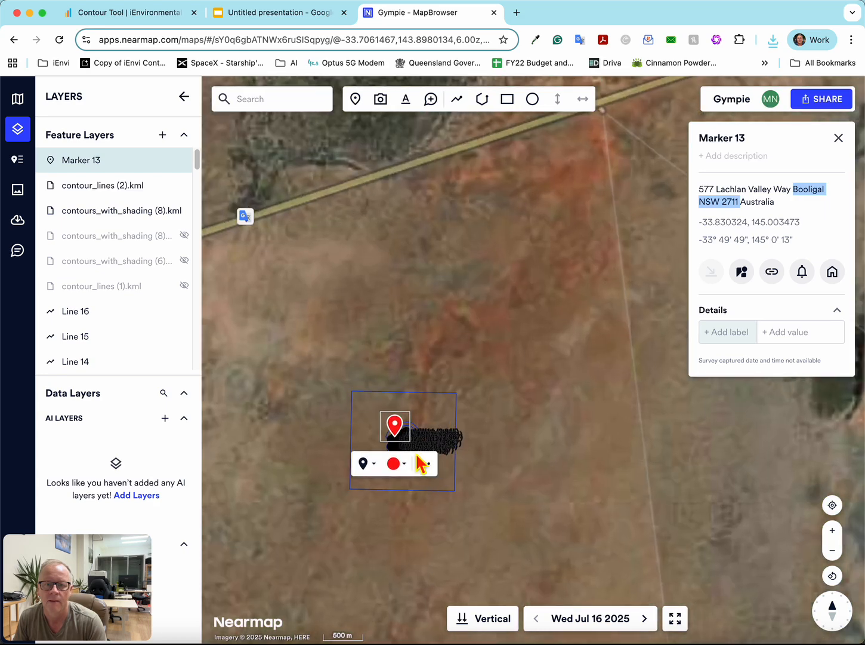
scroll(397, 438, "up", 5)
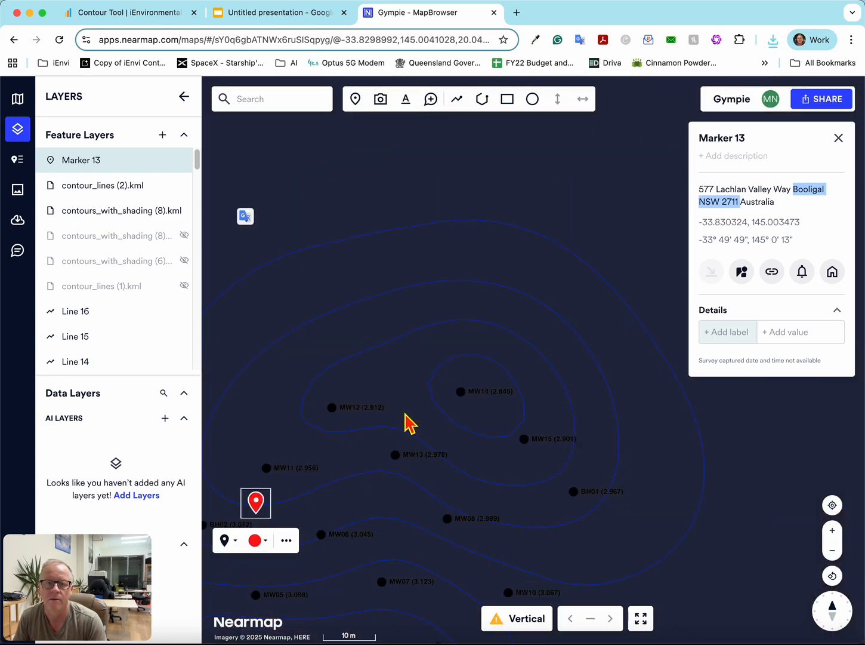
scroll(409, 422, "up", 3)
scroll(406, 421, "down", 3)
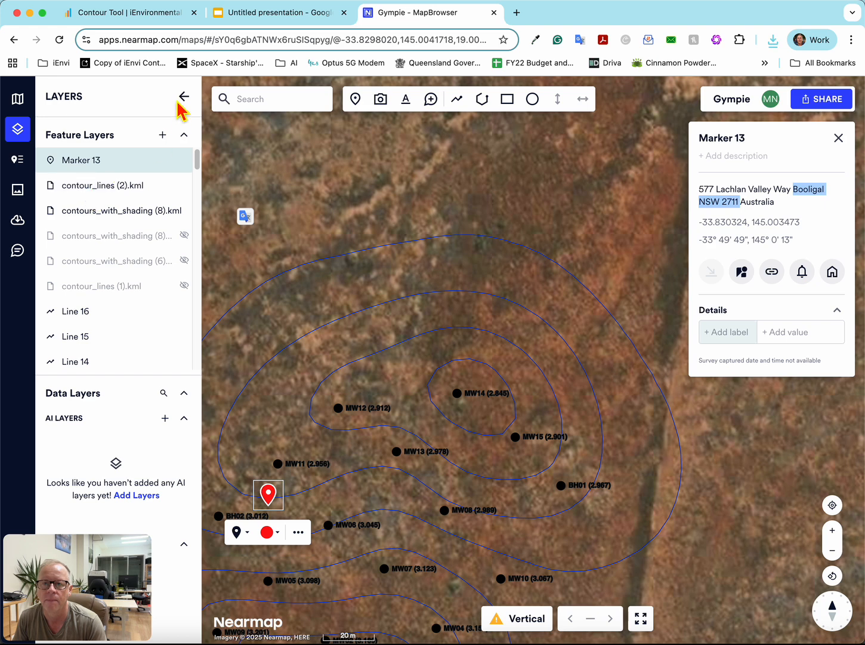
left_click(170, 141)
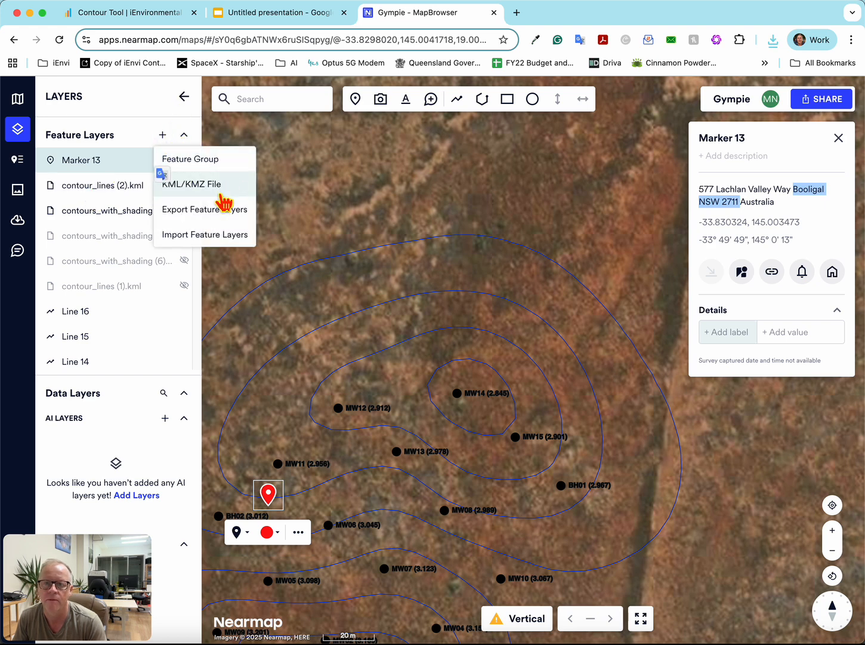
left_click(222, 190)
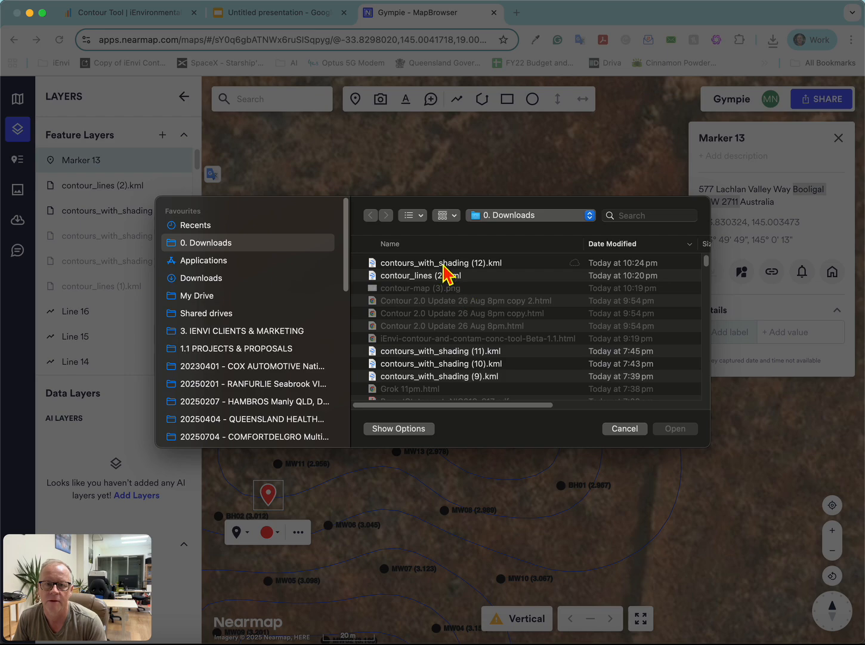
double_click(444, 265)
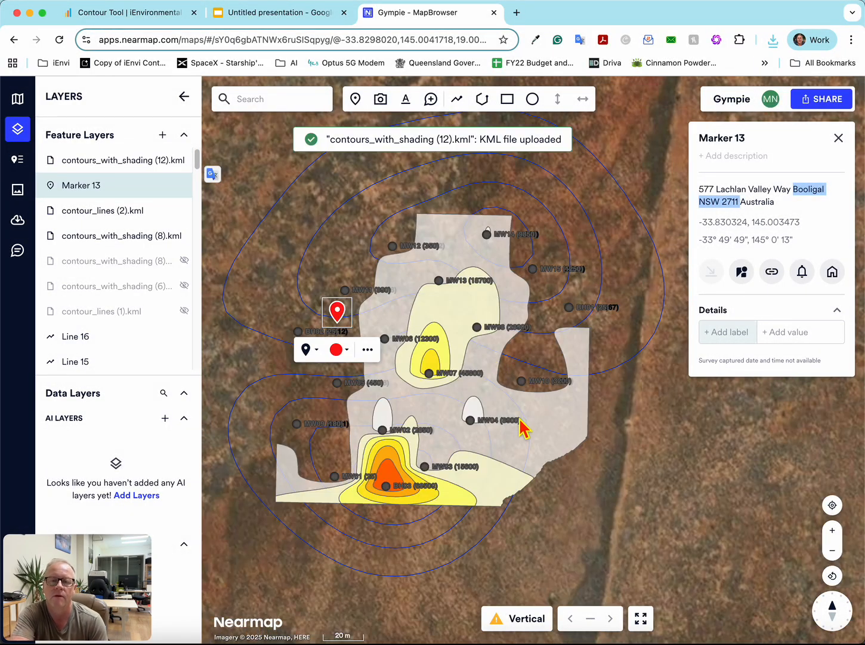
- Examine the imported contamination shading and monitoring wells over the Nearmap imagery
scroll(521, 427, "down", 2)
scroll(436, 468, "up", 5)
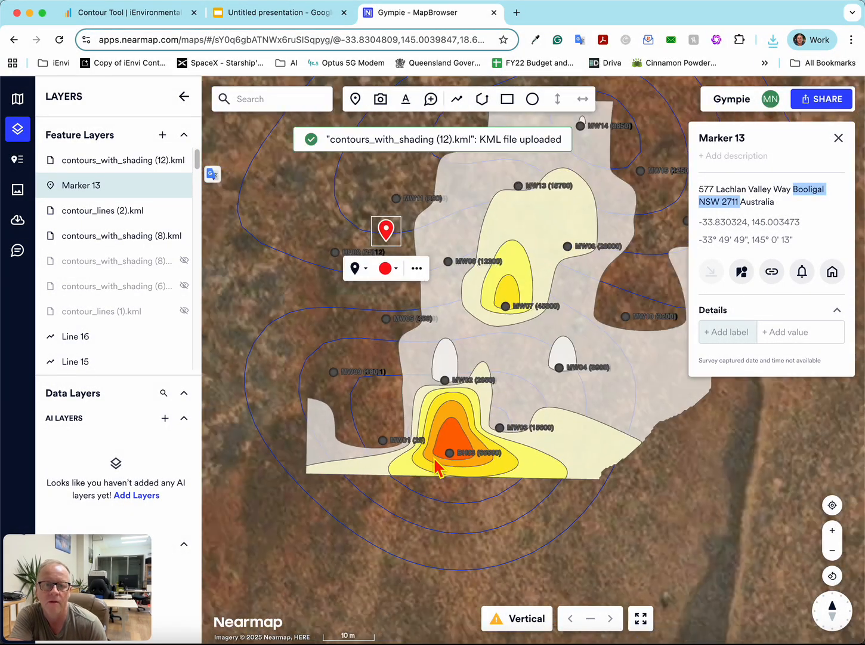
scroll(439, 469, "down", 1)
scroll(598, 424, "down", 2)
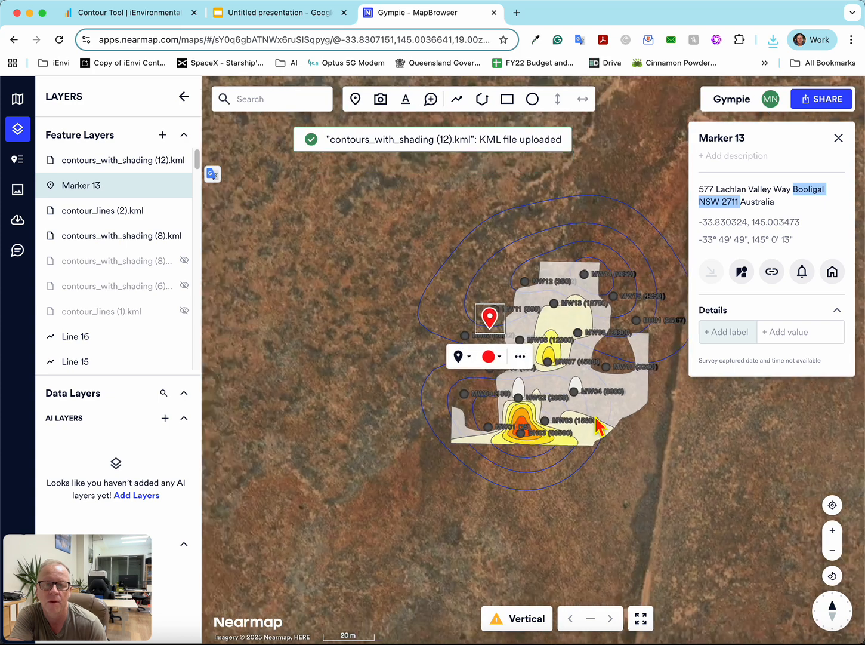
scroll(597, 425, "up", 2)
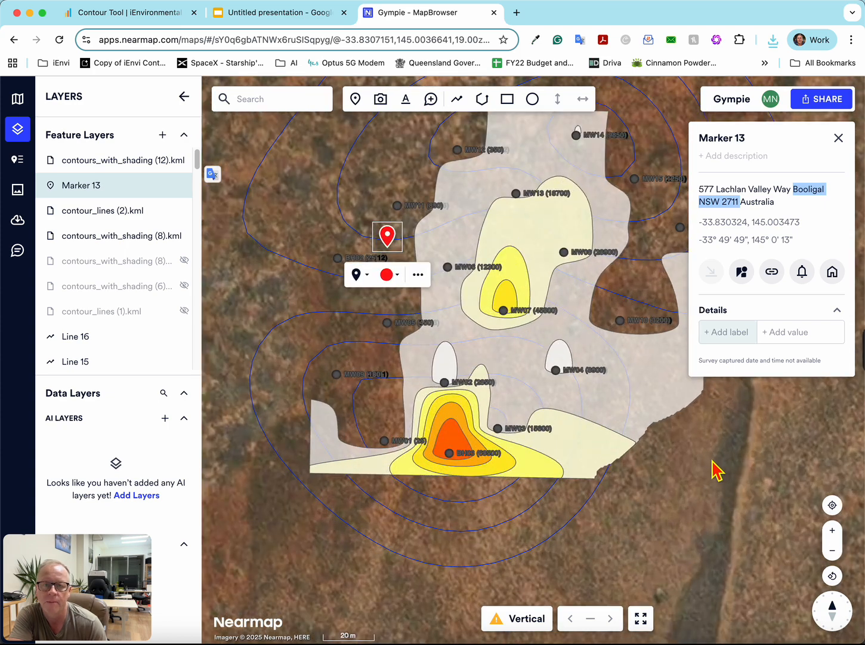
left_click_drag(712, 470, 627, 498)
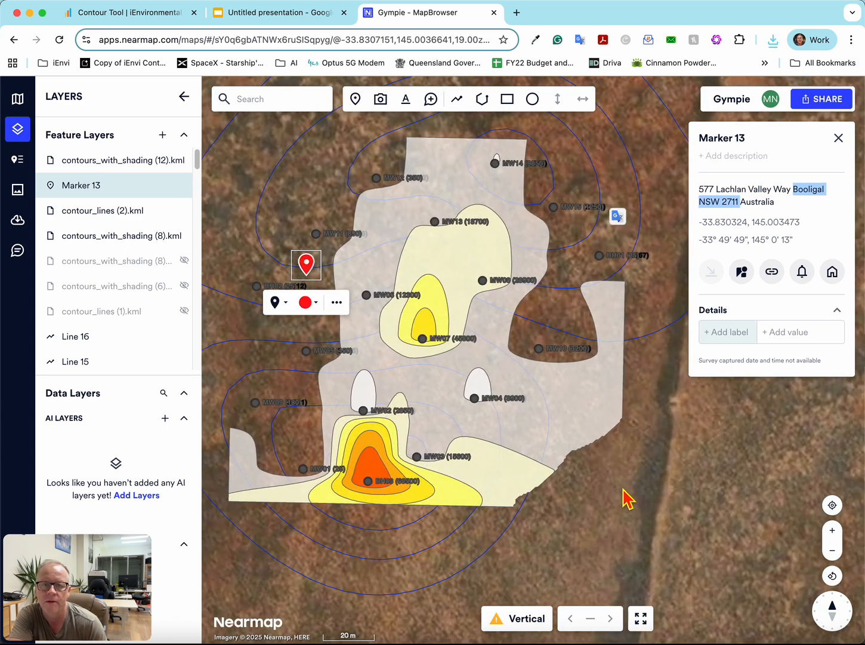
- Return to the Contour Tool and enter Booligal NSW 2711 as the optional site location
left_click(121, 12)
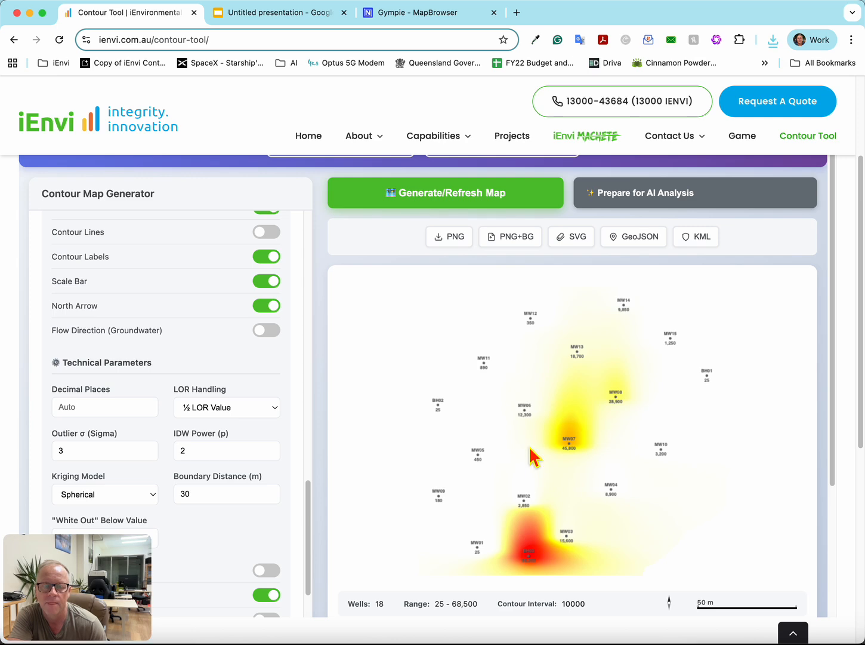
scroll(480, 455, "down", 3)
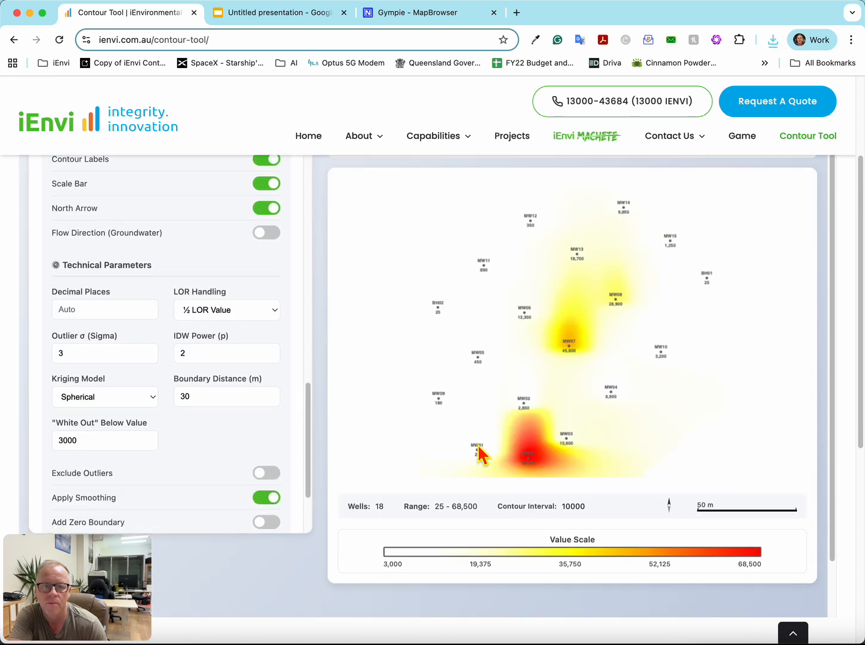
scroll(480, 455, "up", 3)
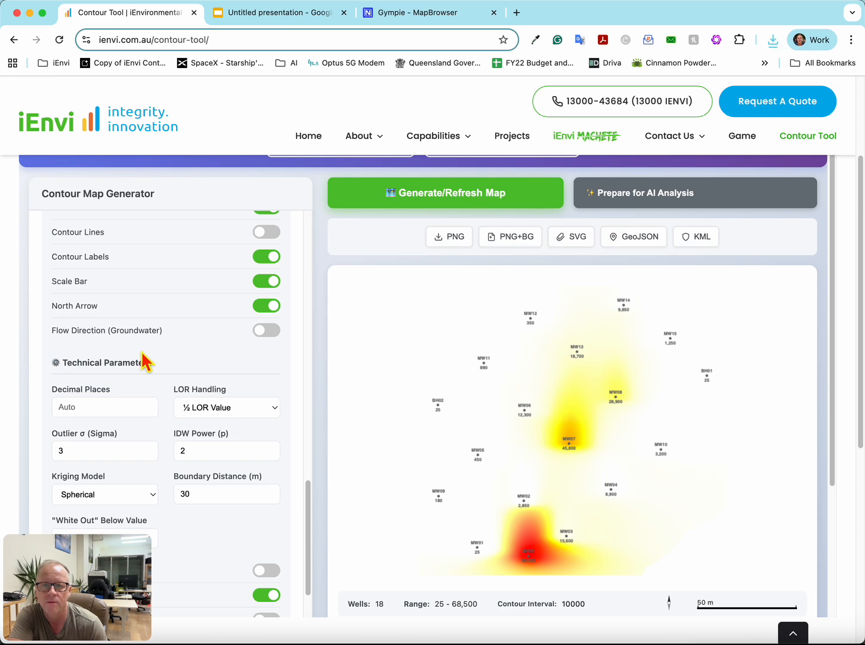
scroll(145, 358, "up", 8)
scroll(141, 381, "up", 2)
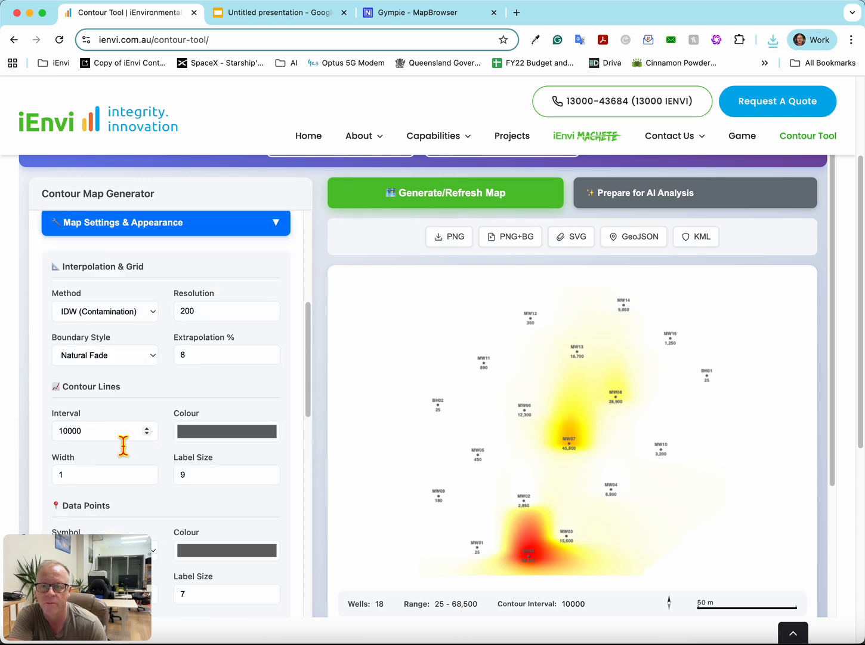
scroll(126, 441, "down", 5)
scroll(138, 435, "down", 3)
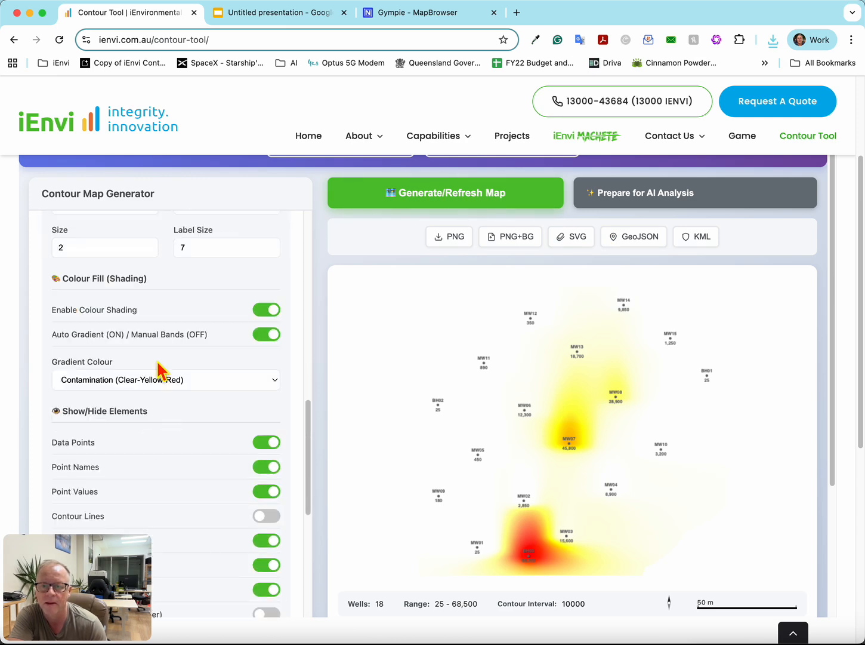
scroll(161, 370, "up", 8)
scroll(166, 382, "down", 2)
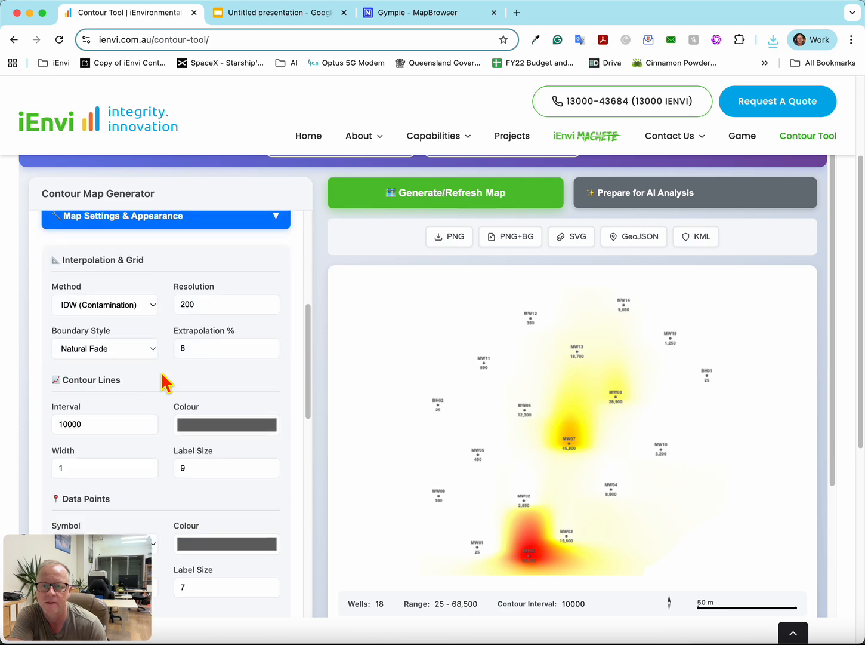
scroll(168, 382, "up", 5)
left_click(137, 424)
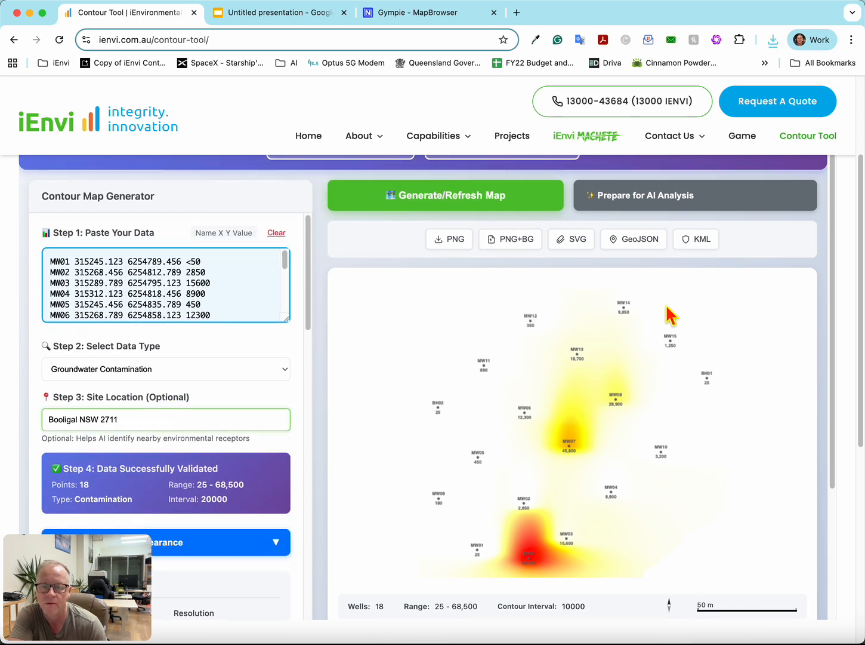
- Prepare the map for AI analysis by copying the analysis prompt and saving the map image as contour-map (4)
left_click(663, 206)
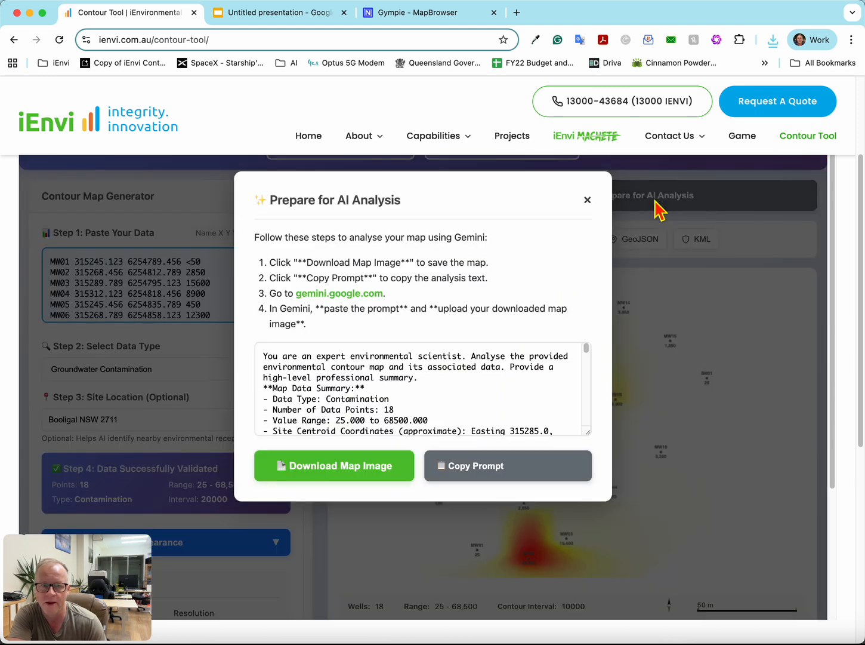
left_click(493, 483)
left_click(337, 482)
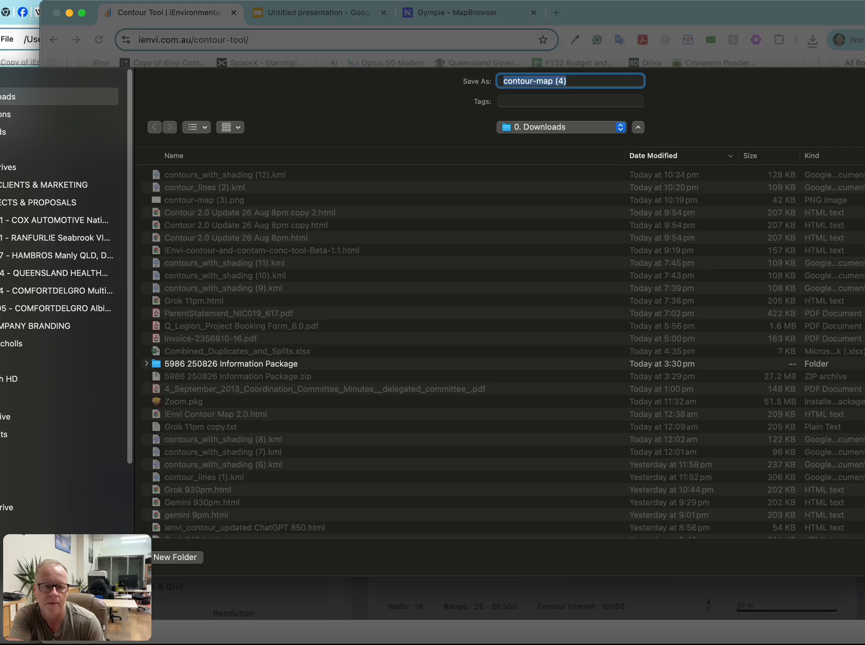
key("Return")
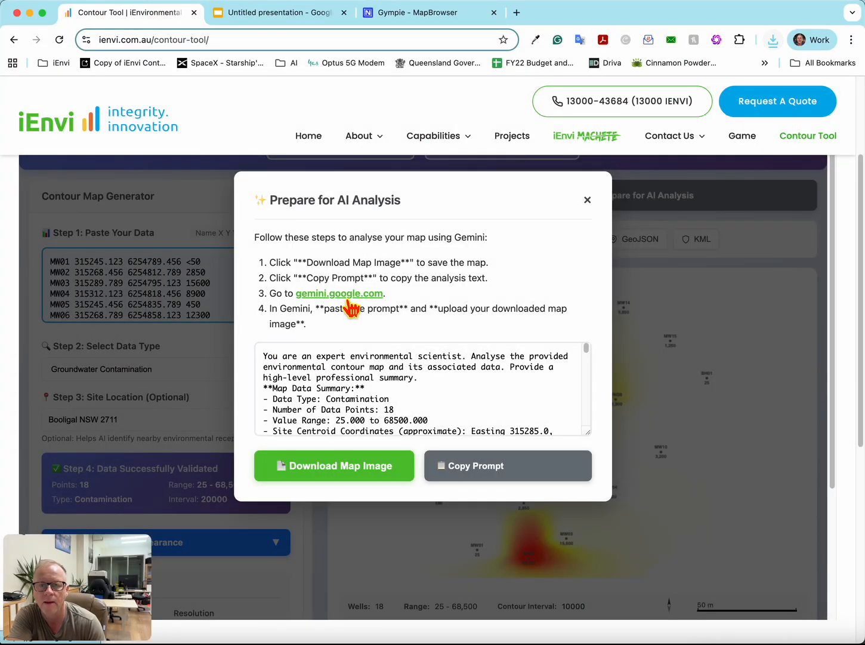
- Open Gemini from the AI analysis instructions and paste the copied analysis prompt into a new chat
left_click(350, 295)
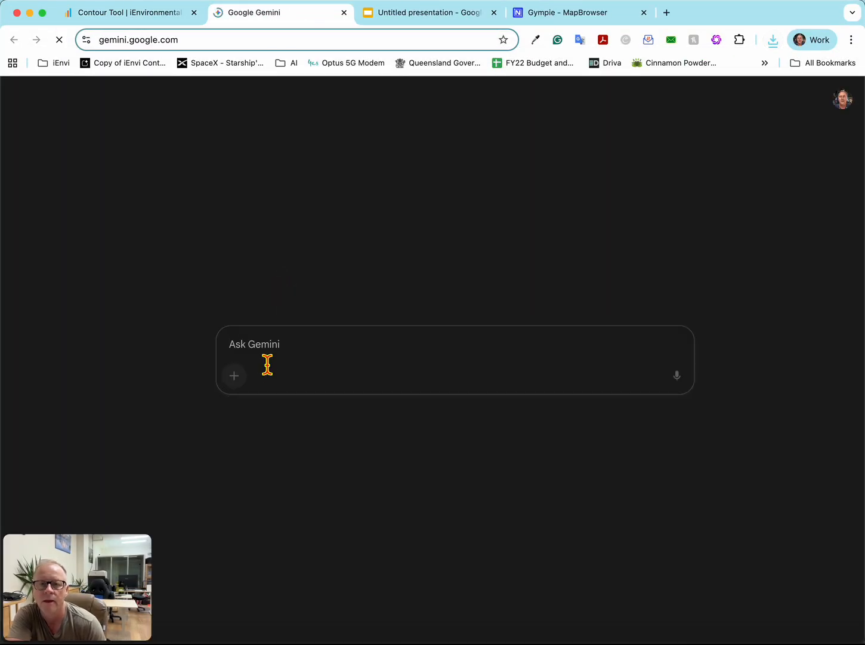
right_click(277, 346)
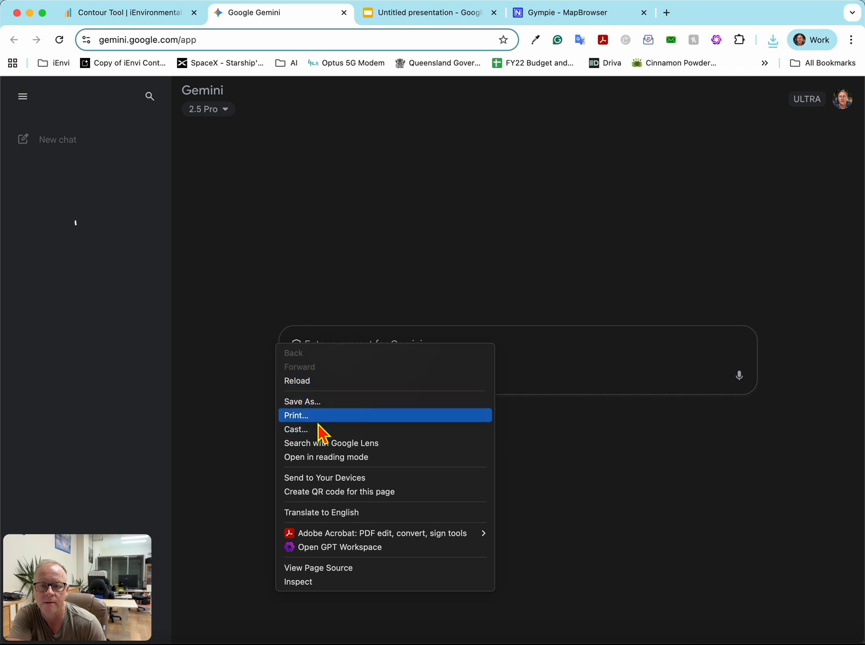
left_click(518, 345)
right_click(378, 346)
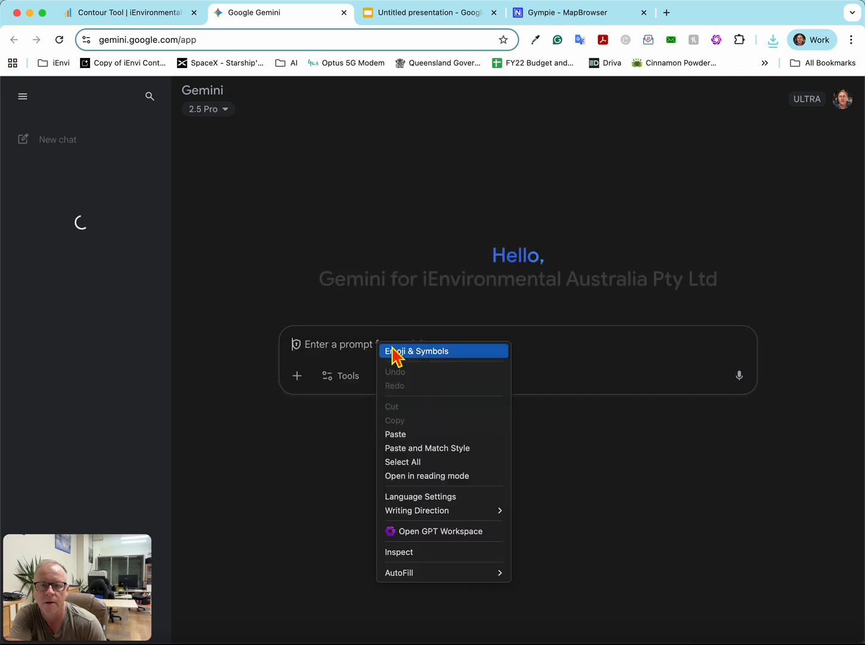
left_click(418, 434)
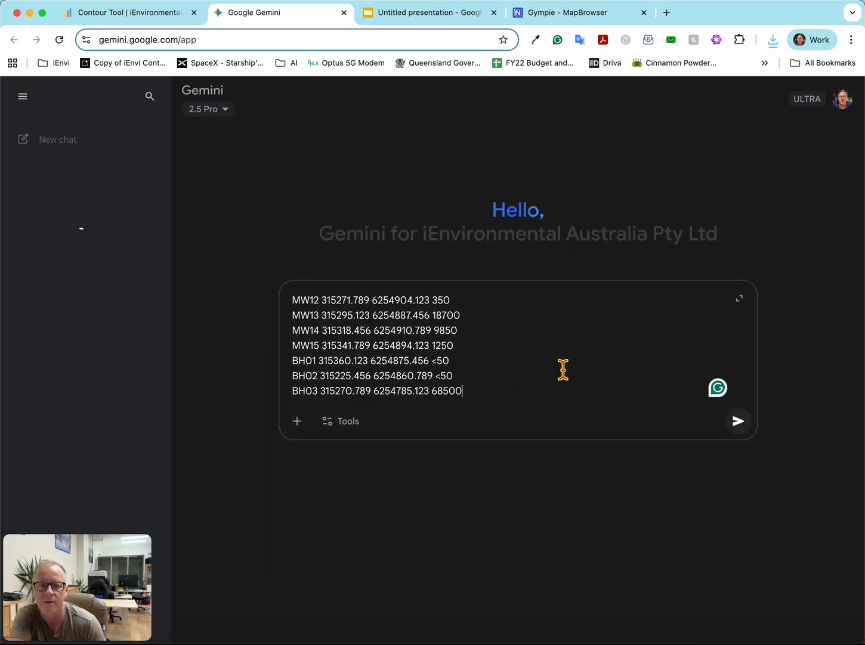
scroll(563, 370, "up", 15)
scroll(475, 357, "down", 4)
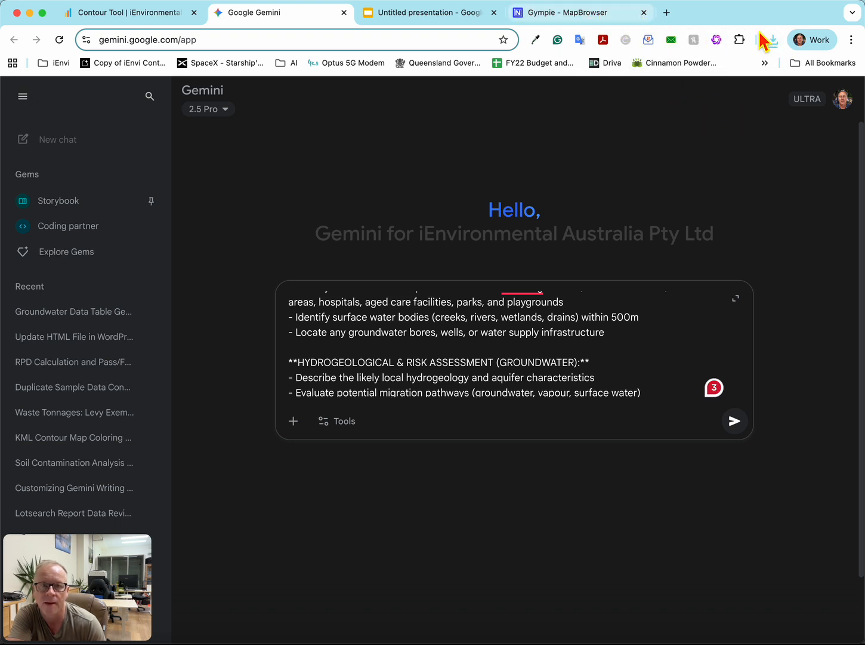
- Attach the downloaded contour map image to the Gemini prompt and submit it for analysis
left_click(775, 40)
left_click_drag(665, 105, 506, 329)
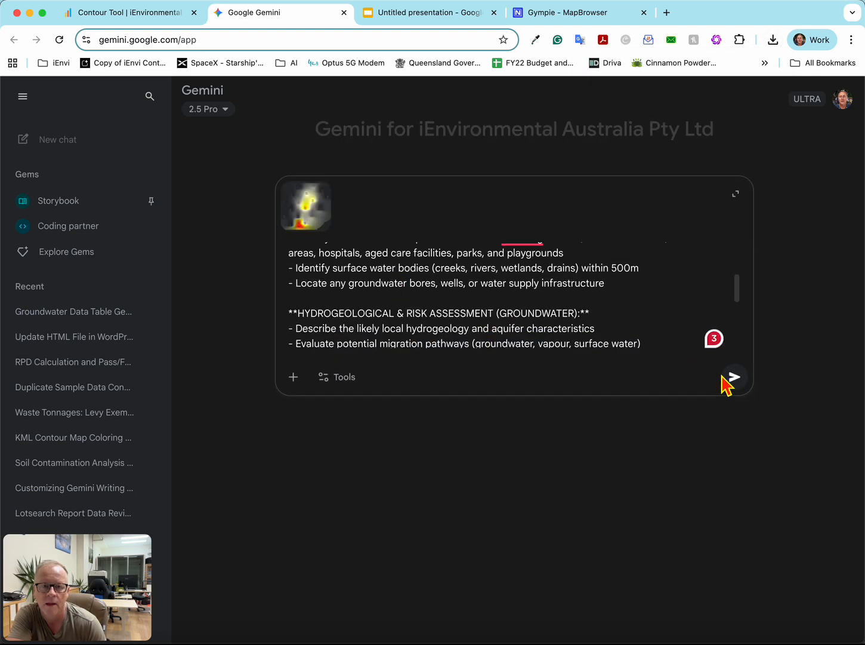
left_click(735, 376)
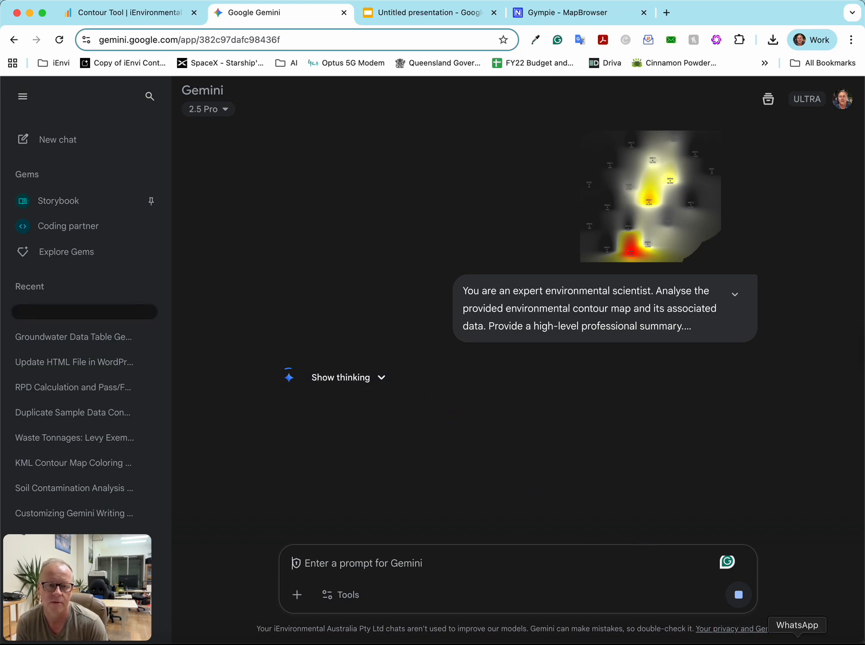
- Read the Executive Summary of Gemini's response, highlighting its passages on the contamination source and plume
scroll(605, 492, "down", 5)
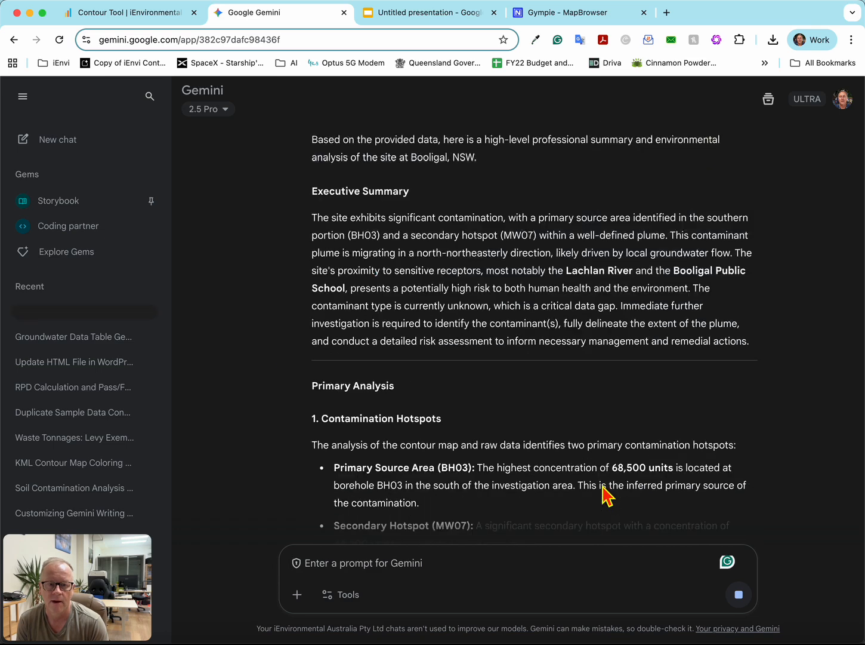
scroll(604, 483, "up", 3)
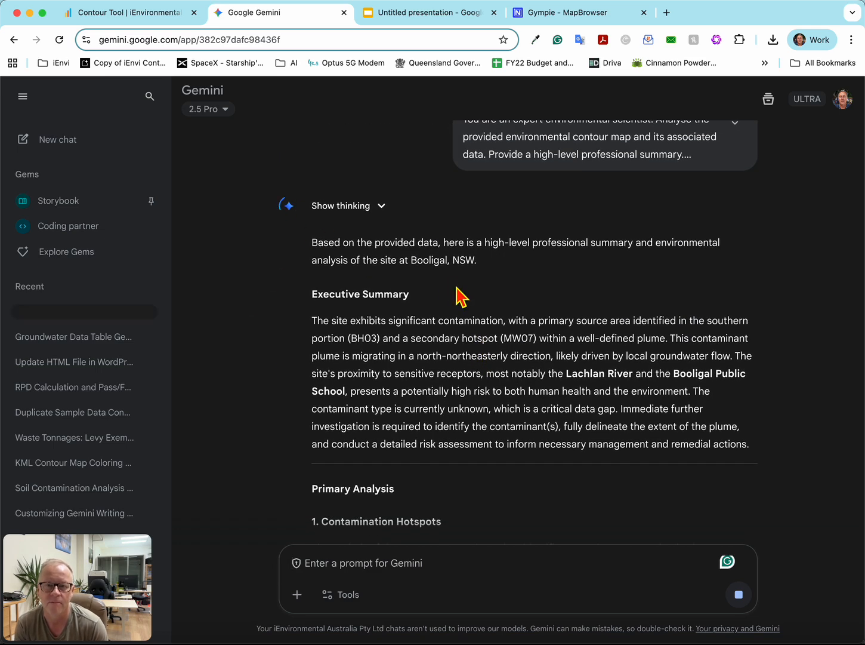
scroll(398, 251, "down", 3)
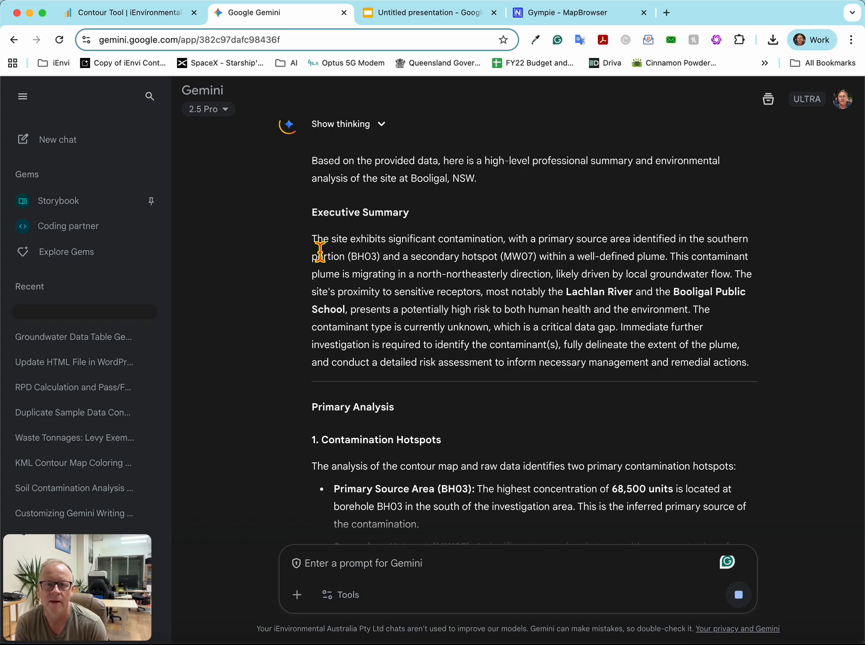
left_click_drag(312, 239, 487, 322)
left_click(411, 321)
left_click_drag(506, 240, 554, 261)
left_click(544, 286)
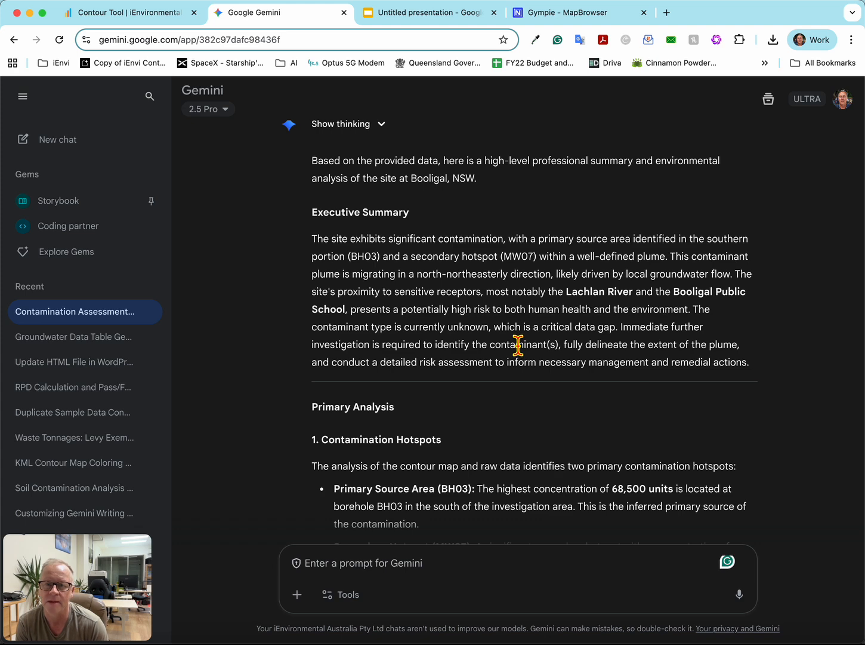
- Return to the Contour Tool, close the Prepare for AI Analysis dialog and review the entered data and site location
left_click(91, 4)
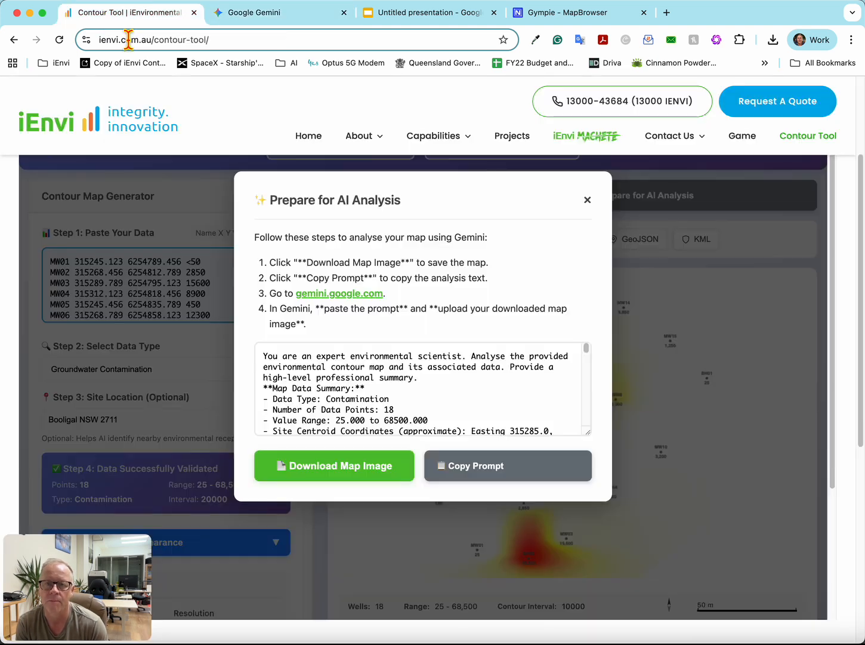
left_click(587, 200)
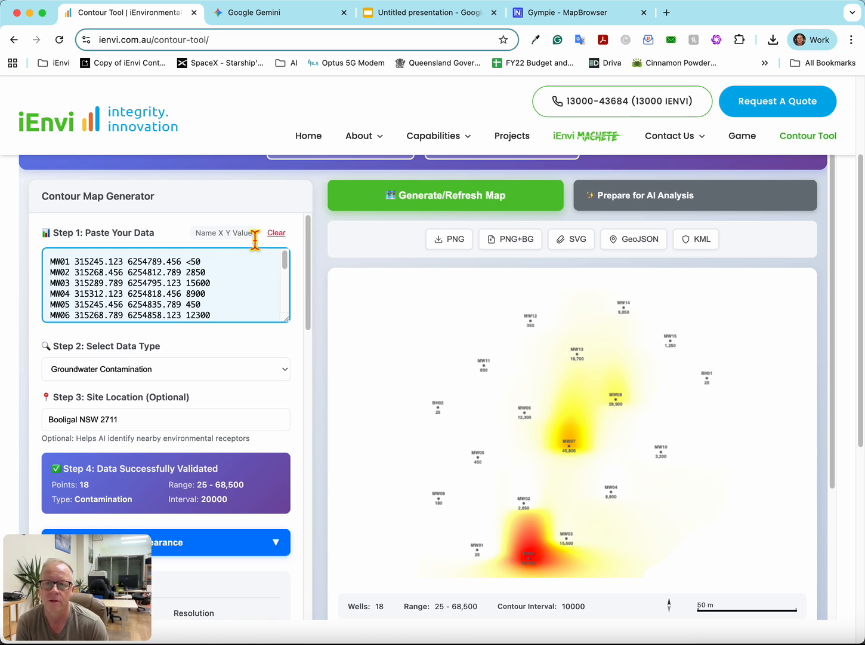
scroll(209, 315, "up", 3)
scroll(168, 277, "down", 6)
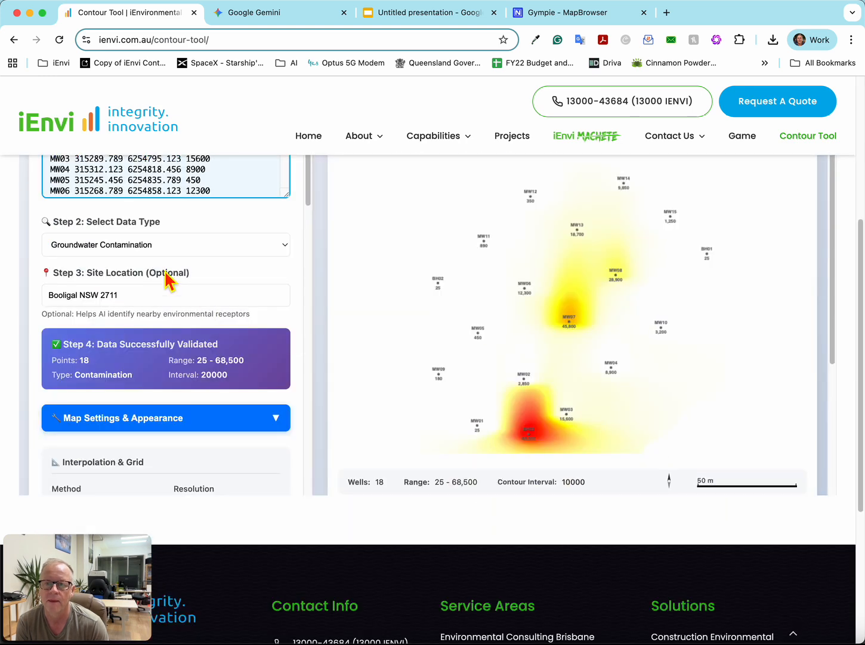
scroll(110, 209, "up", 1)
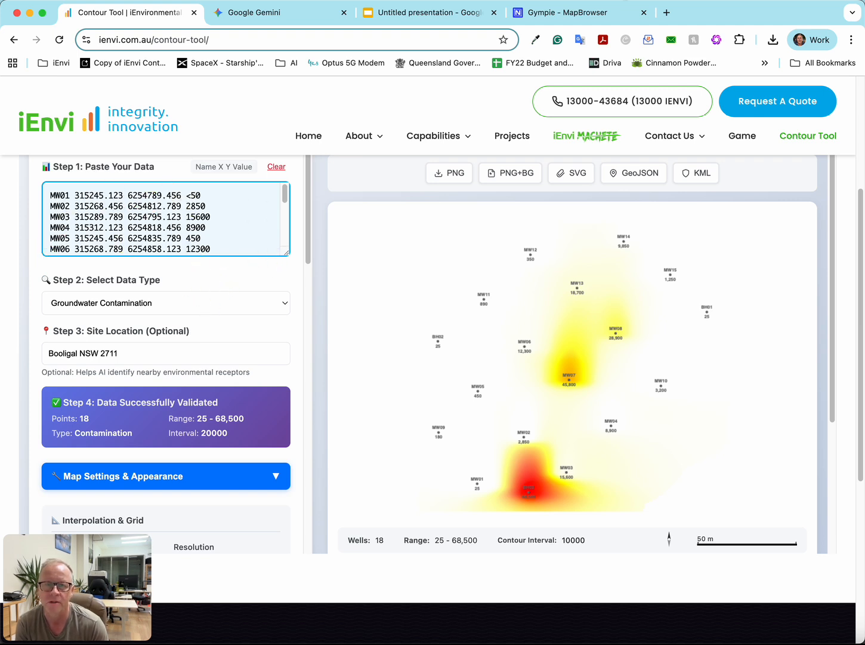
- Switch back to Gemini and examine the Contamination Hotspots section, highlighting the primary and secondary hotspot findings
left_click(277, 15)
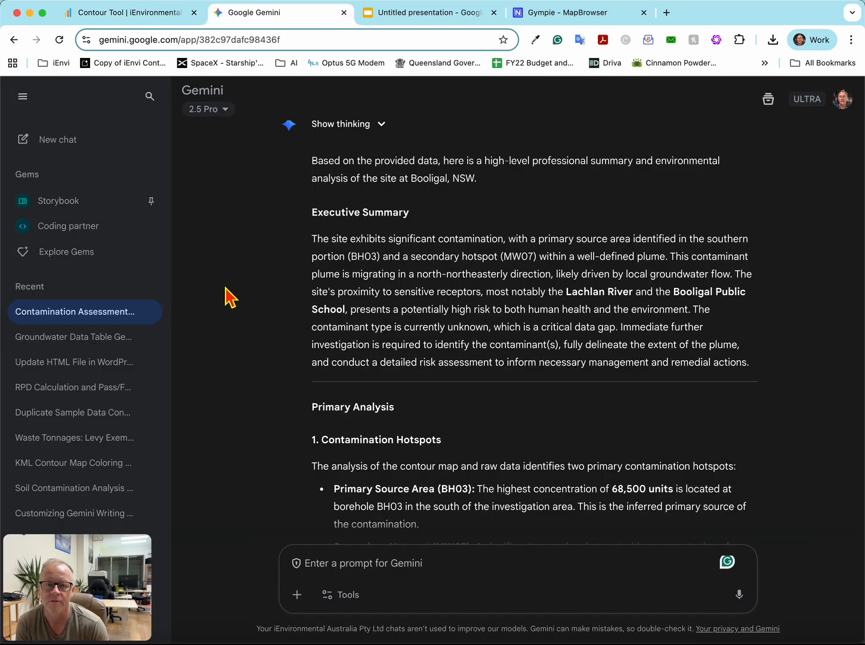
scroll(547, 328, "down", 5)
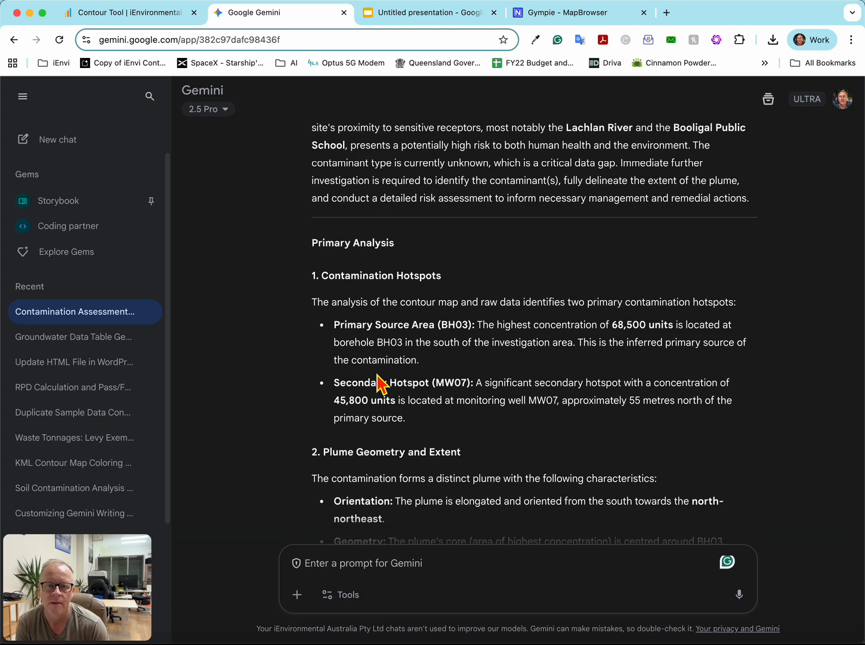
scroll(377, 382, "down", 3)
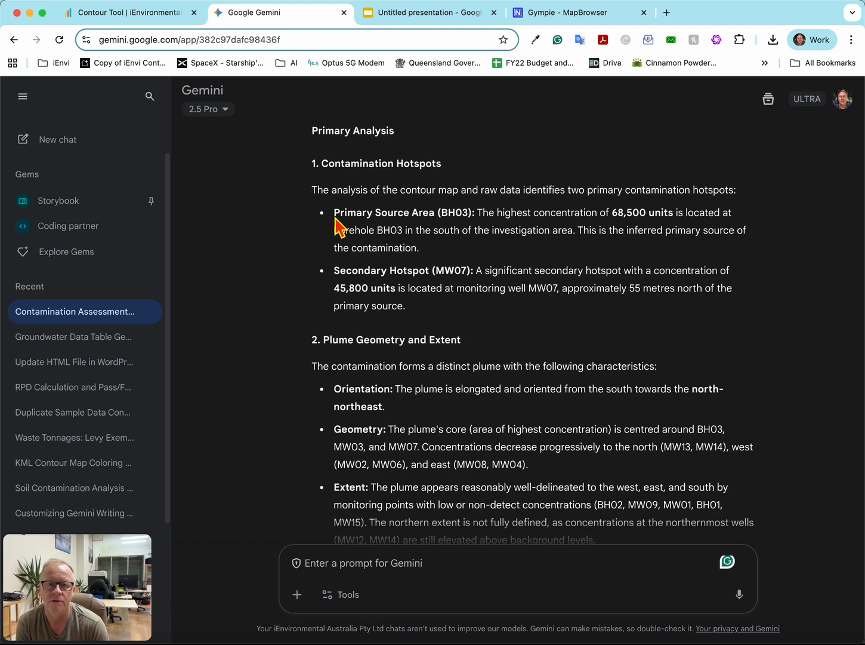
left_click_drag(333, 215, 439, 319)
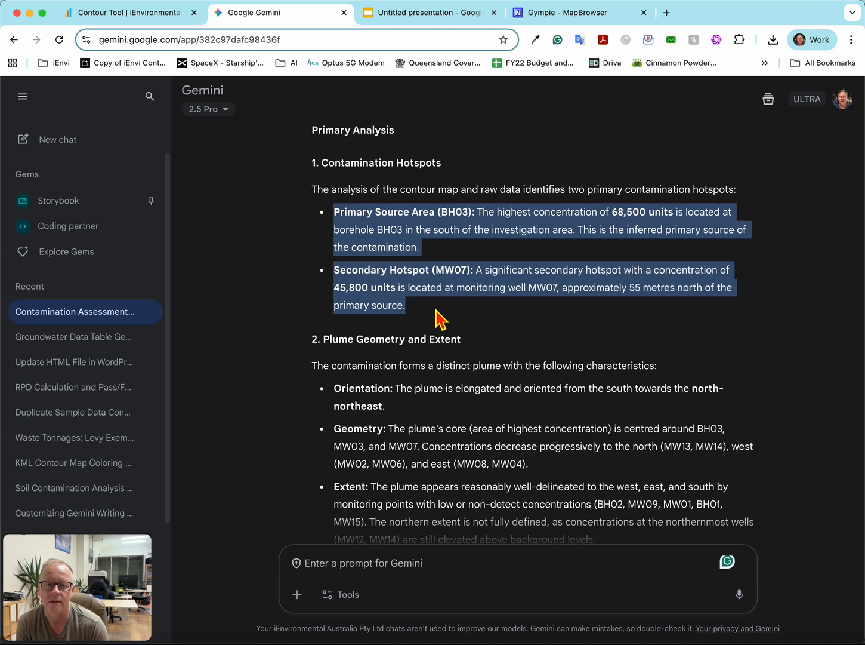
- Examine the Plume Geometry and Extent section, highlighting the plume's orientation and geometry
scroll(441, 309, "down", 3)
scroll(439, 315, "down", 1)
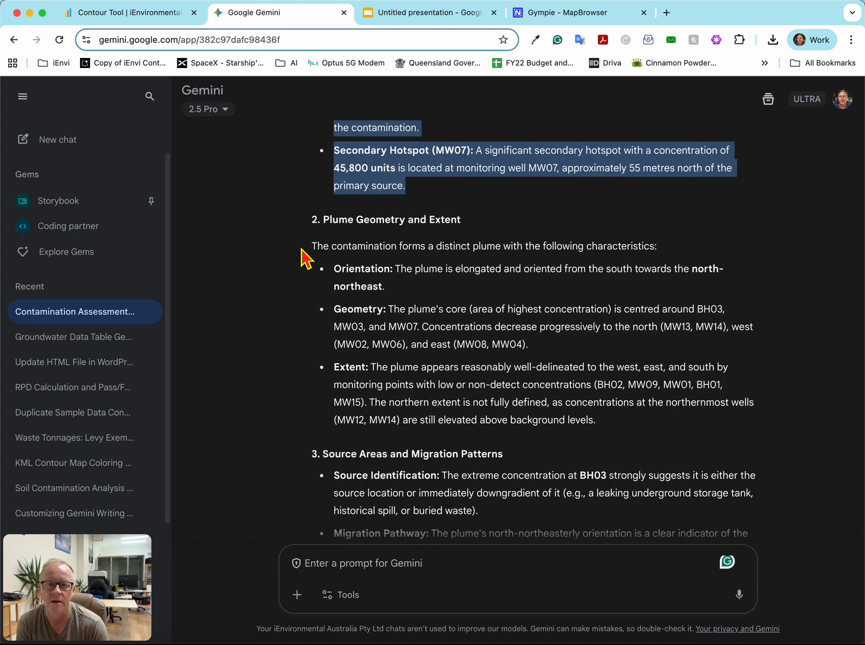
left_click_drag(306, 258, 469, 393)
left_click(494, 333)
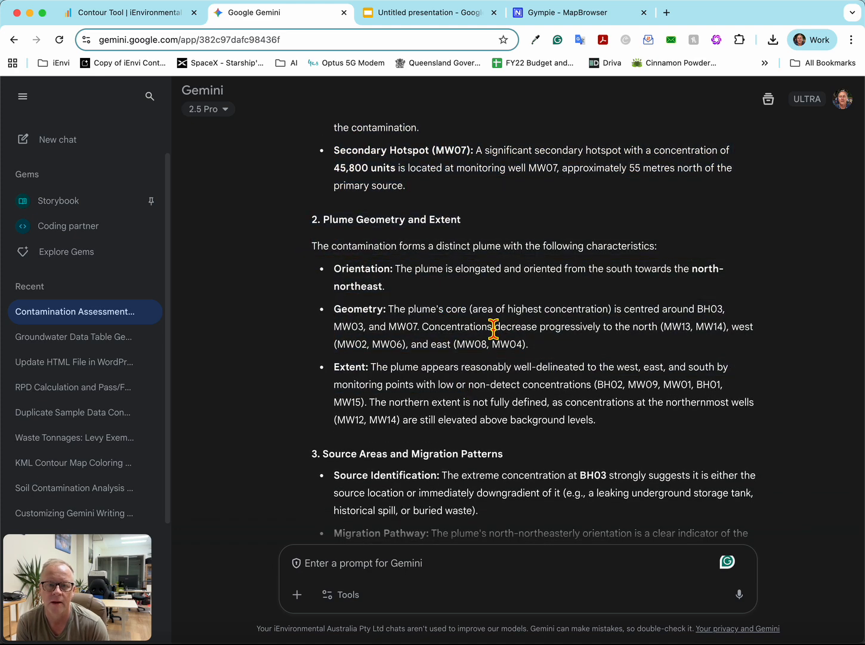
scroll(493, 328, "down", 1)
left_click_drag(390, 263, 435, 321)
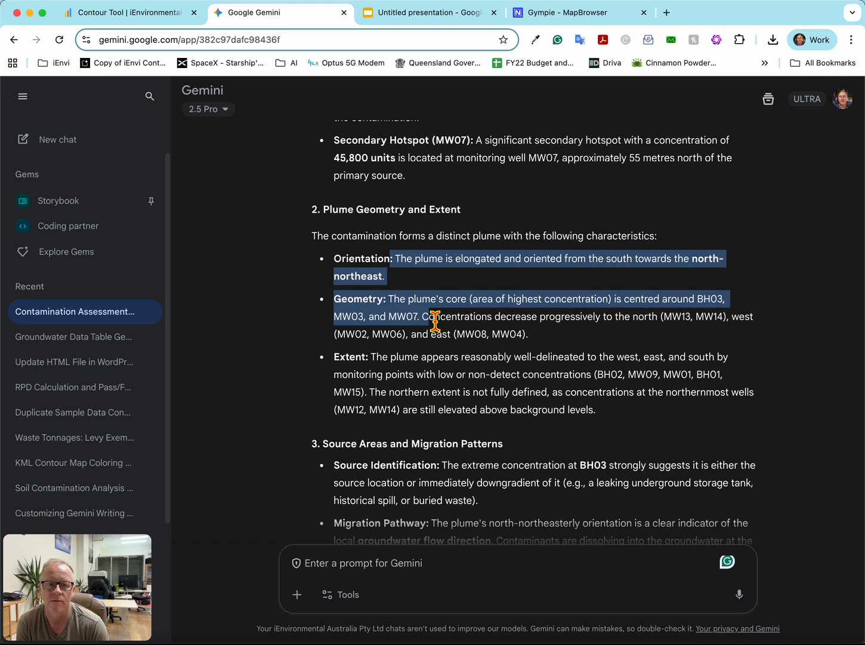
left_click(431, 360)
scroll(426, 357, "down", 2)
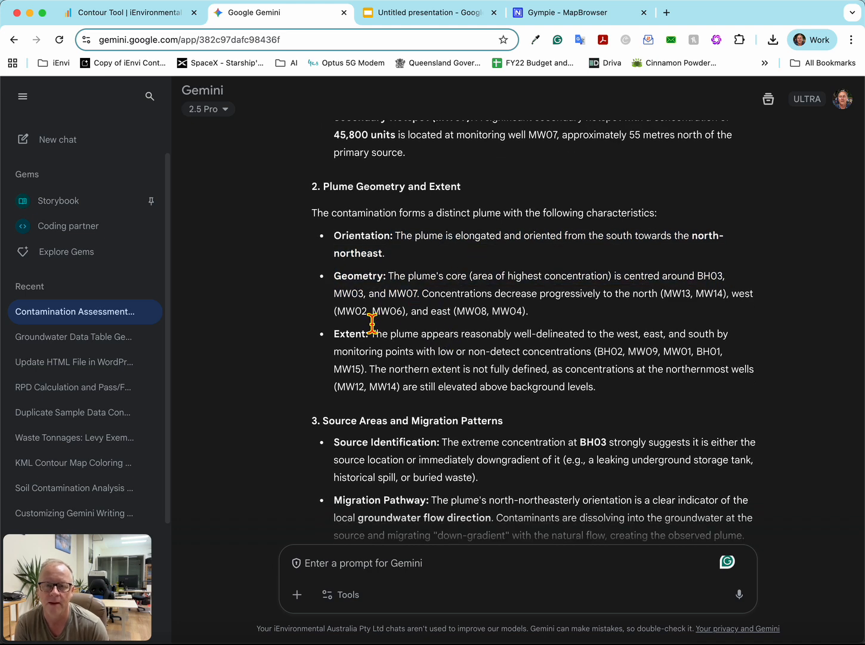
left_click_drag(485, 239, 715, 245)
left_click(434, 307)
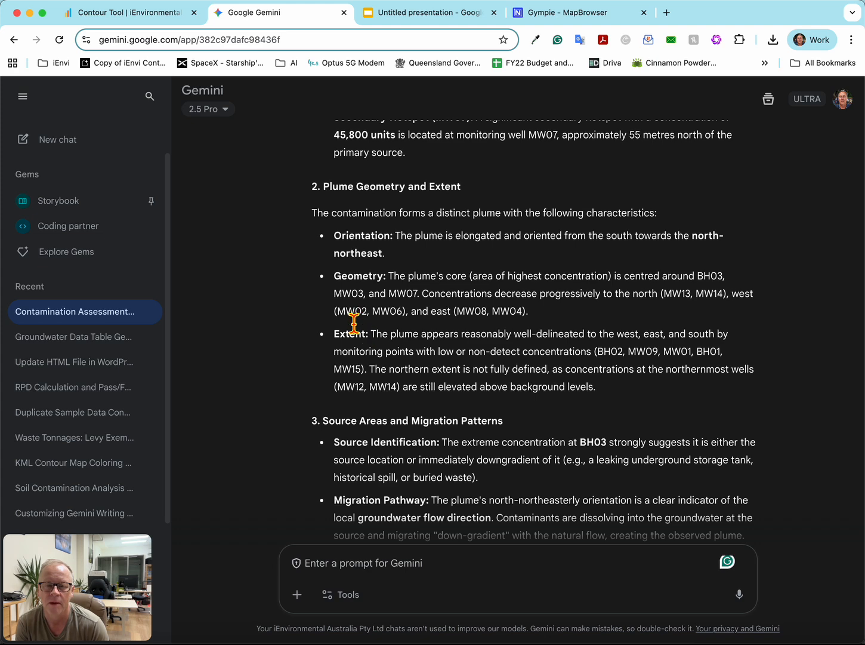
- Review the migration patterns and the Sensitive Receptors section, highlighting the Booligal Public School and Residential Areas entries
scroll(564, 336, "down", 5)
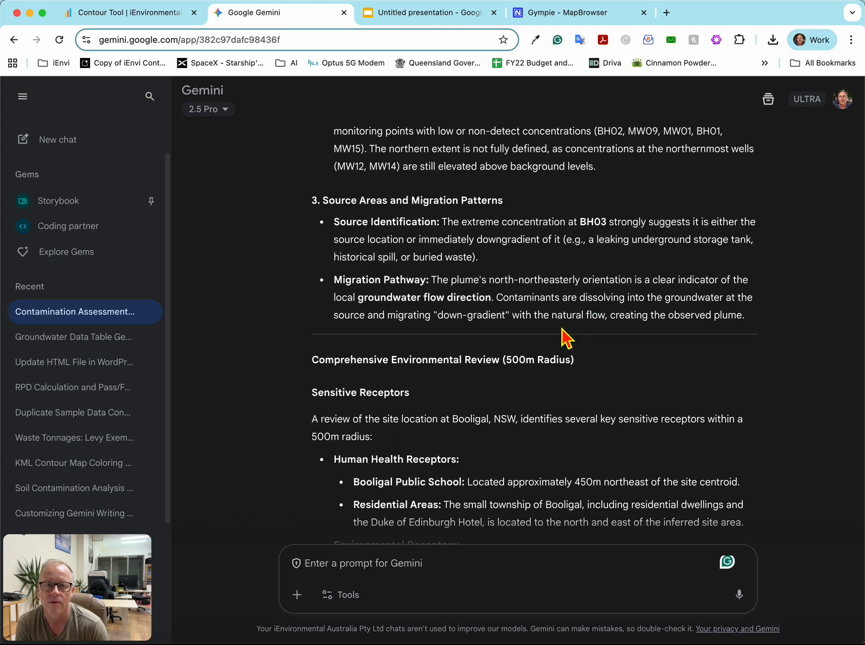
scroll(564, 337, "down", 1)
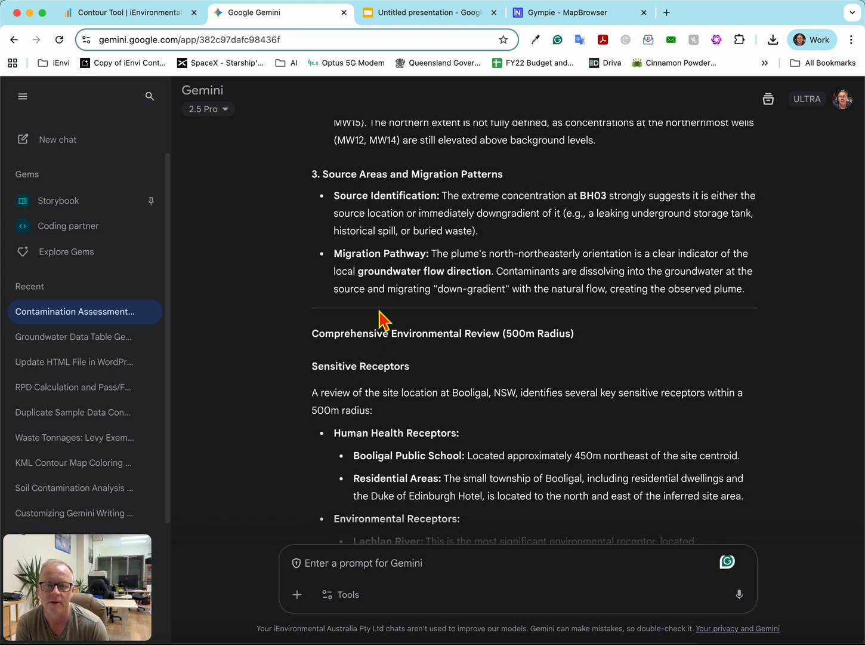
scroll(371, 296, "down", 3)
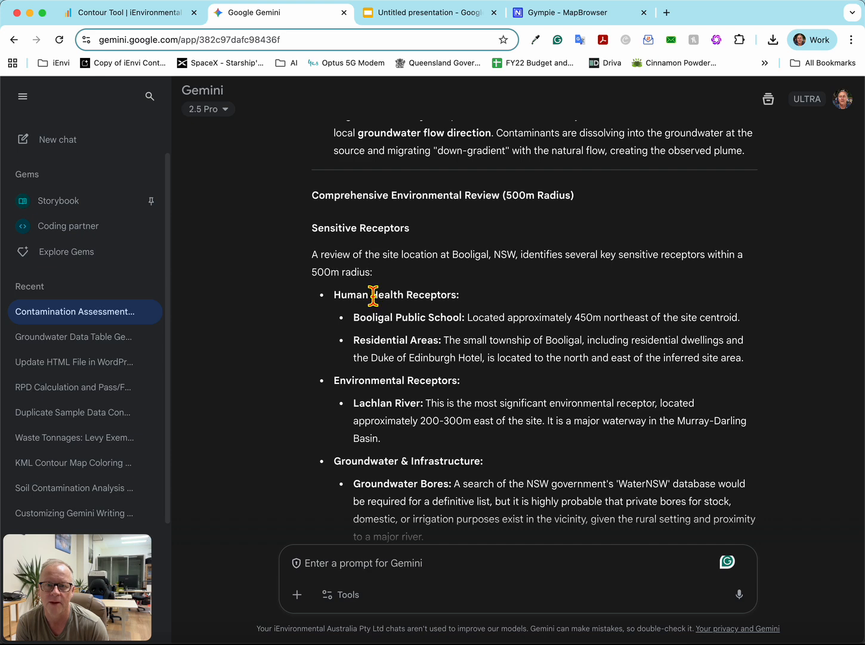
scroll(373, 295, "down", 1)
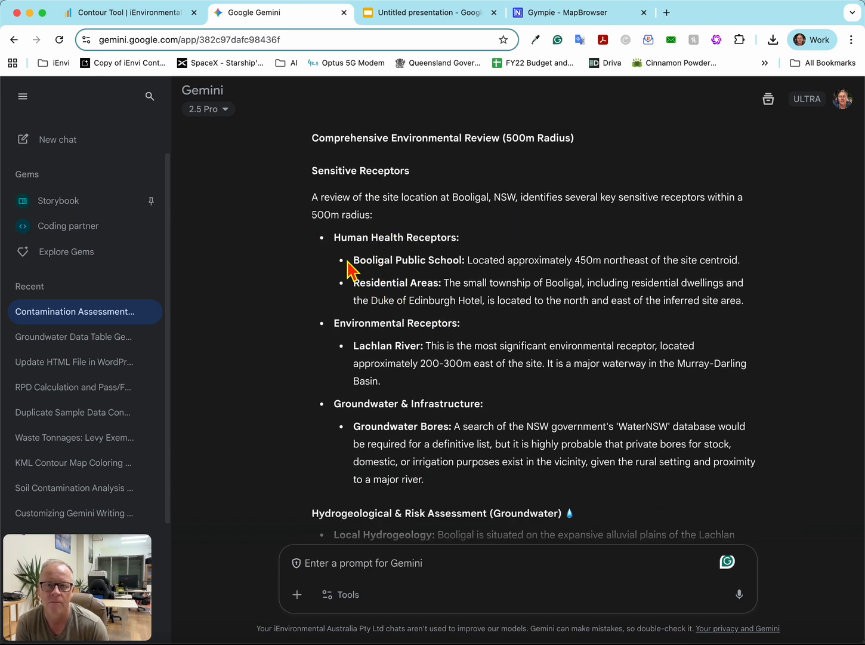
left_click_drag(348, 263, 739, 272)
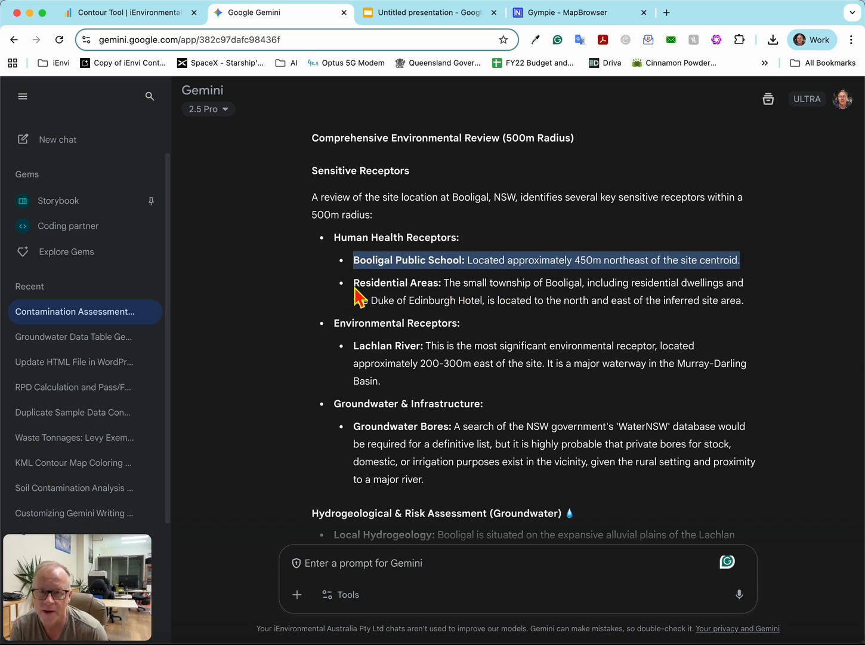
left_click_drag(355, 289, 772, 308)
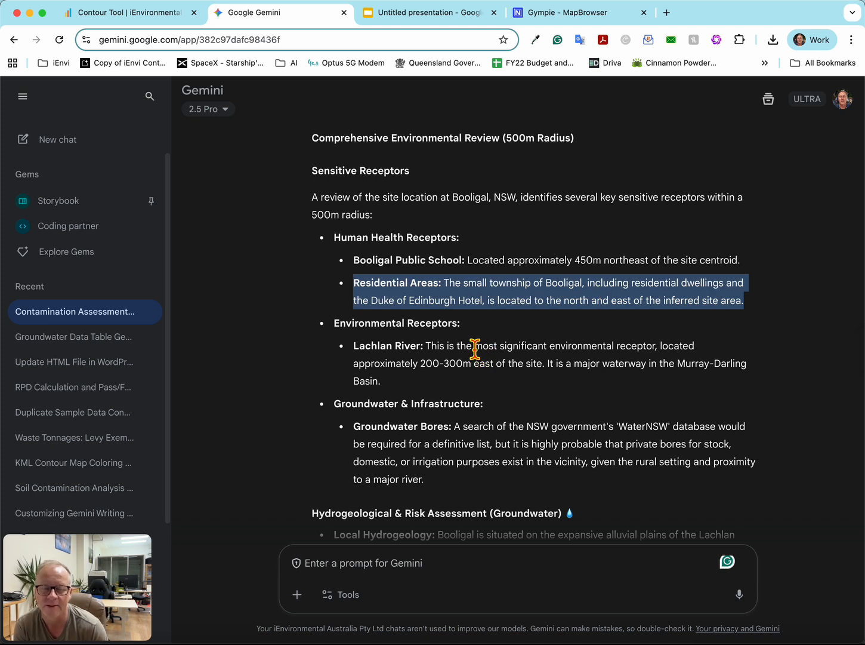
left_click(382, 326)
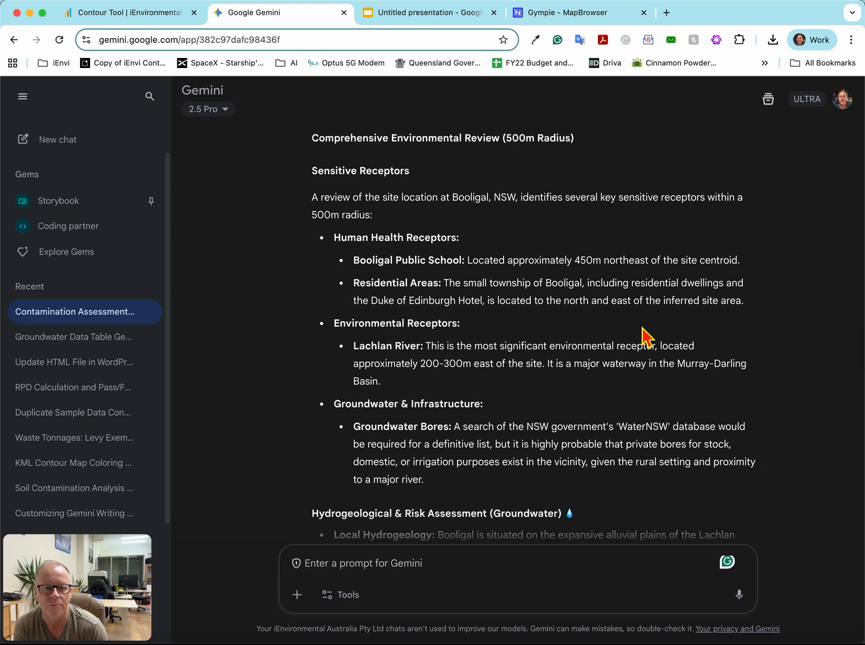
- Review the Groundwater & Infrastructure section, highlighting the Groundwater Bores entry
scroll(418, 376, "down", 3)
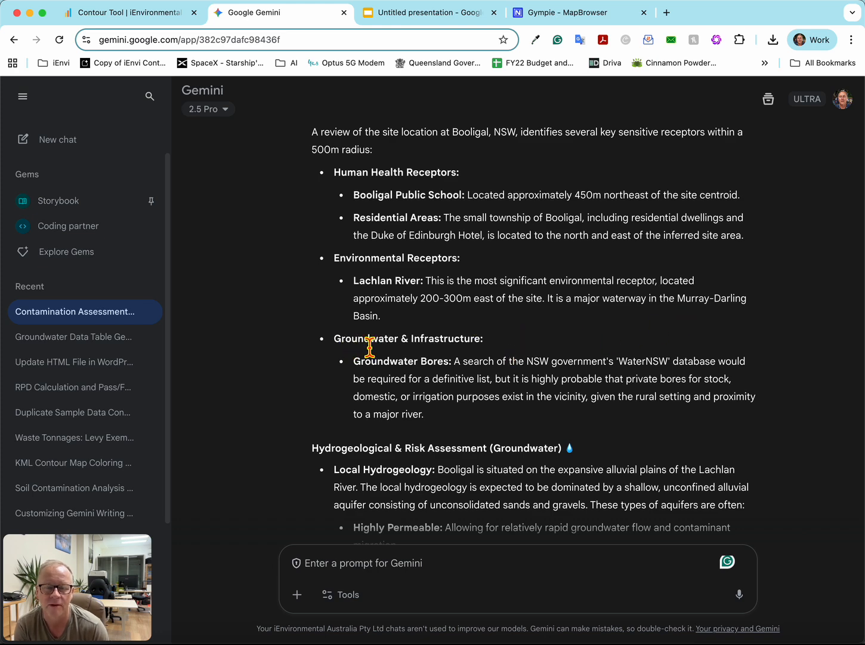
scroll(449, 354, "down", 5)
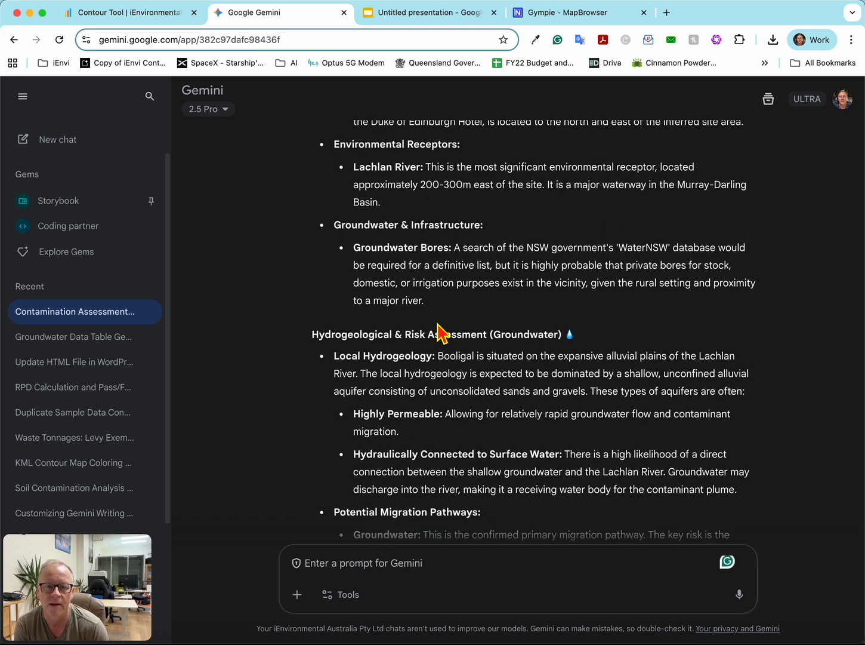
left_click_drag(435, 309, 351, 251)
left_click(495, 249)
left_click_drag(464, 247, 686, 309)
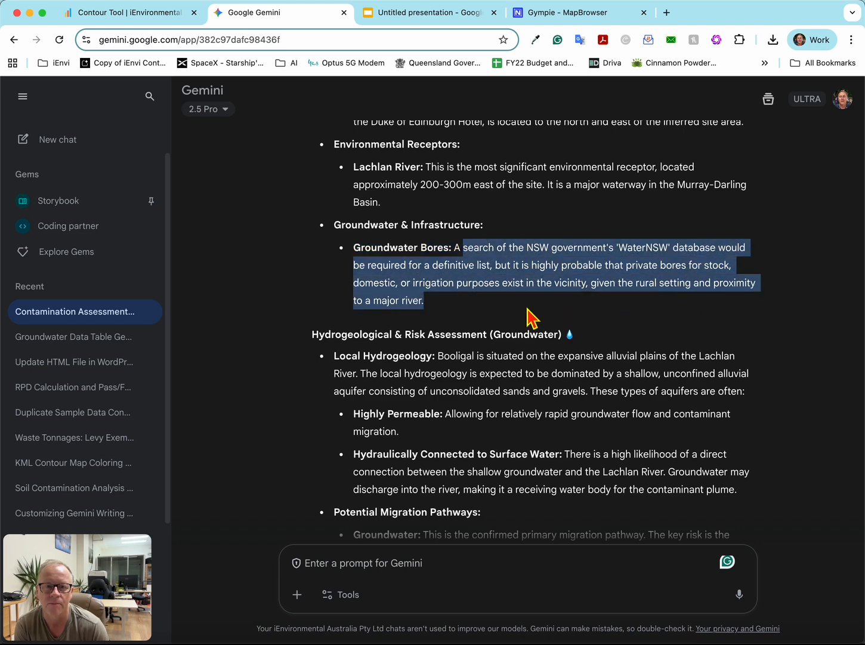
left_click(451, 307)
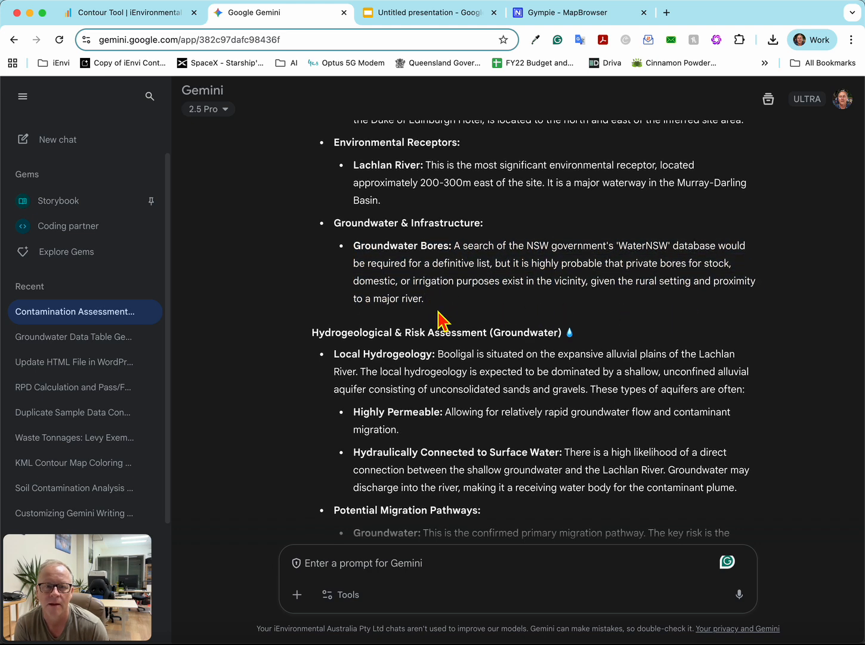
- Review the Hydrogeological & Risk Assessment section, highlighting the Local Hydrogeology and Potential Migration Pathways entries
scroll(442, 319, "down", 5)
scroll(440, 315, "up", 2)
scroll(440, 315, "up", 3)
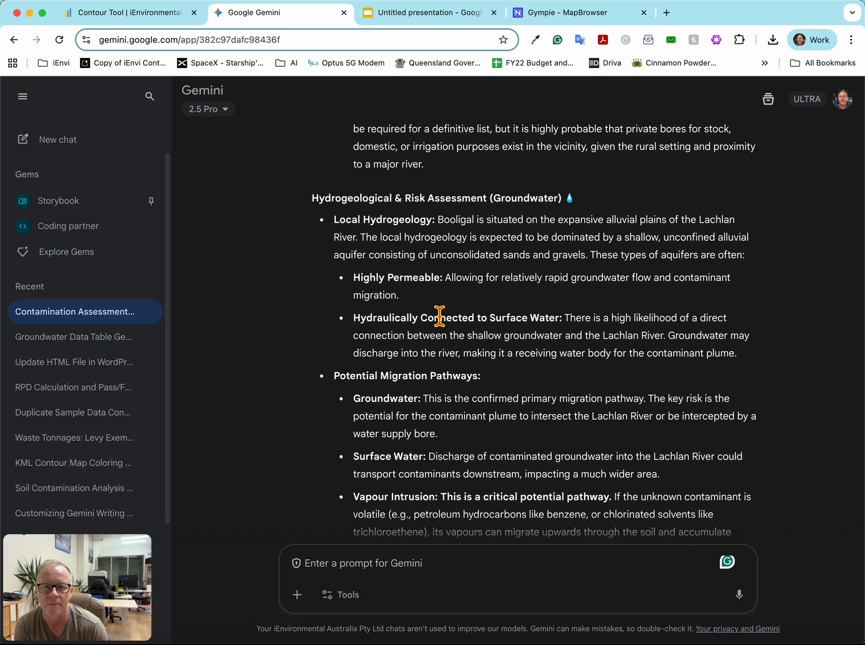
scroll(439, 328, "down", 4)
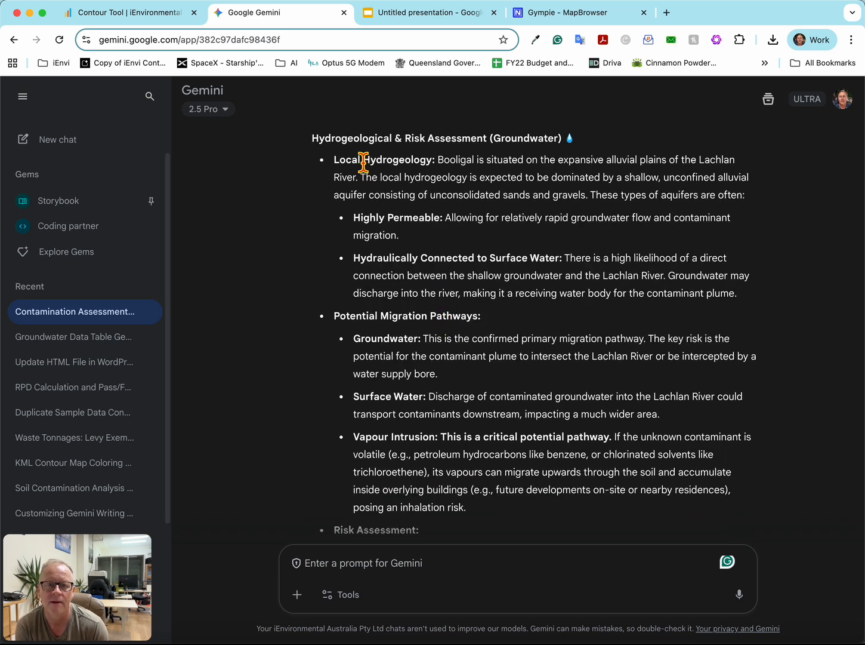
left_click_drag(364, 161, 521, 323)
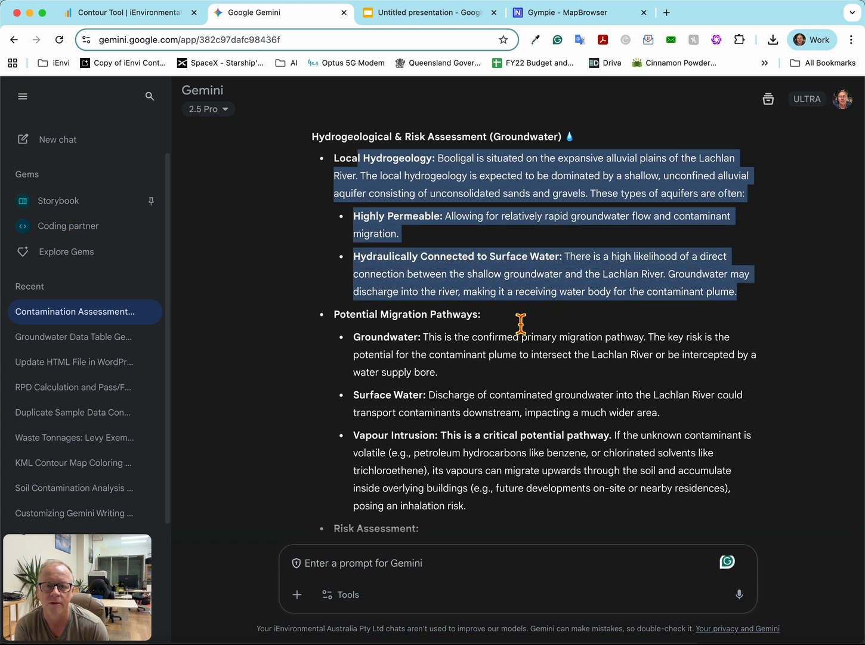
scroll(515, 316, "down", 4)
left_click_drag(326, 191, 561, 394)
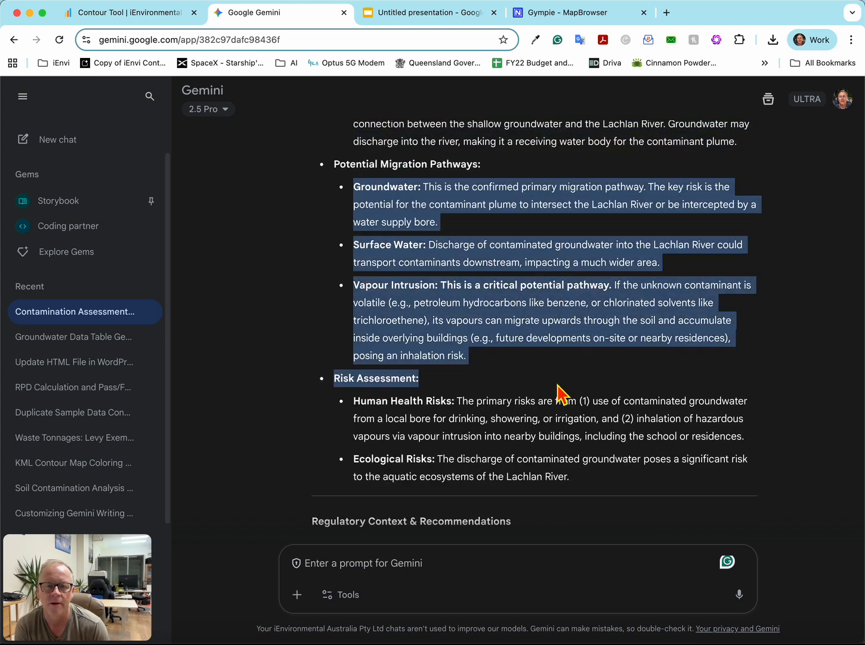
- Examine the Risk Assessment entries, highlighting the Human Health Risks and Ecological Risks findings
scroll(552, 382, "down", 3)
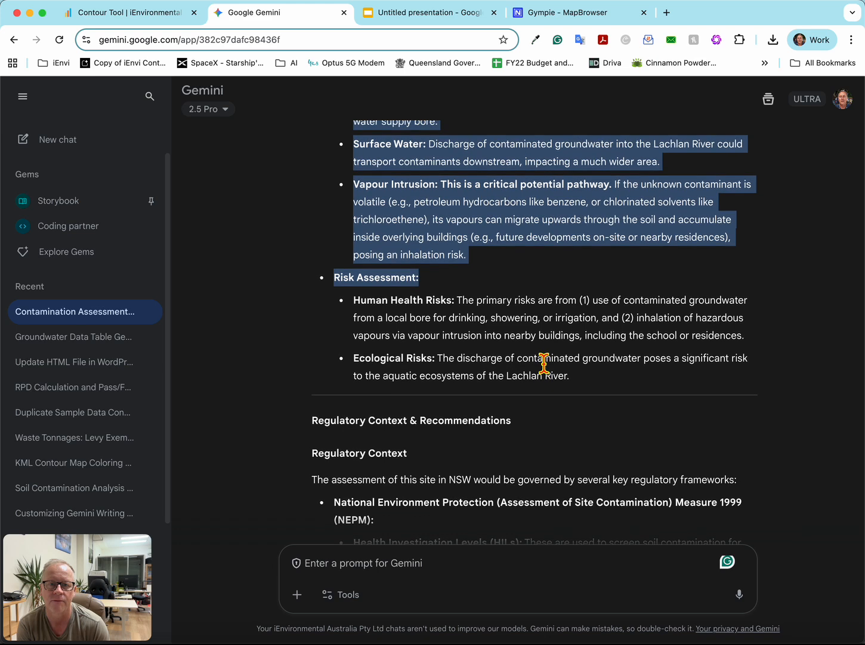
left_click(544, 362)
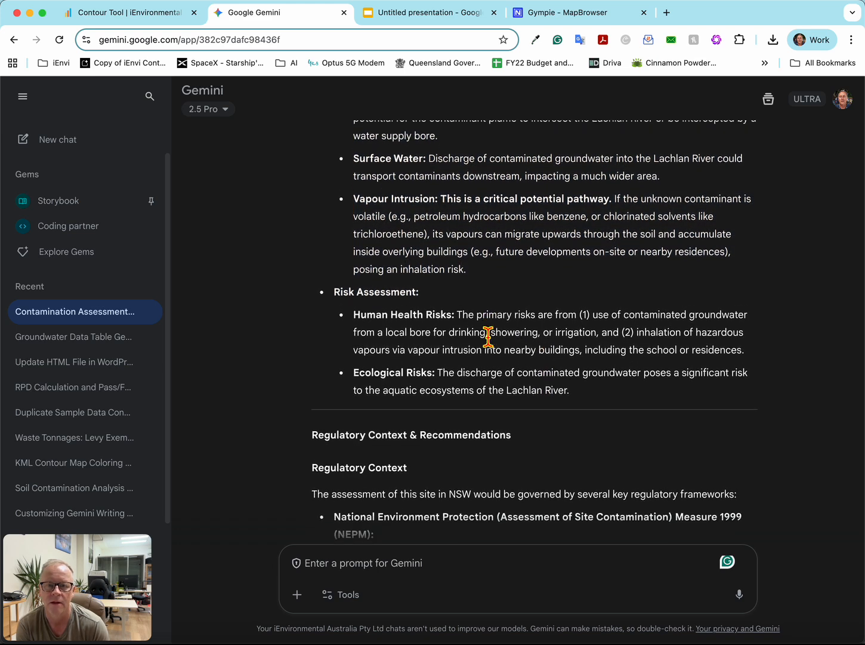
scroll(488, 336, "down", 1)
mouse_move(608, 352)
left_mouse_down()
mouse_move(457, 323)
mouse_move(354, 270)
left_mouse_up()
scroll(460, 330, "down", 6)
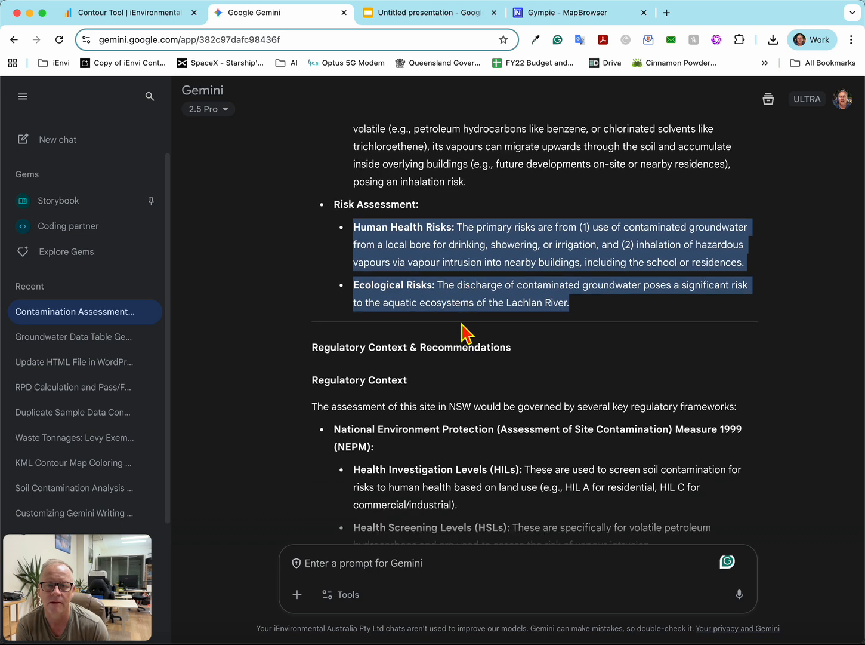
- Review the Regulatory Context and Recommendations sections, and return to the earlier plume and source findings
scroll(465, 323, "down", 6)
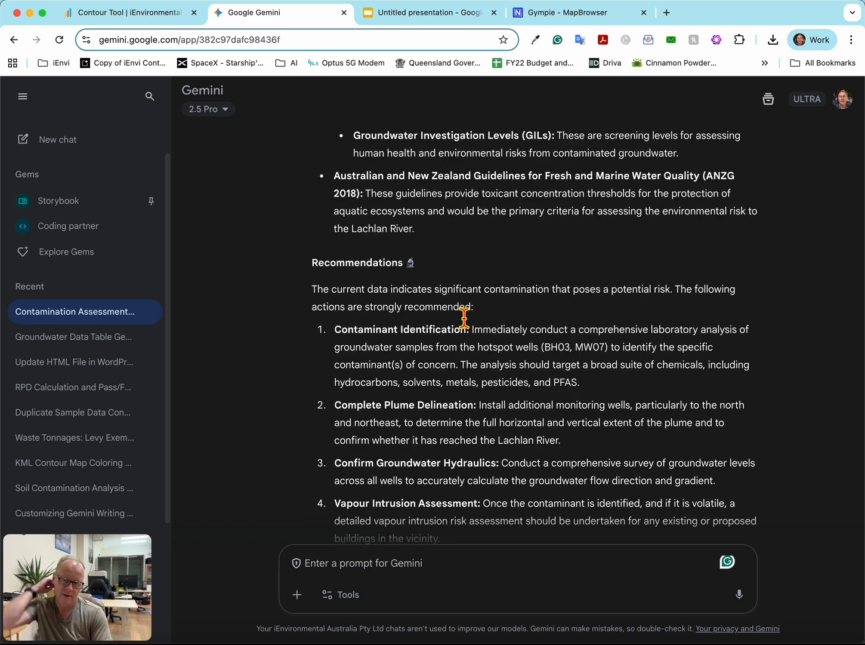
scroll(464, 313, "down", 4)
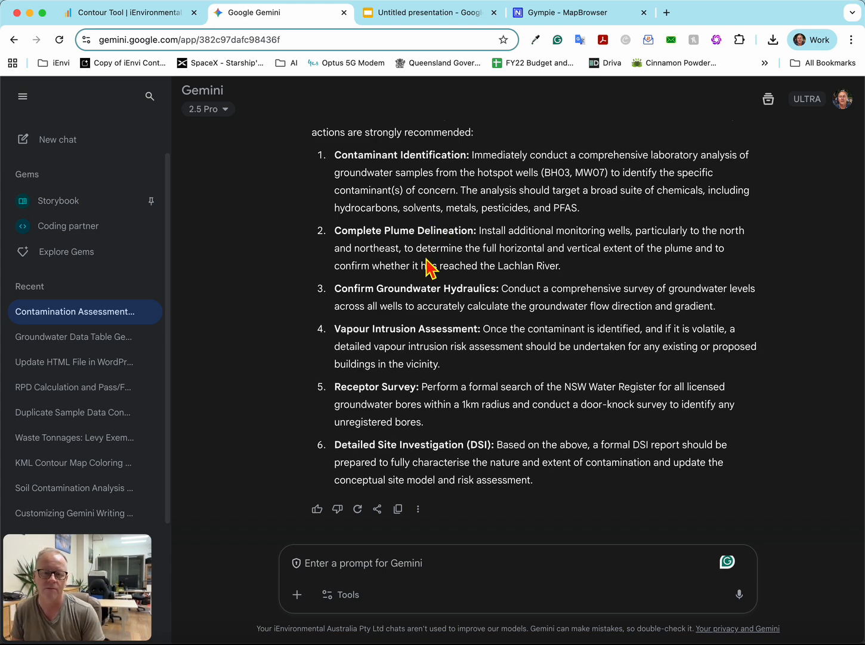
scroll(429, 268, "up", 1)
scroll(430, 266, "up", 20)
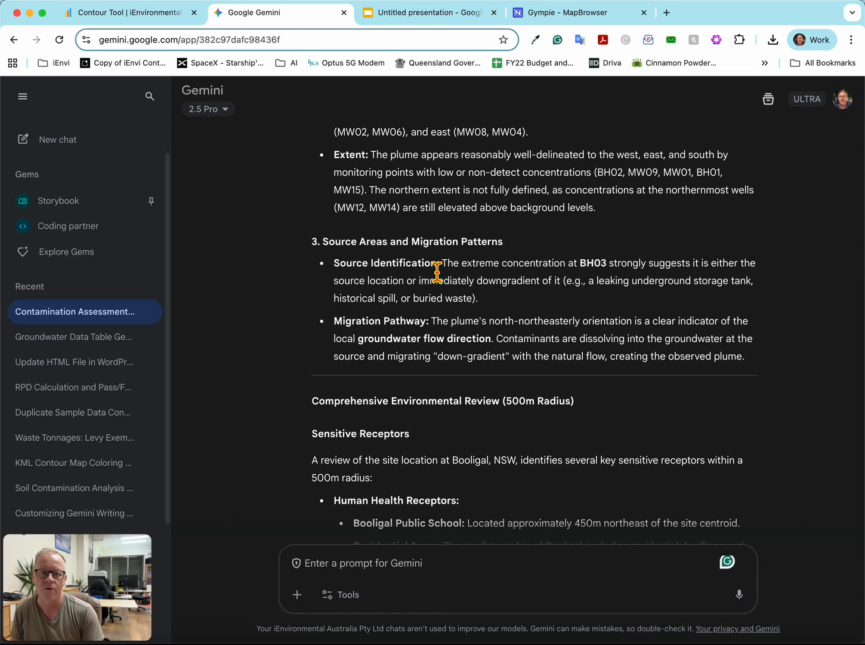
scroll(437, 271, "up", 5)
- Switch to the Contour Tool, export the contamination map as PNG+BG under the name contour-map-bg in Downloads, and switch to Google Slides
left_click(120, 12)
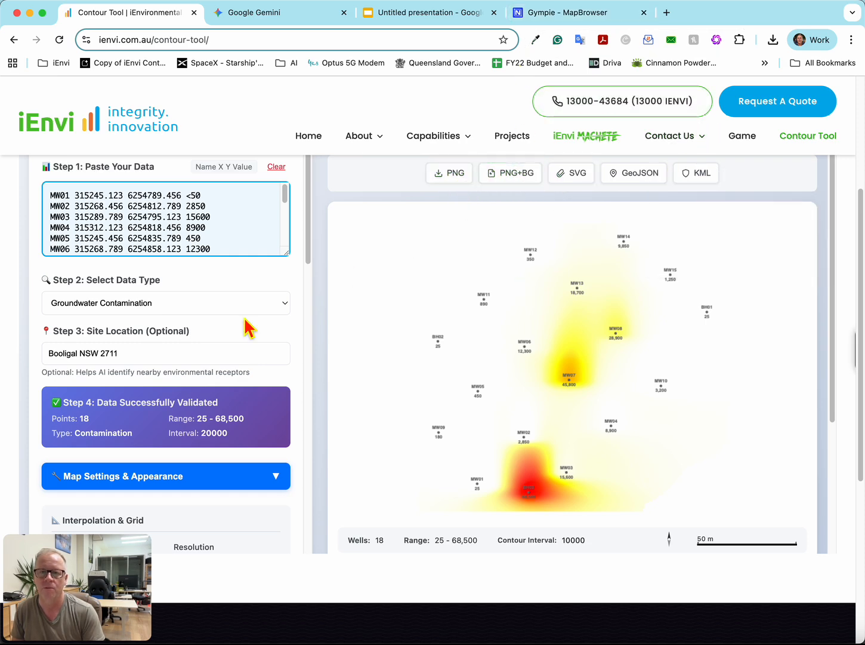
scroll(191, 370, "down", 5)
scroll(195, 381, "down", 20)
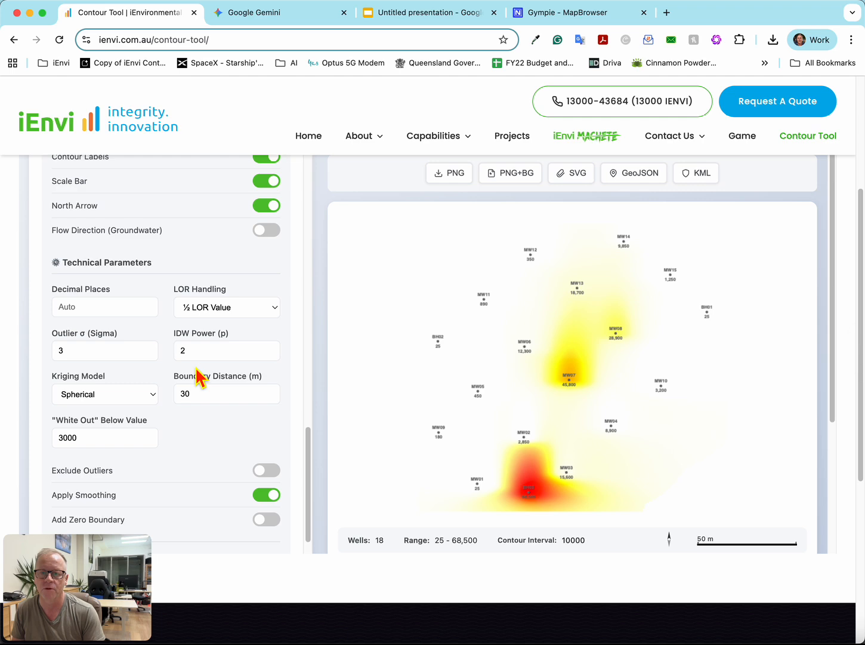
scroll(197, 376, "up", 4)
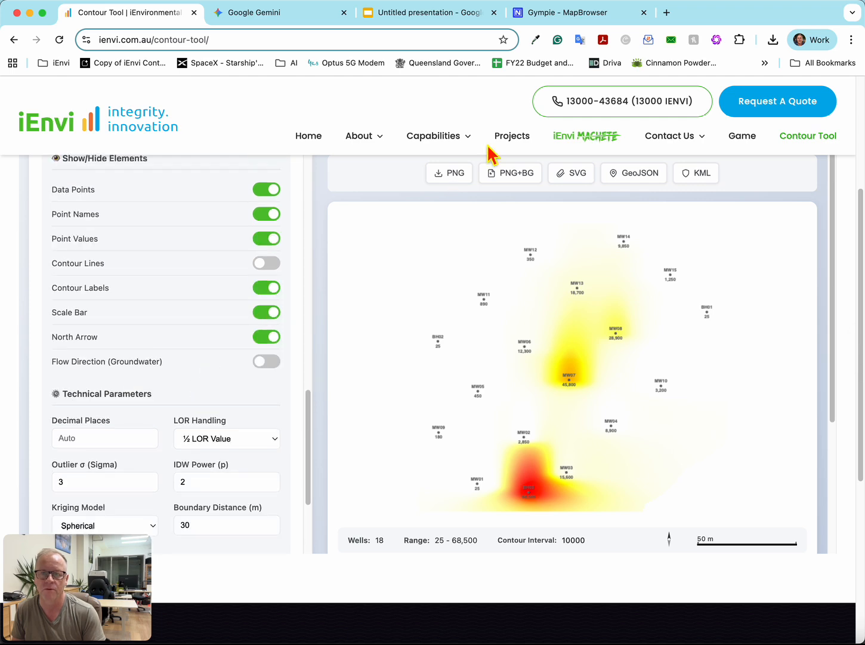
left_click(505, 174)
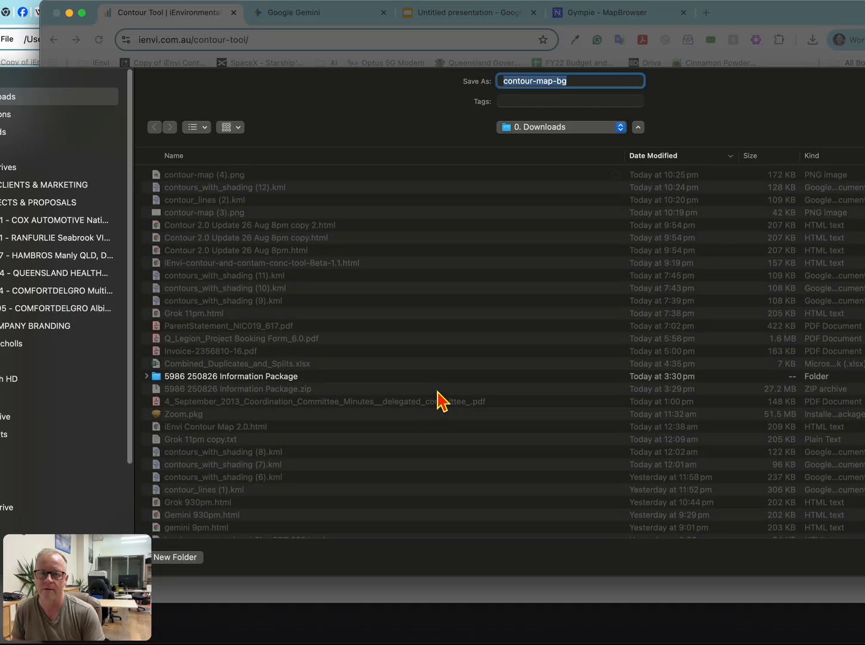
key("Return")
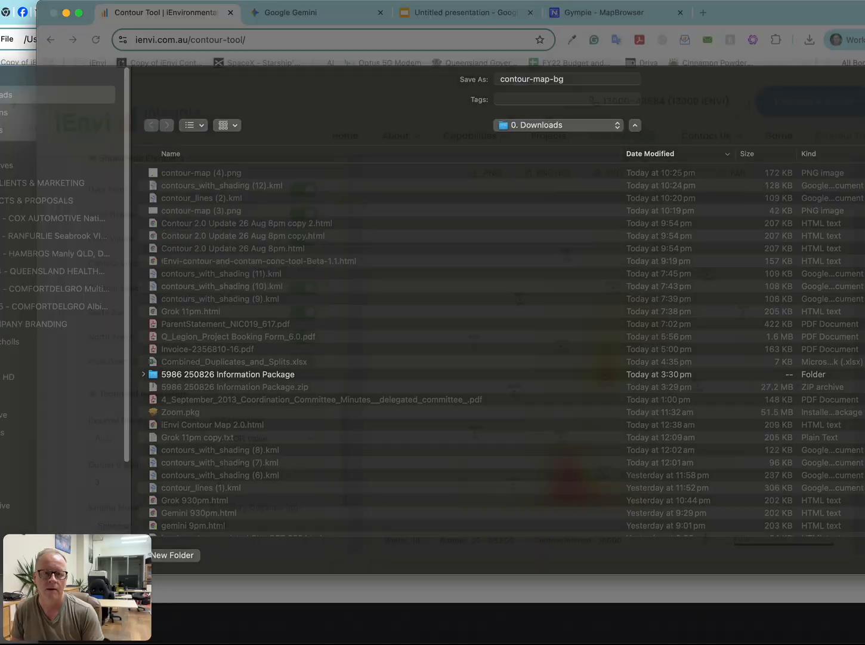
left_click(406, 21)
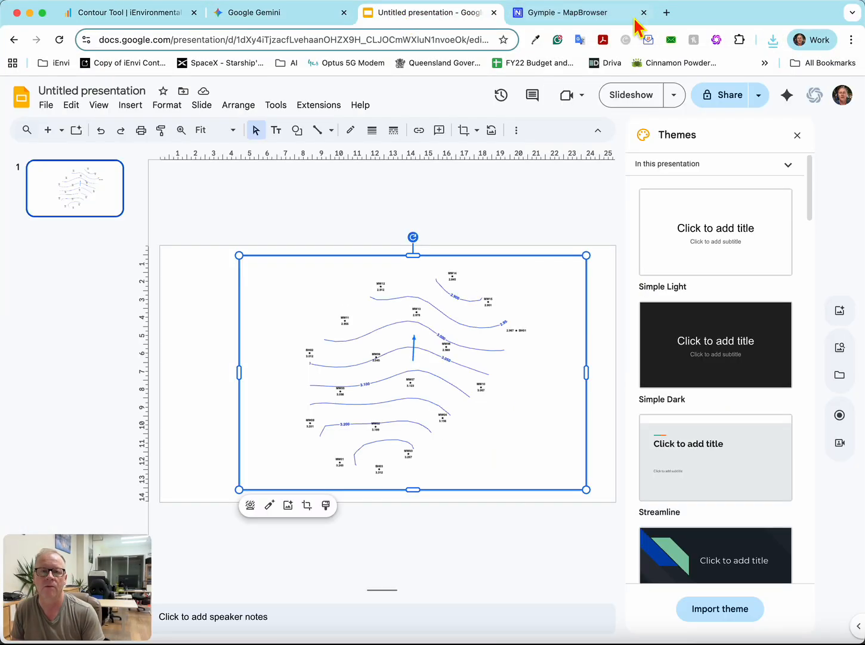
left_click(771, 40)
left_click_drag(679, 100, 470, 340)
right_click(463, 348)
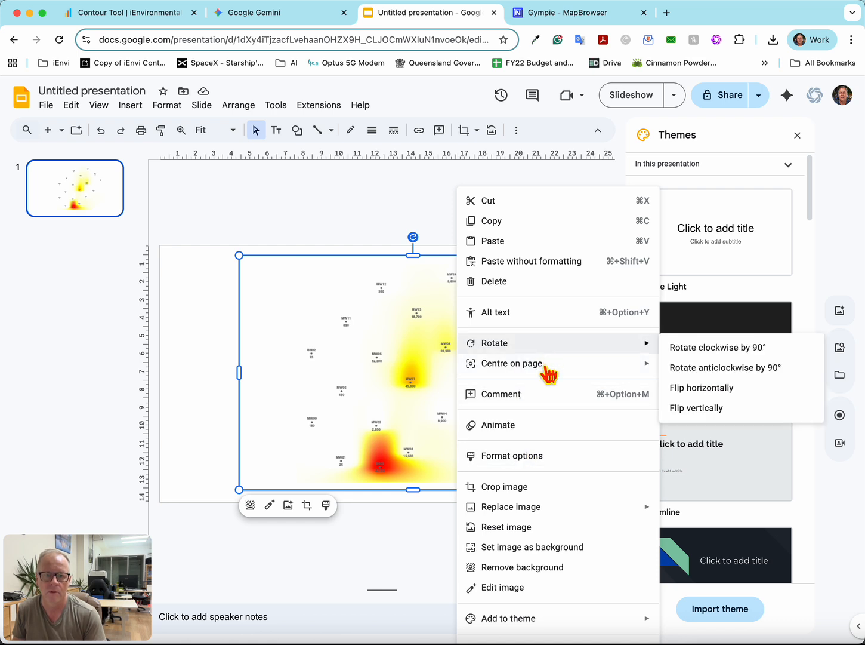
left_click(343, 422)
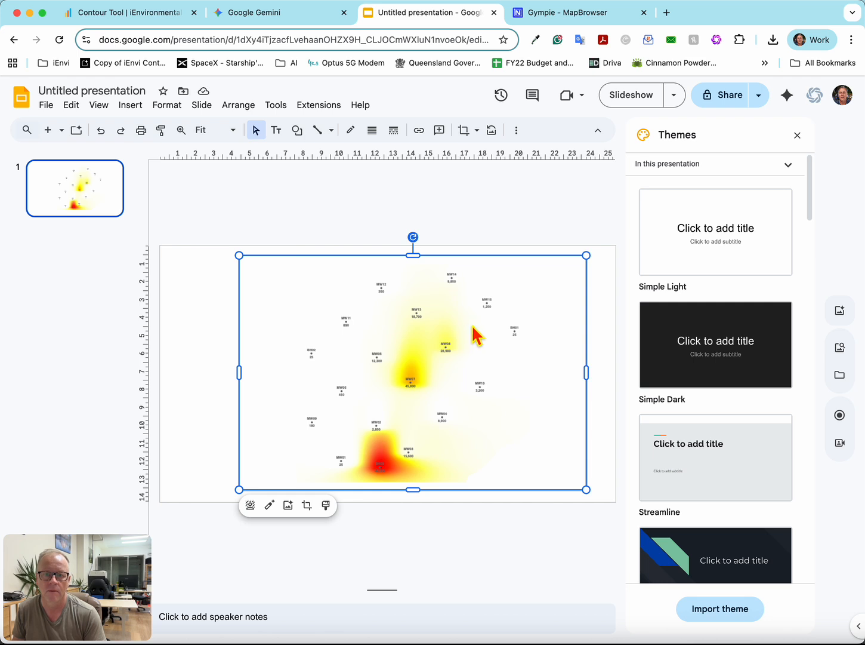
left_click_drag(475, 334, 445, 355)
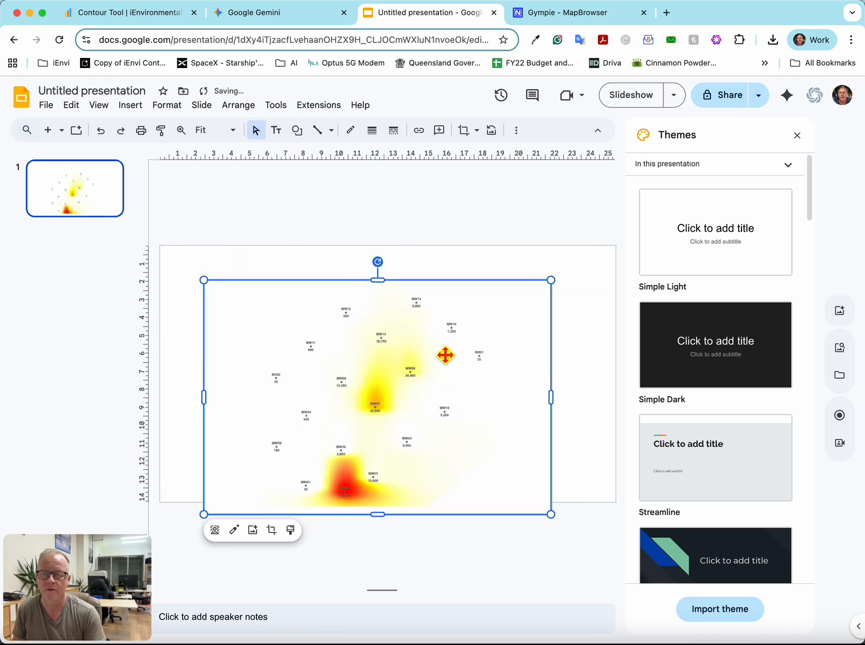
key("super+z")
key("super+z")
key("super+z")
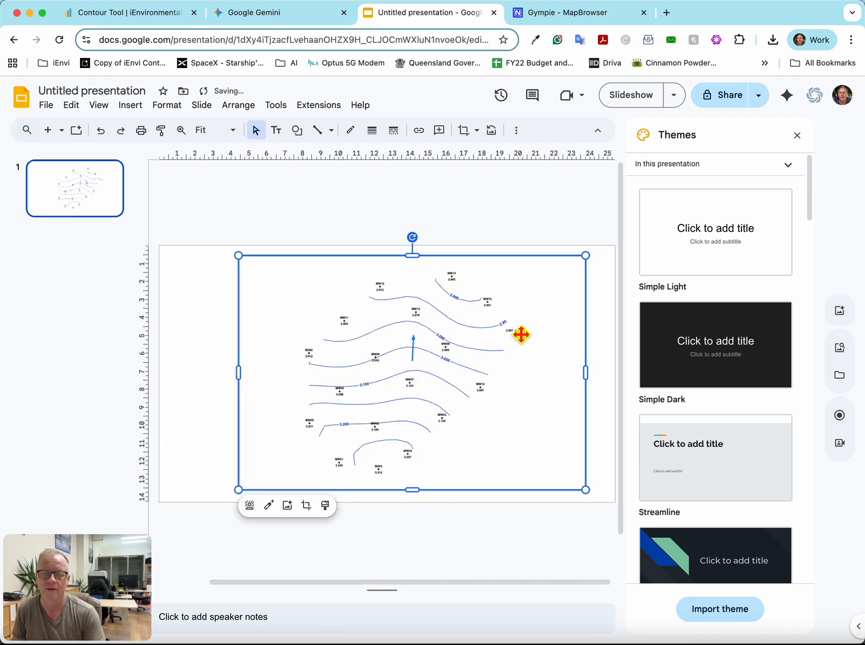
- Deselect the groundwater contour image and add the downloaded contour-map-bg image to the slide as a separate picture overlapping it
left_click(613, 343)
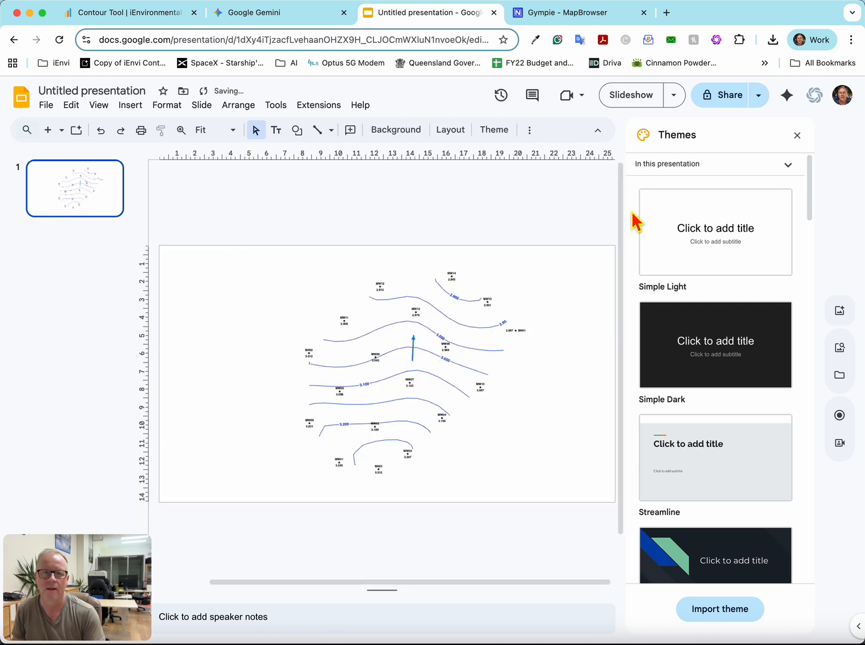
left_click(772, 39)
left_click_drag(749, 102, 436, 380)
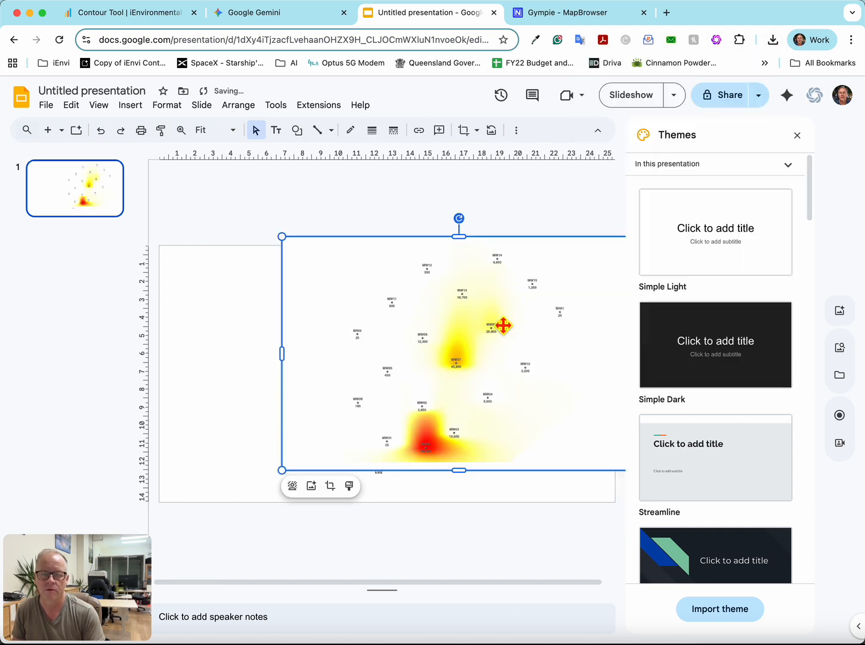
left_click_drag(503, 325, 425, 367)
- Send the contamination map to the back and align the groundwater contour image over it so the well points match
right_click(425, 367)
mouse_move(484, 329)
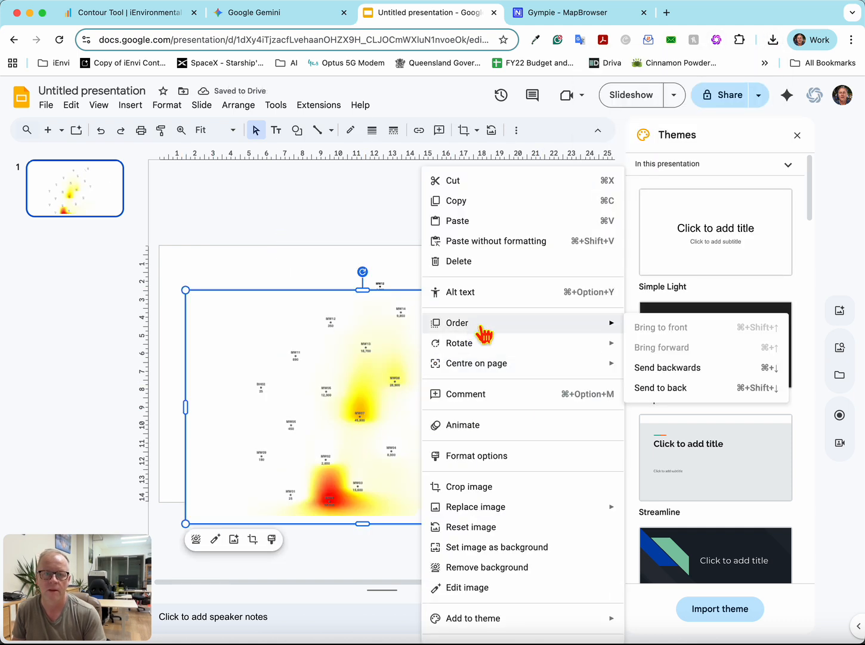
left_click(704, 390)
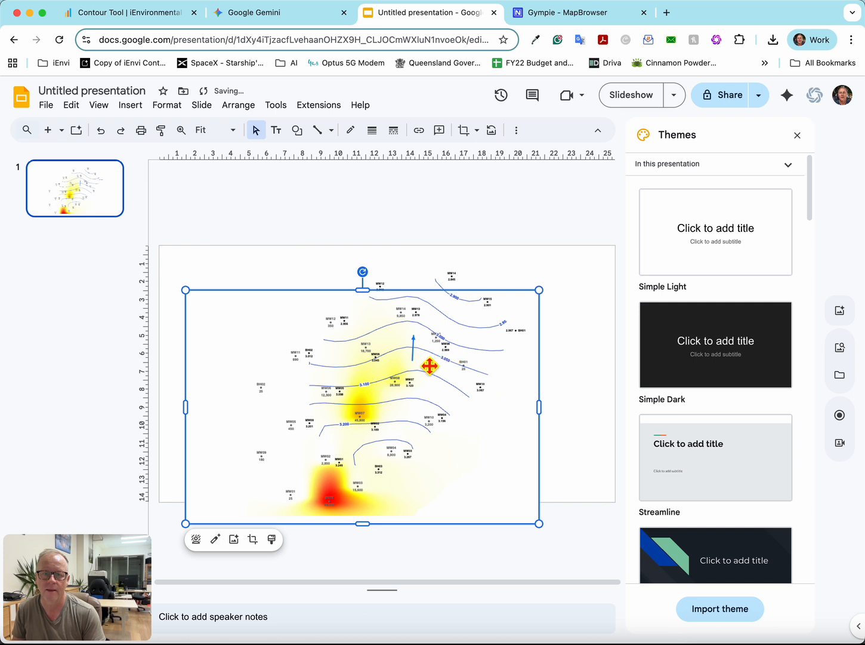
left_click_drag(429, 365, 403, 352)
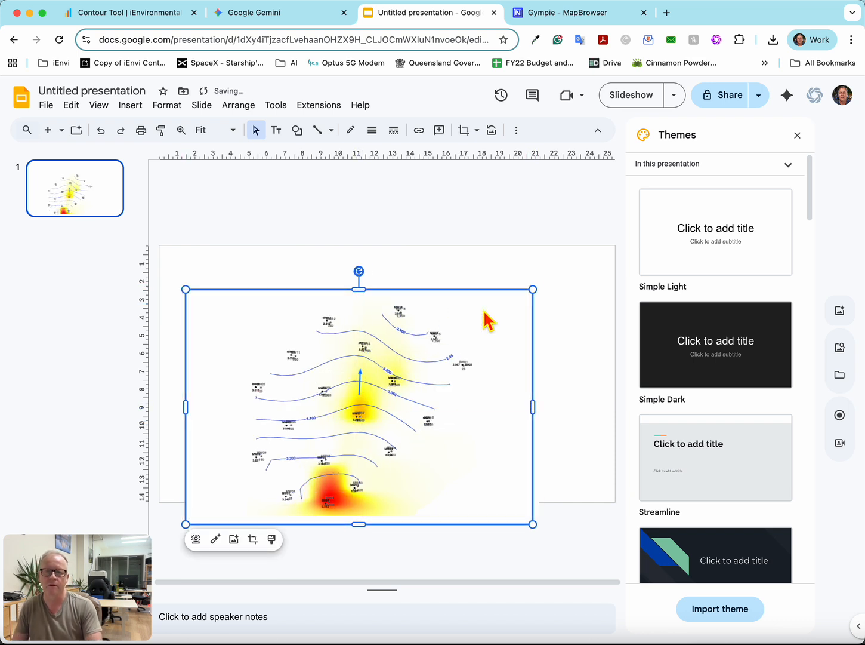
left_click(578, 409)
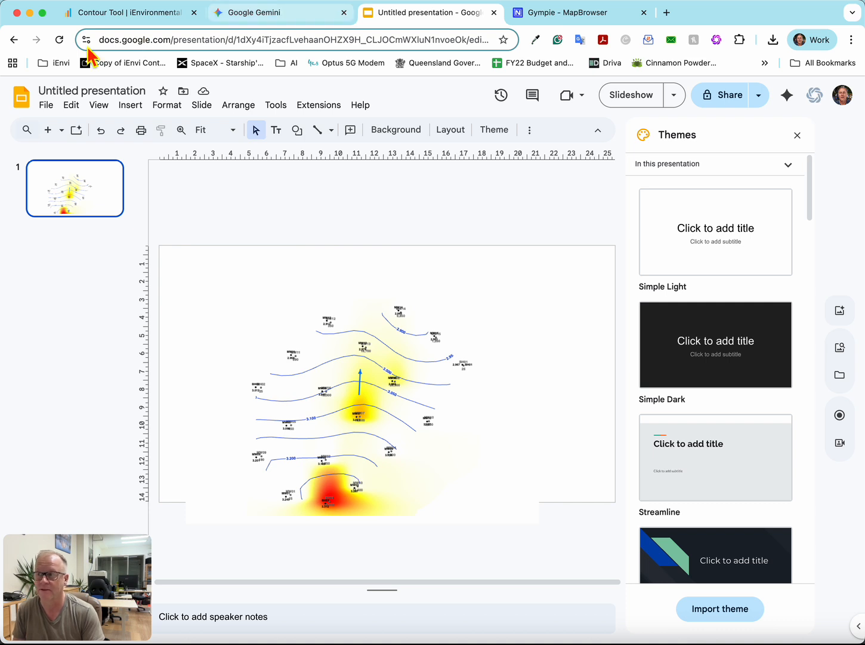
- Switch back to the Contour Tool and look over the Technical Parameters settings
left_click(126, 12)
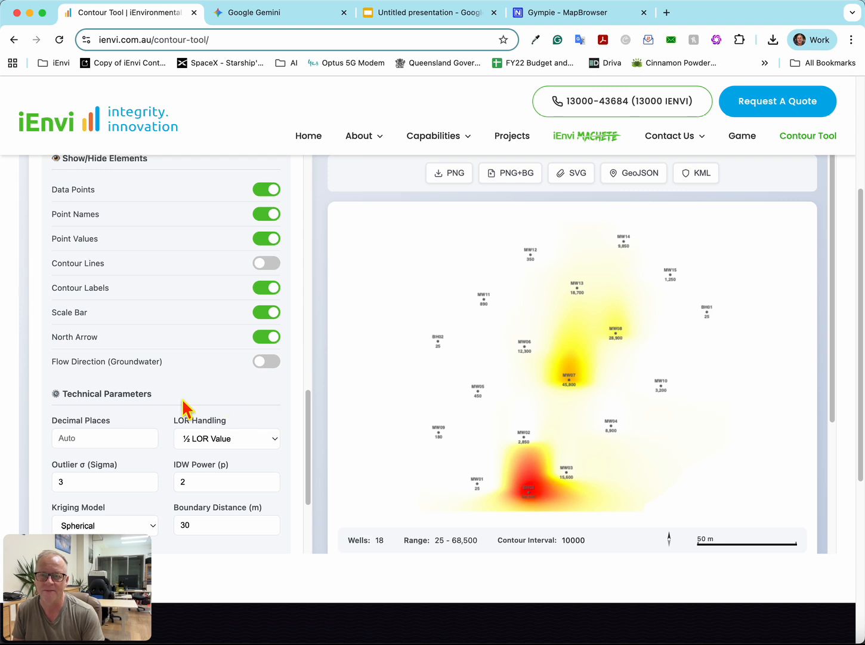
scroll(182, 400, "down", 5)
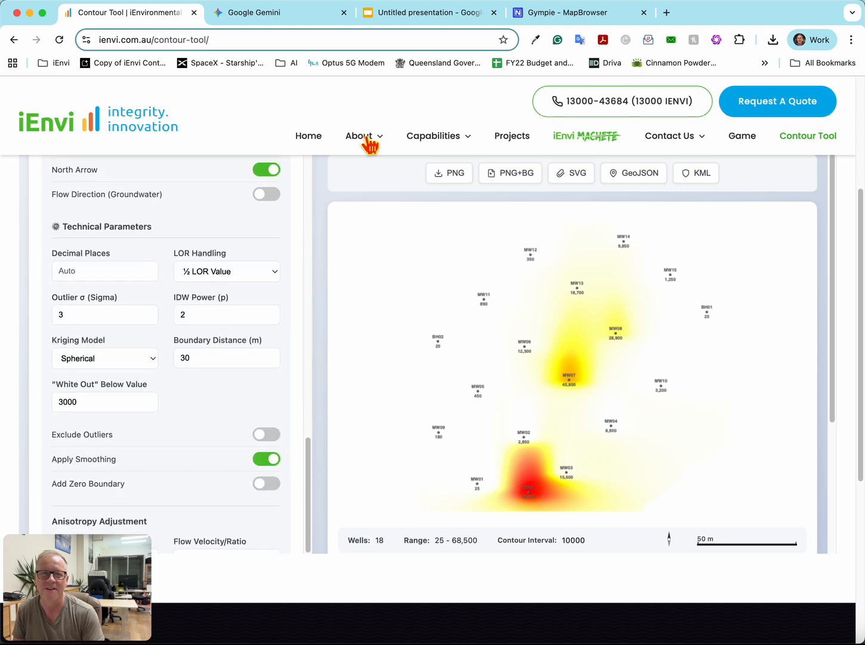